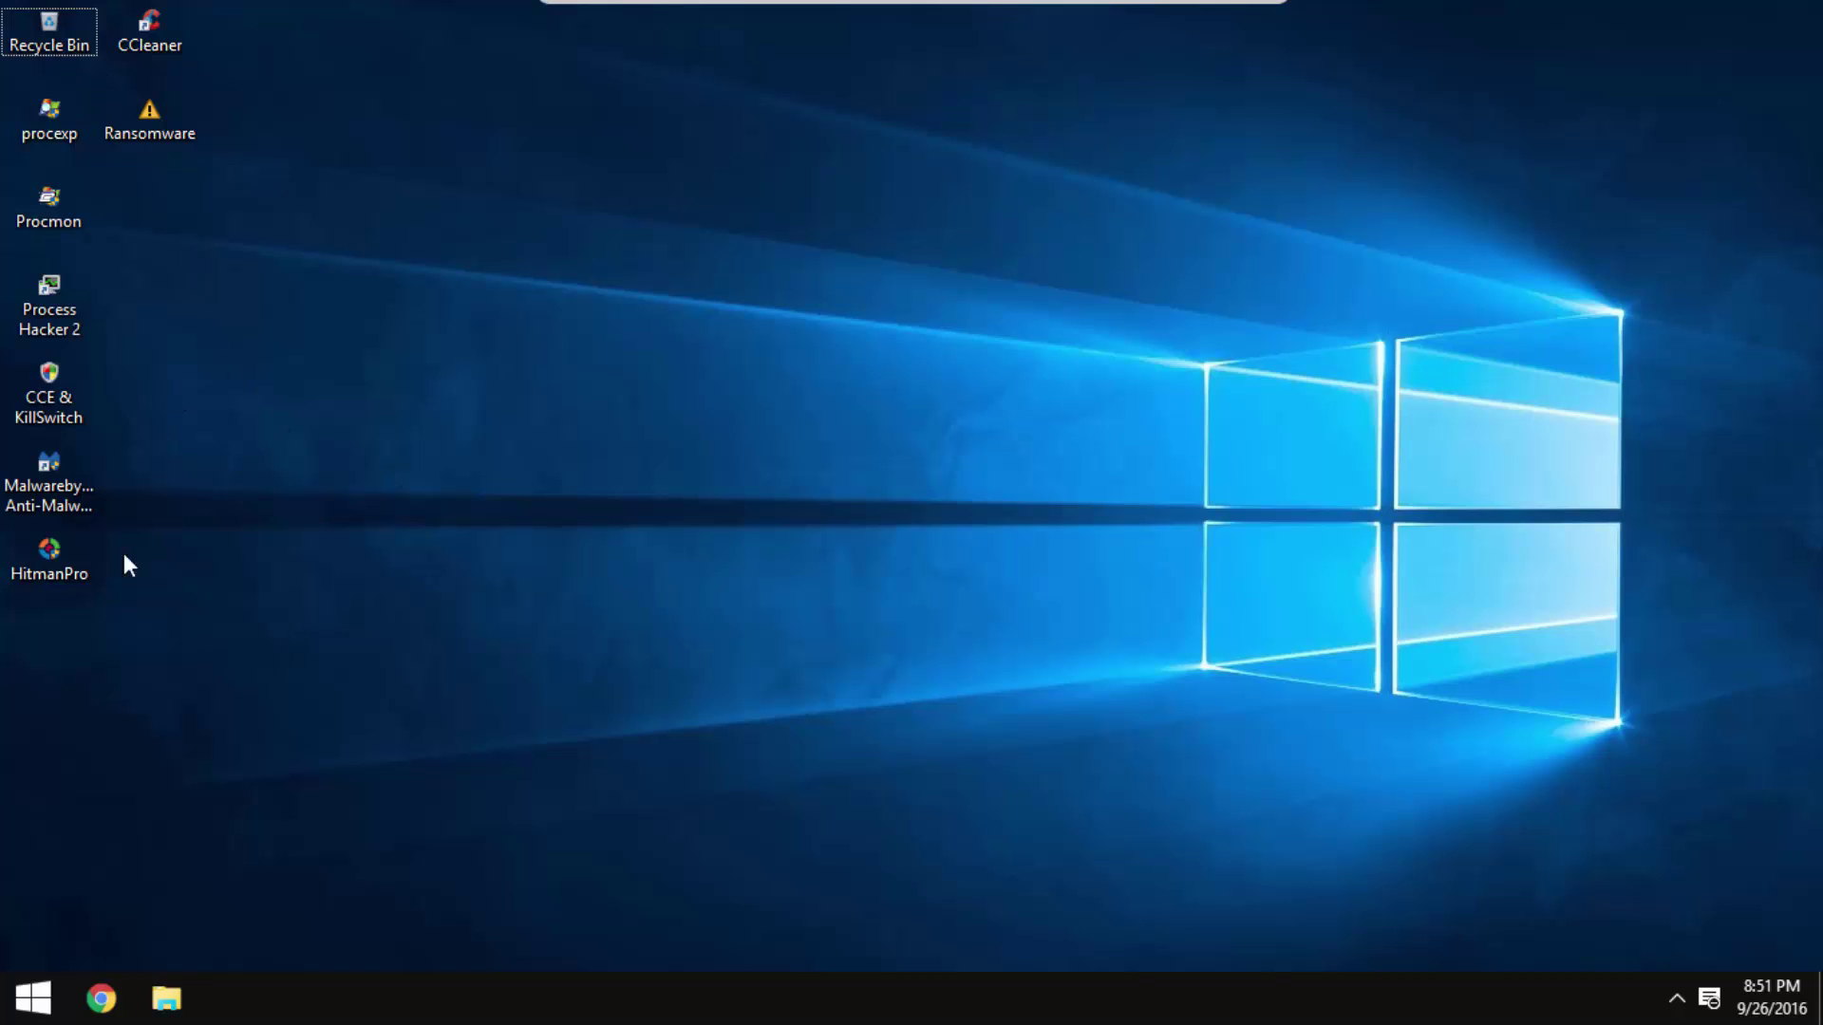
# Open the desktop Ransomware folder, look over its three samples, then close it
pyautogui.click(149, 116)
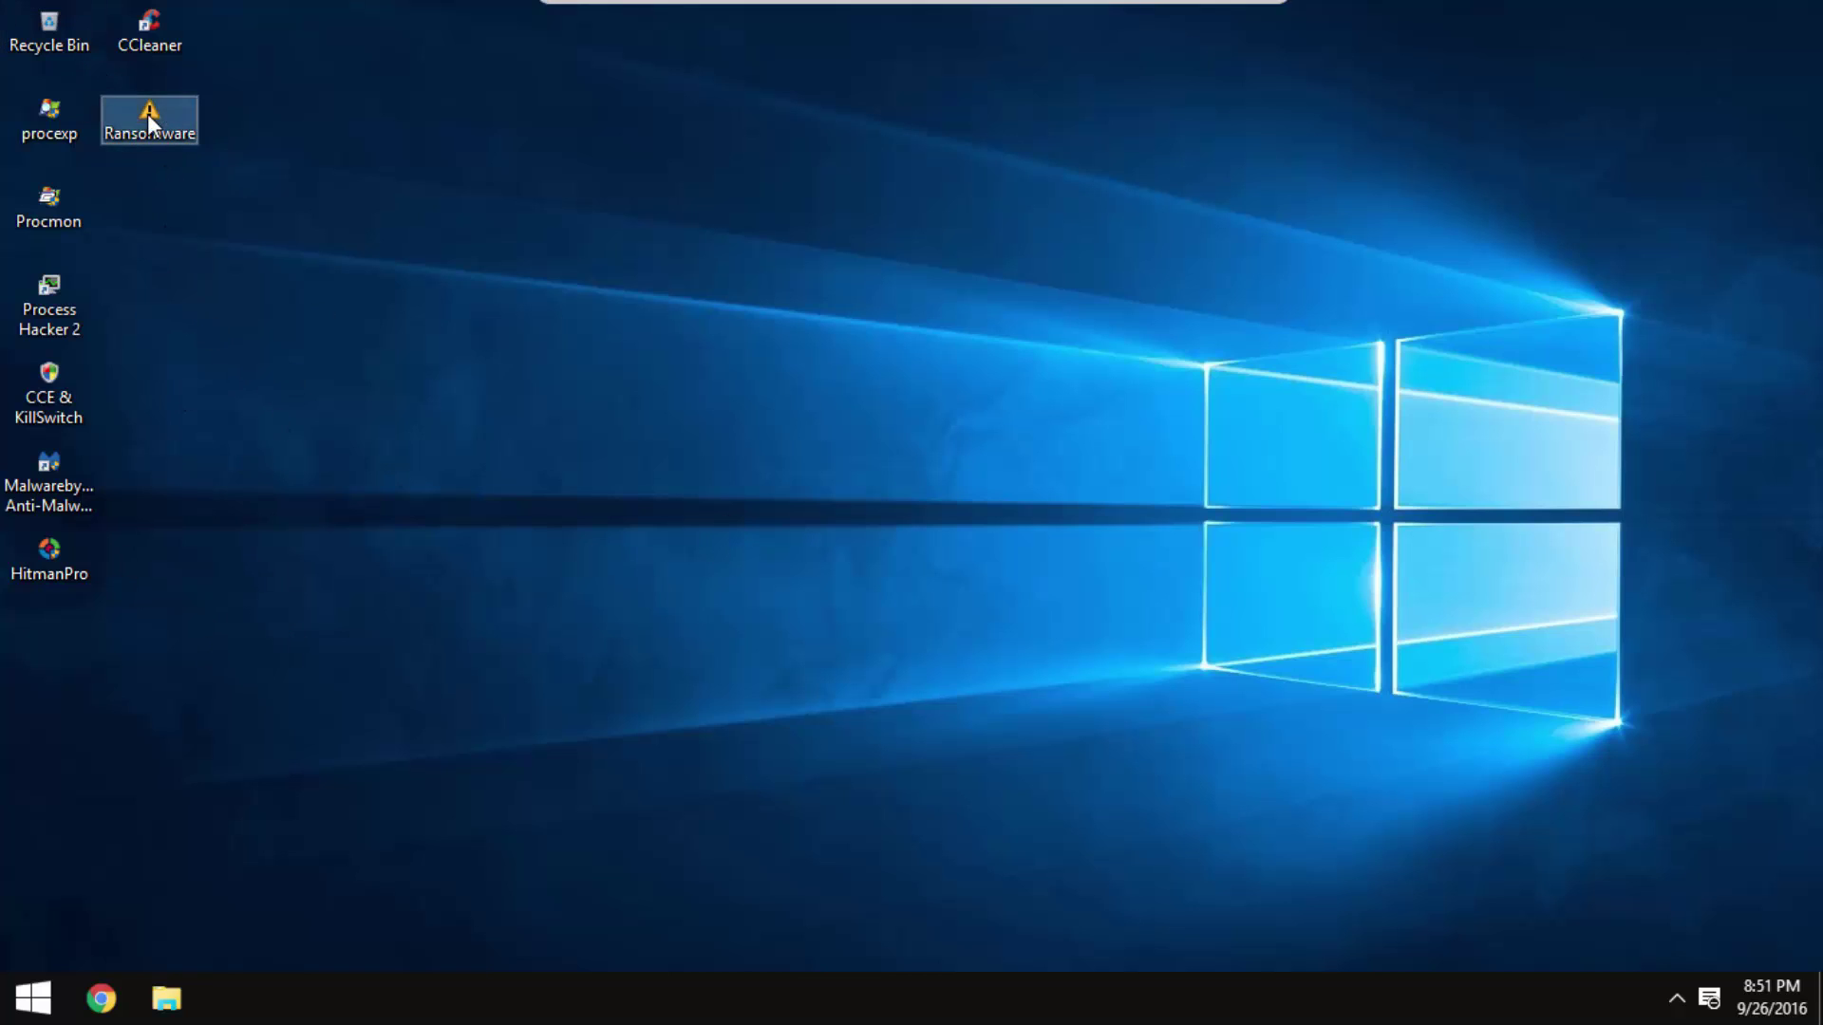
pyautogui.click(242, 117)
pyautogui.press('super+e')
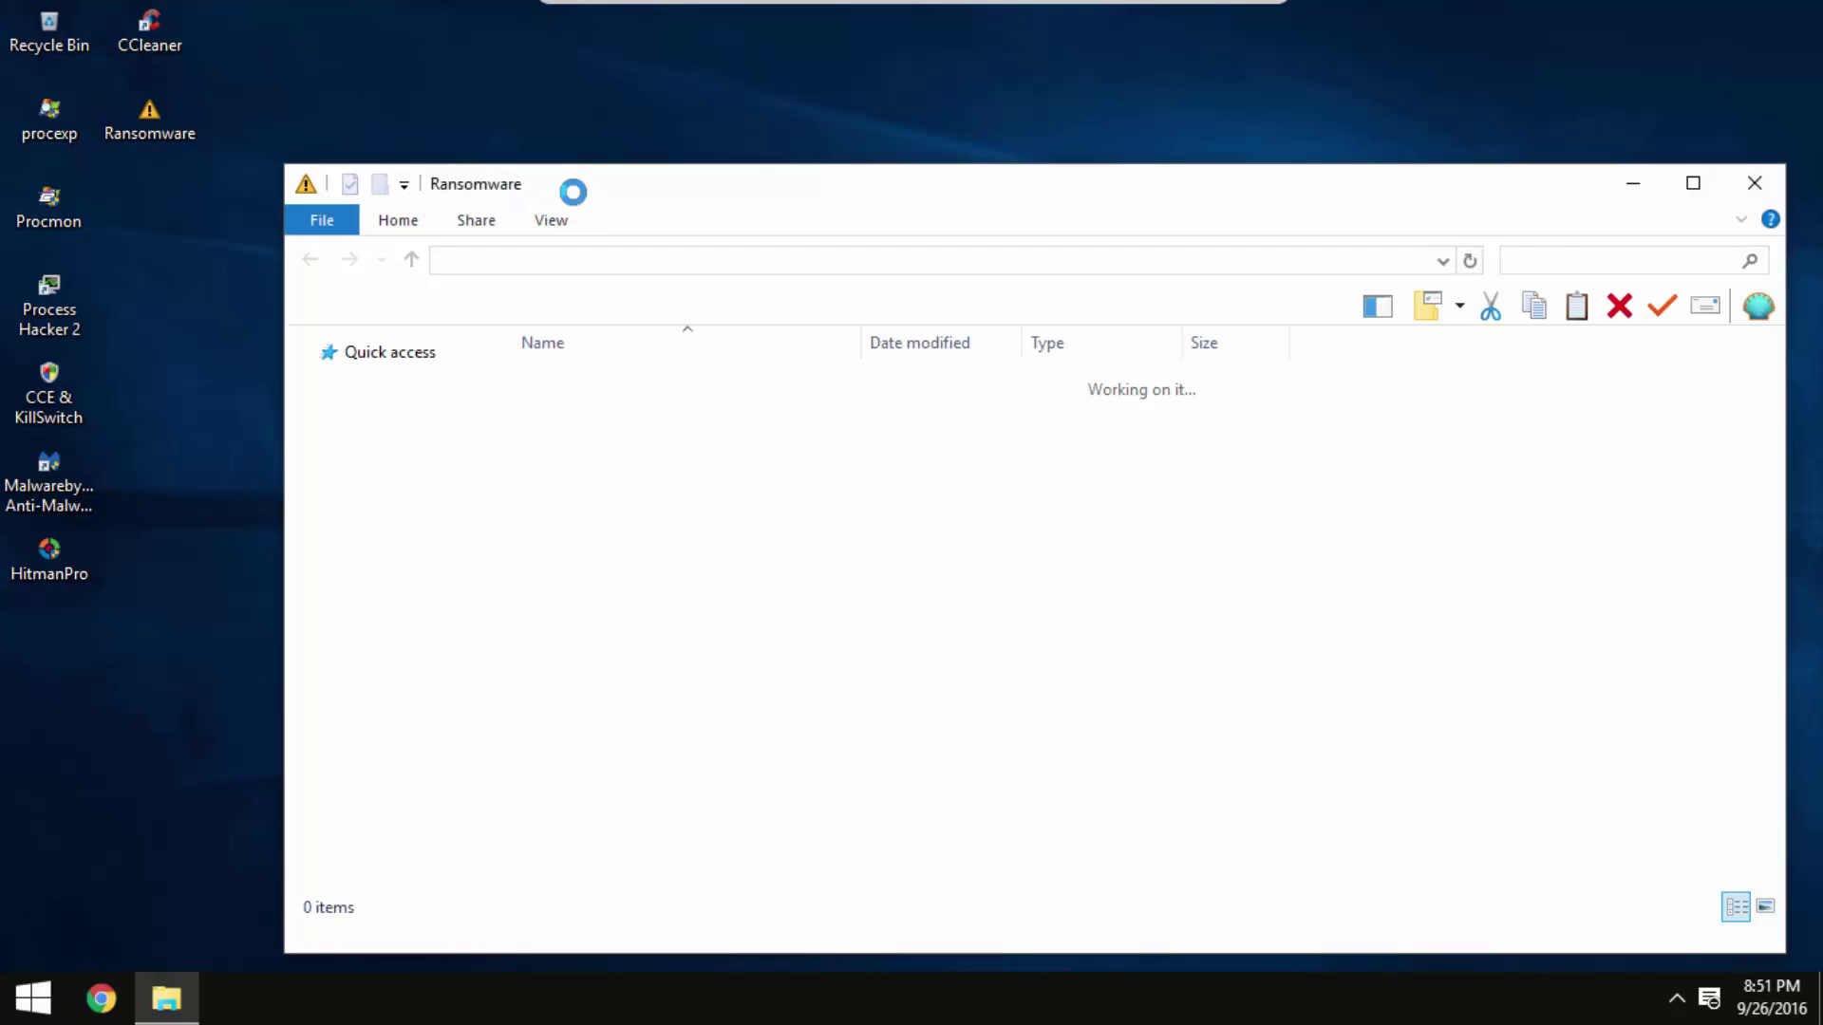
pyautogui.moveTo(570, 187); pyautogui.dragTo(403, 97)
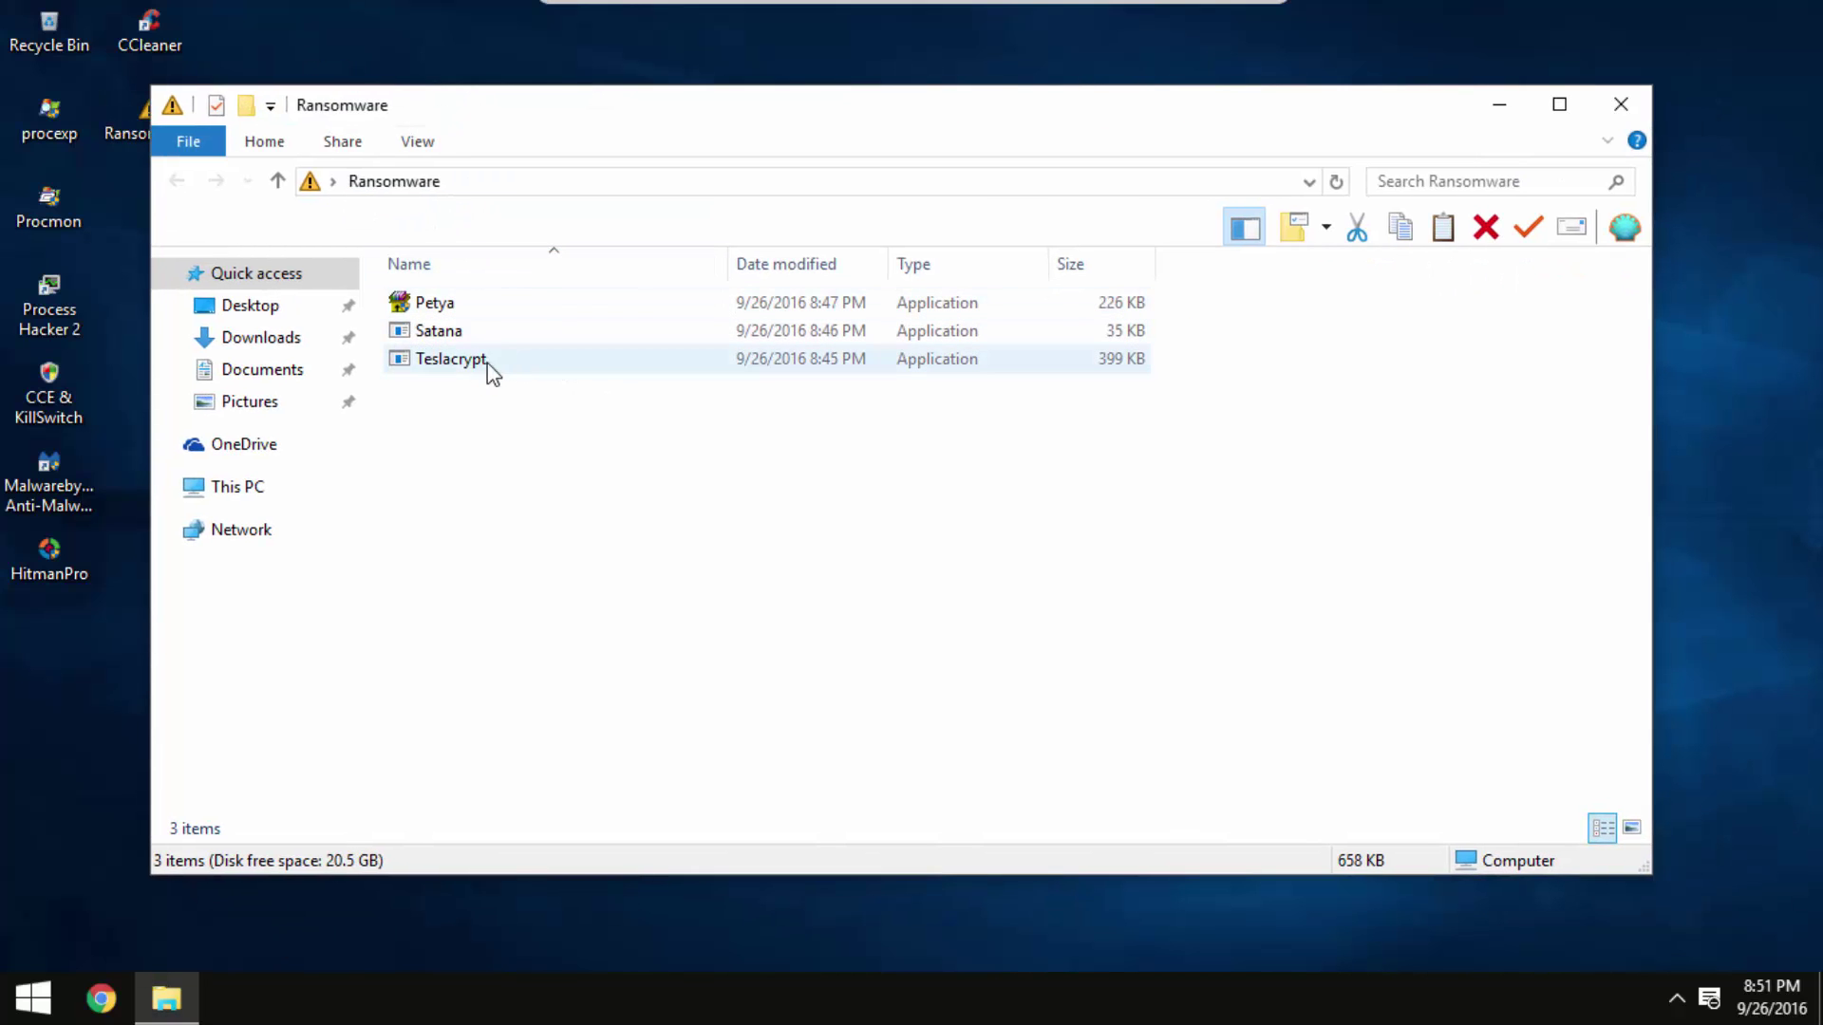
pyautogui.moveTo(954, 594); pyautogui.dragTo(429, 266)
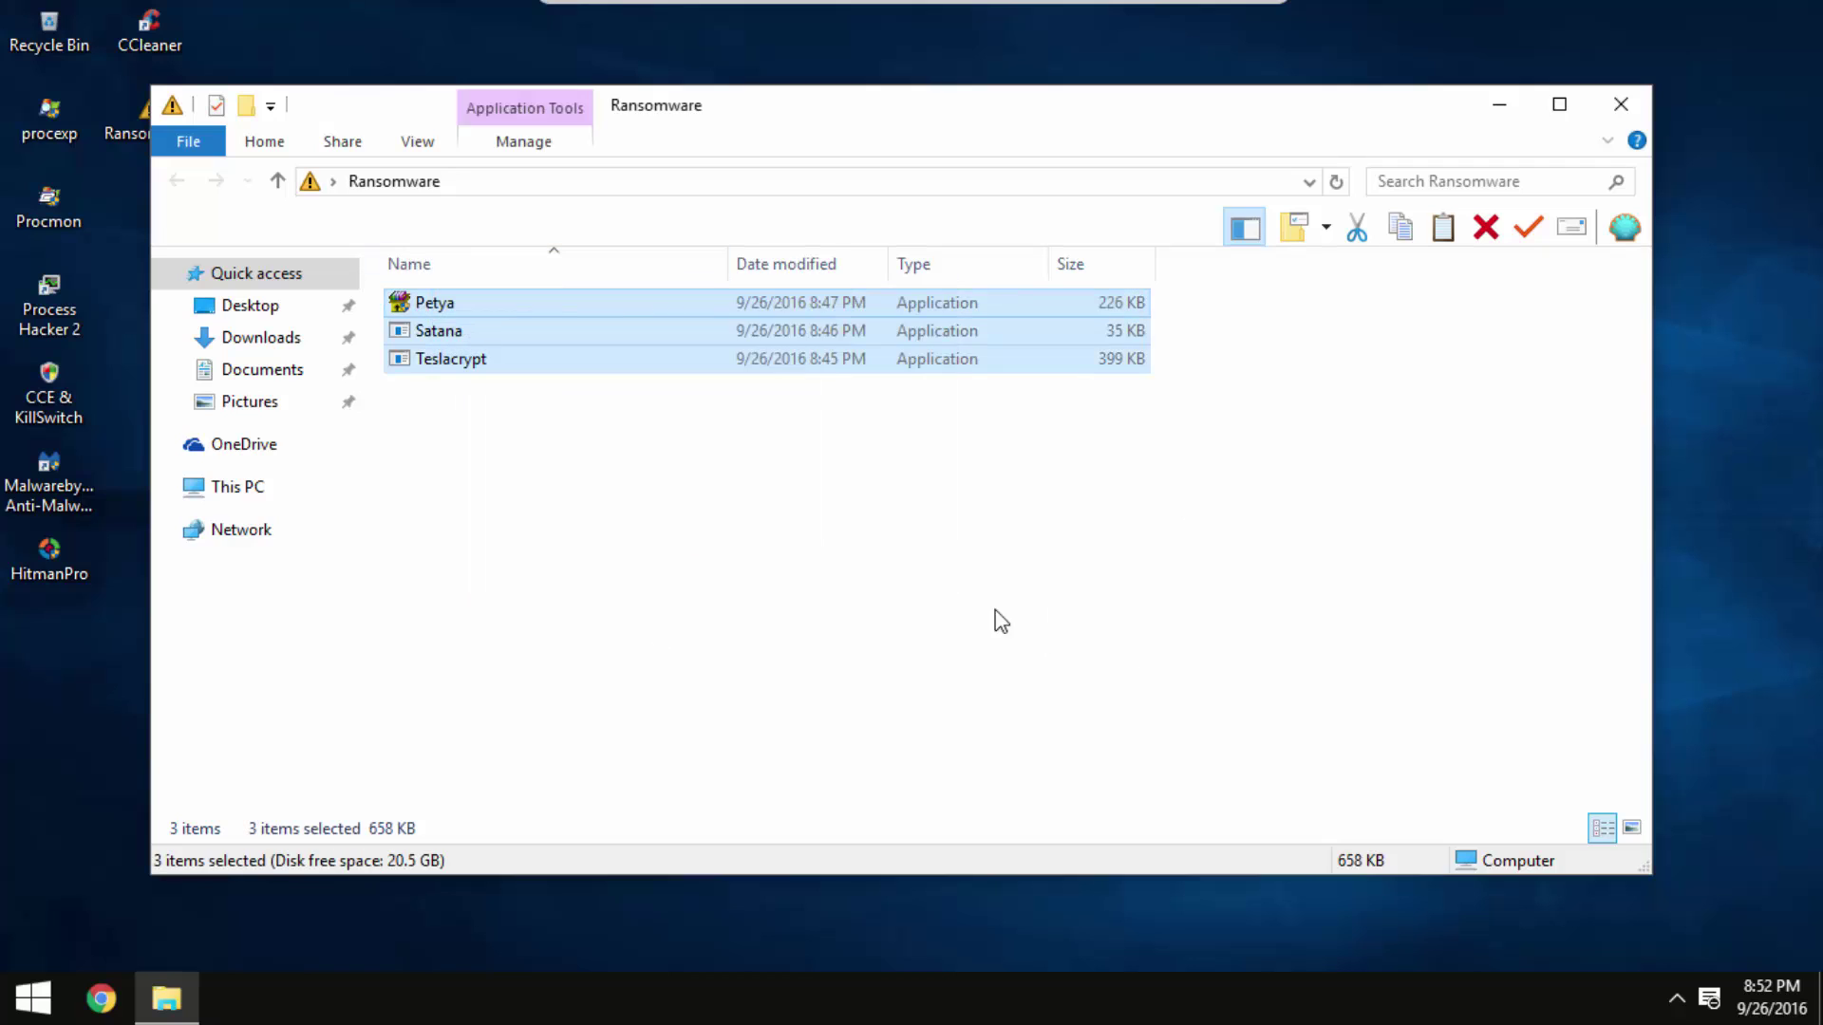
pyautogui.click(1266, 655)
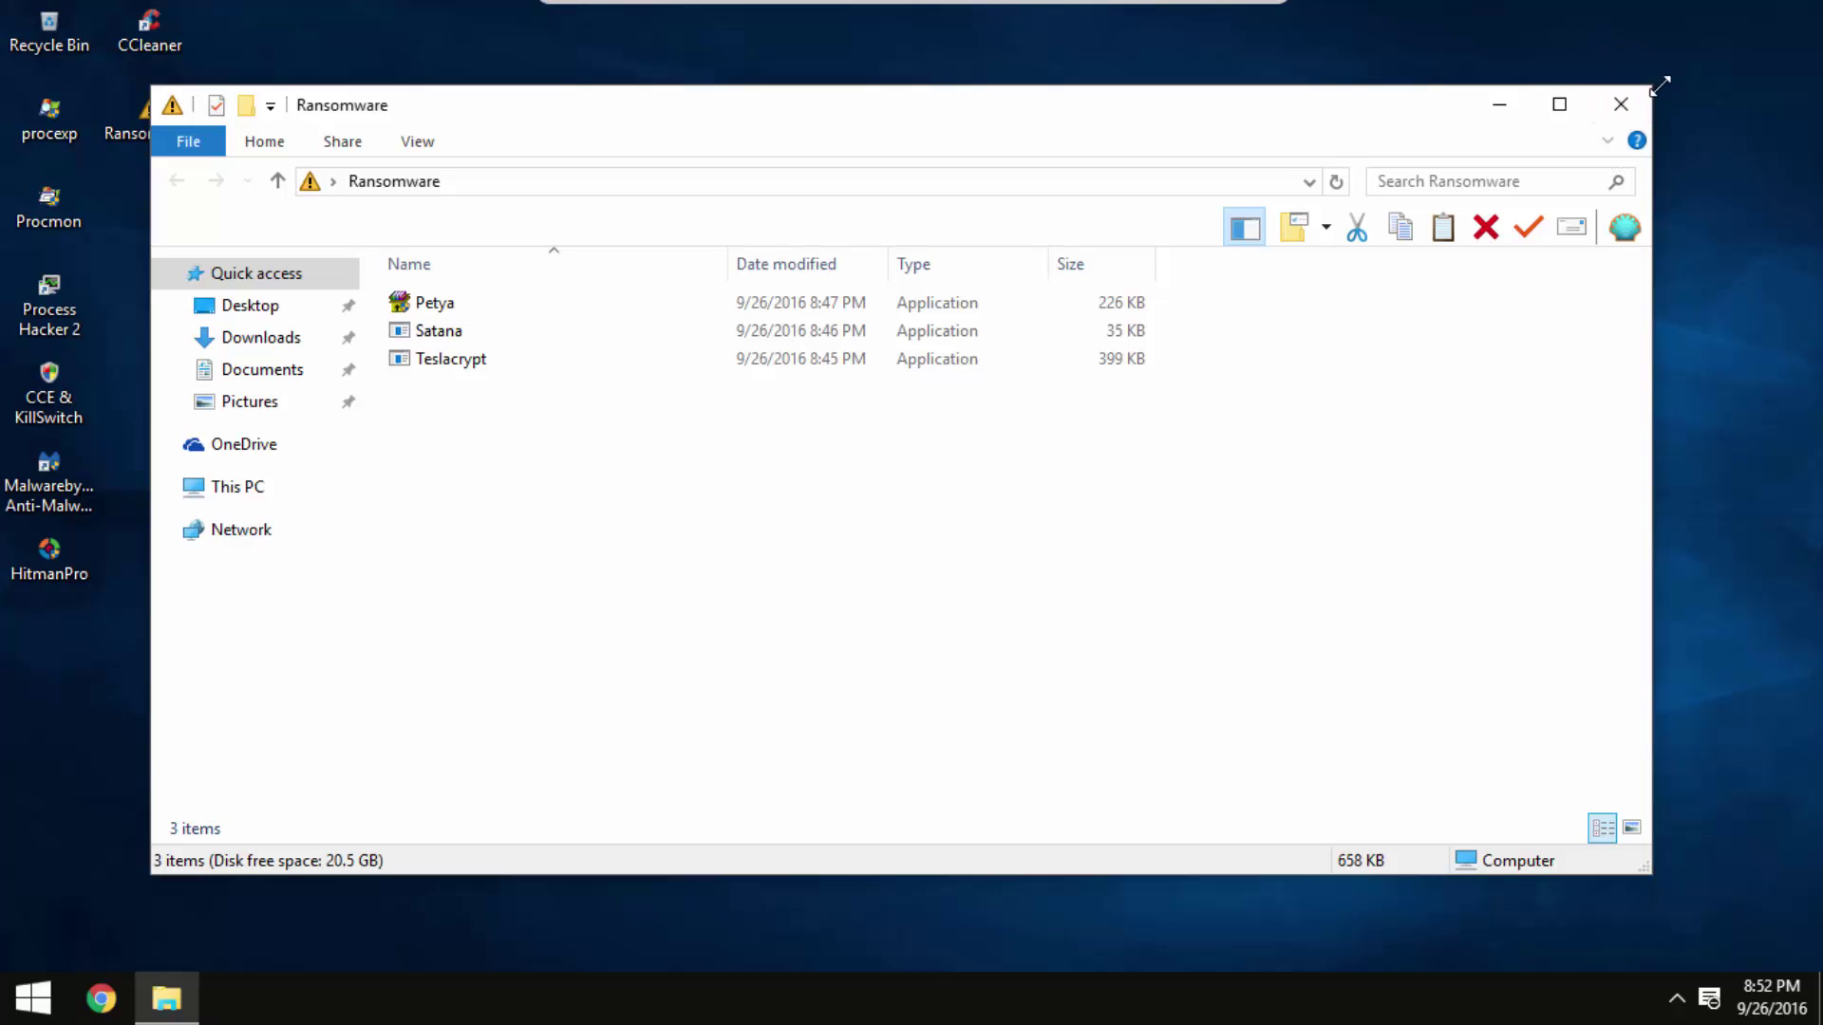
pyautogui.hotkey('alt', 'F4')
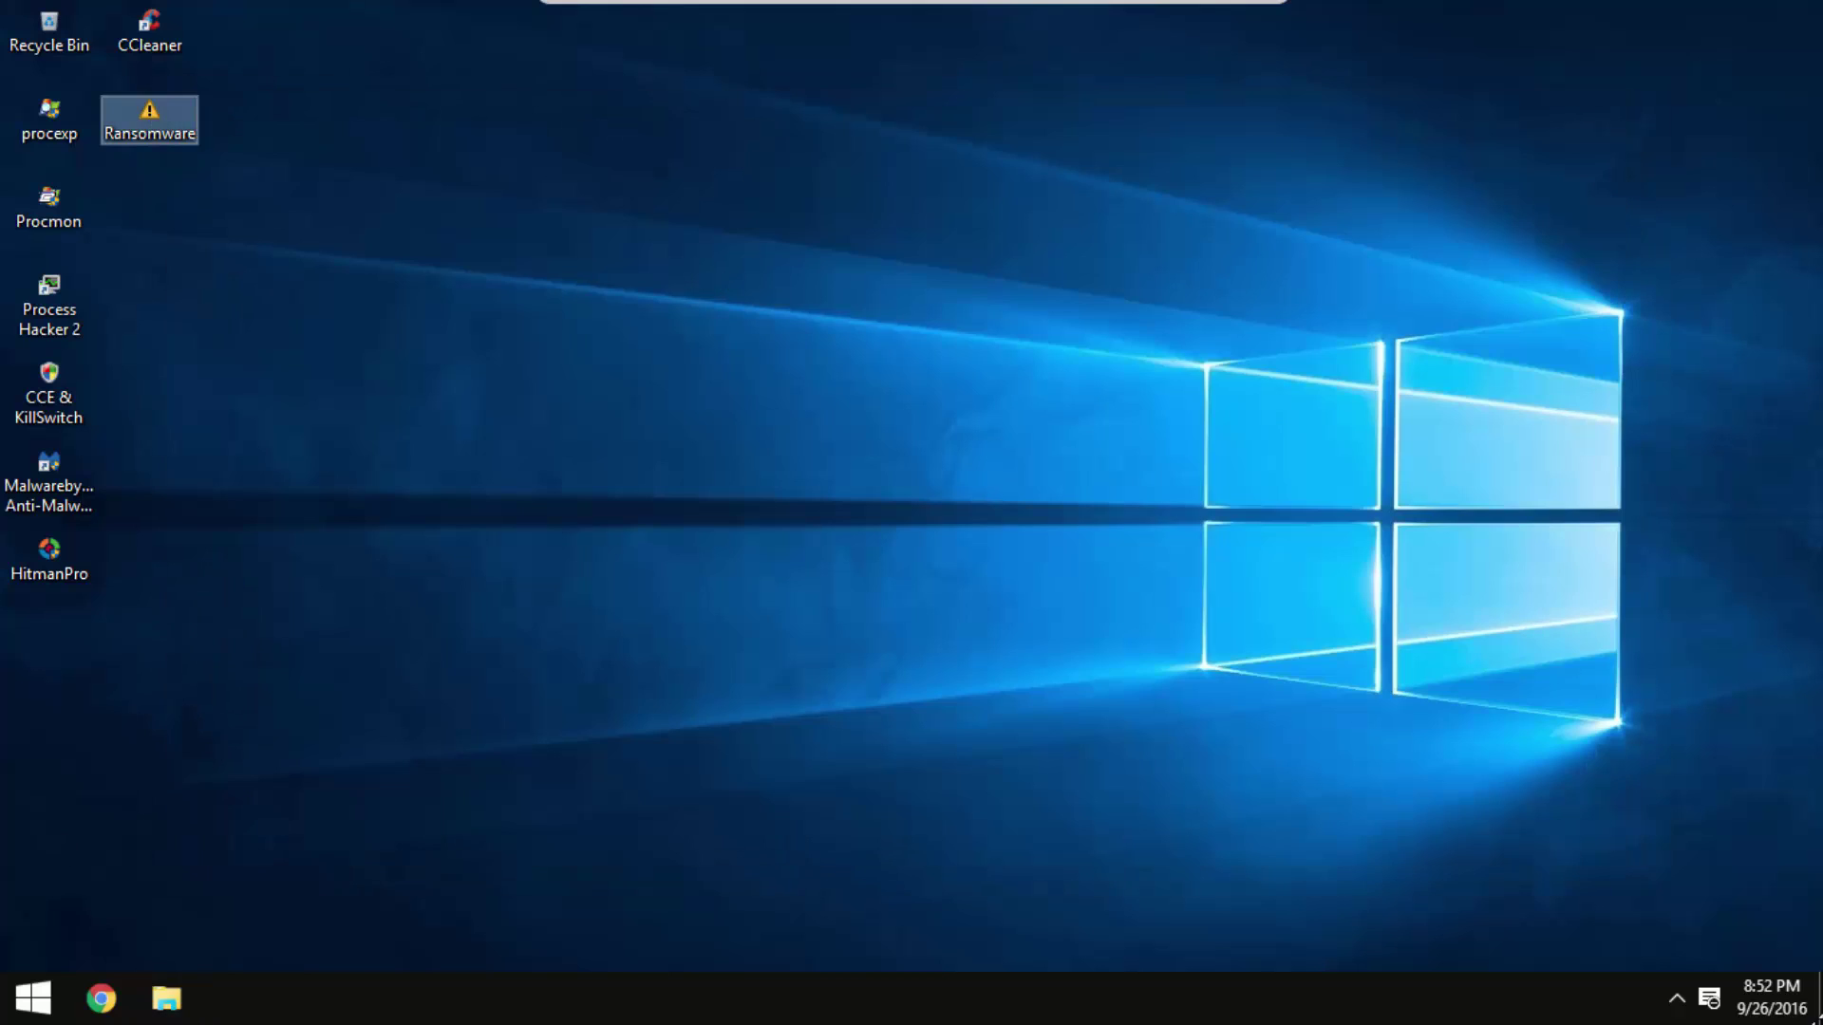
# Refresh the desktop and scroll down the HitmanPro.Alert product page at surfright.nl/en/alert
pyautogui.rightClick(179, 809)
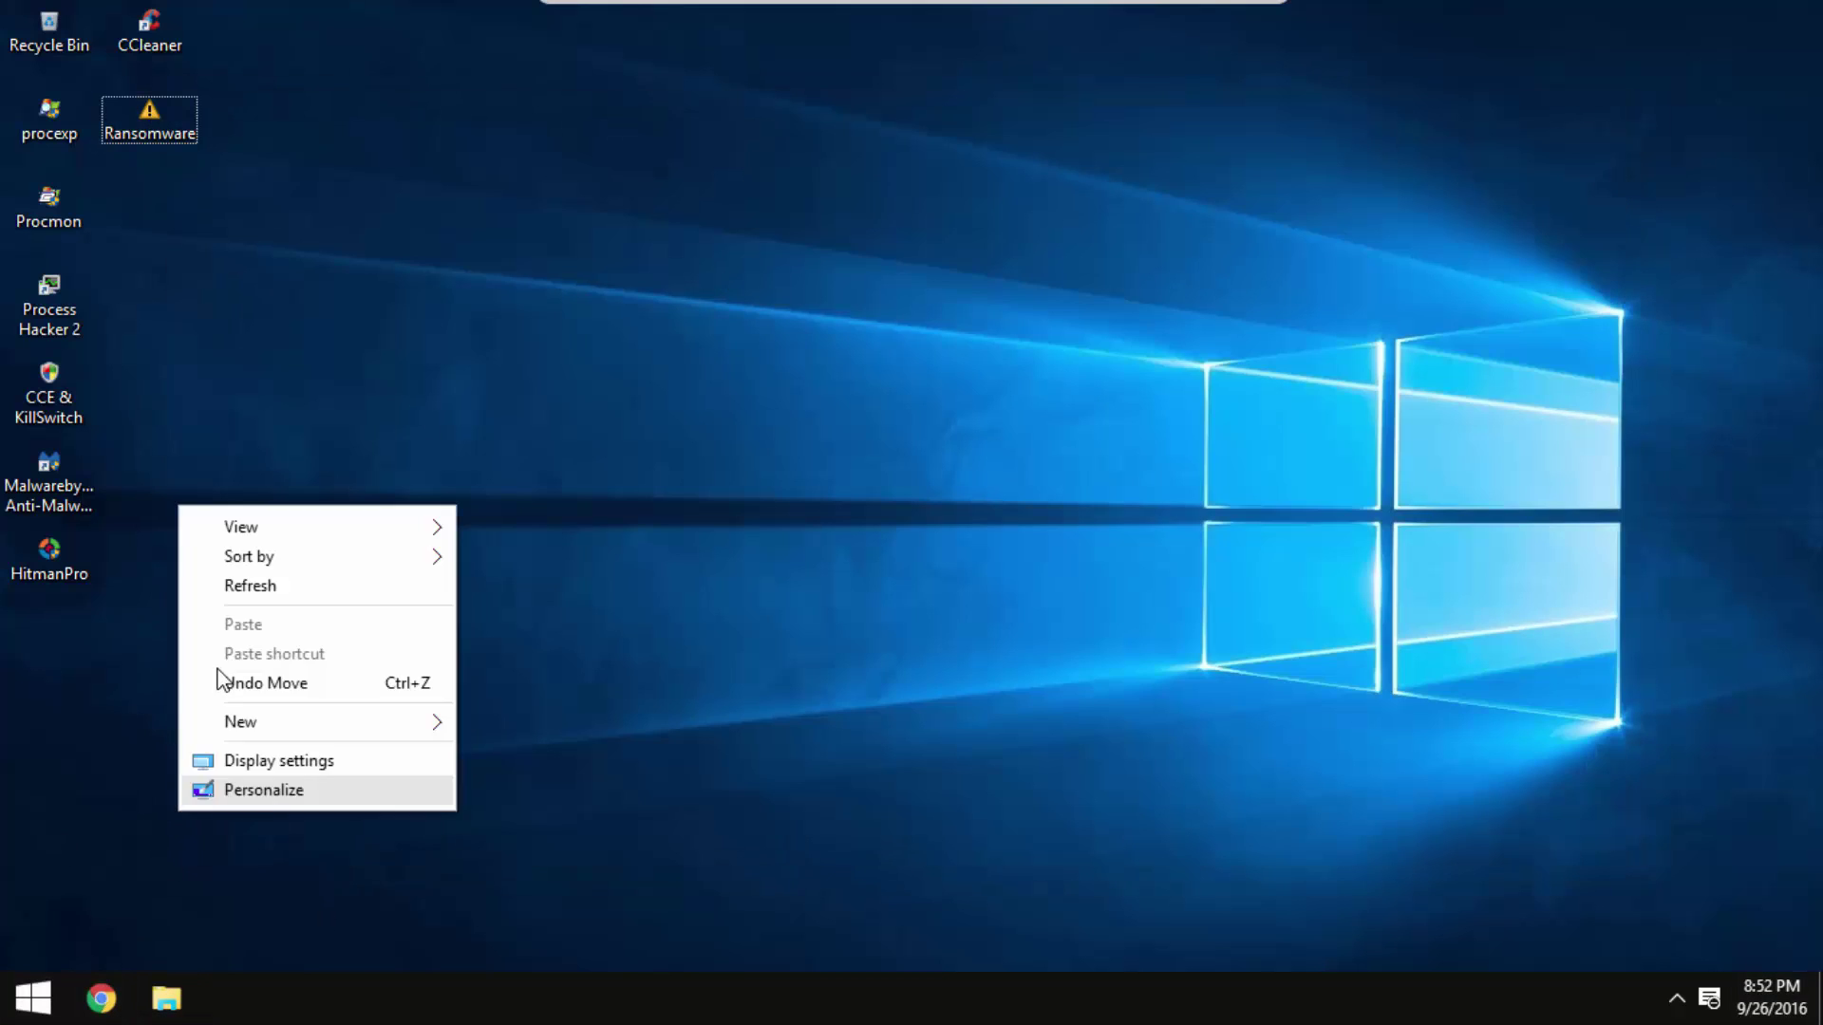
pyautogui.click(203, 586)
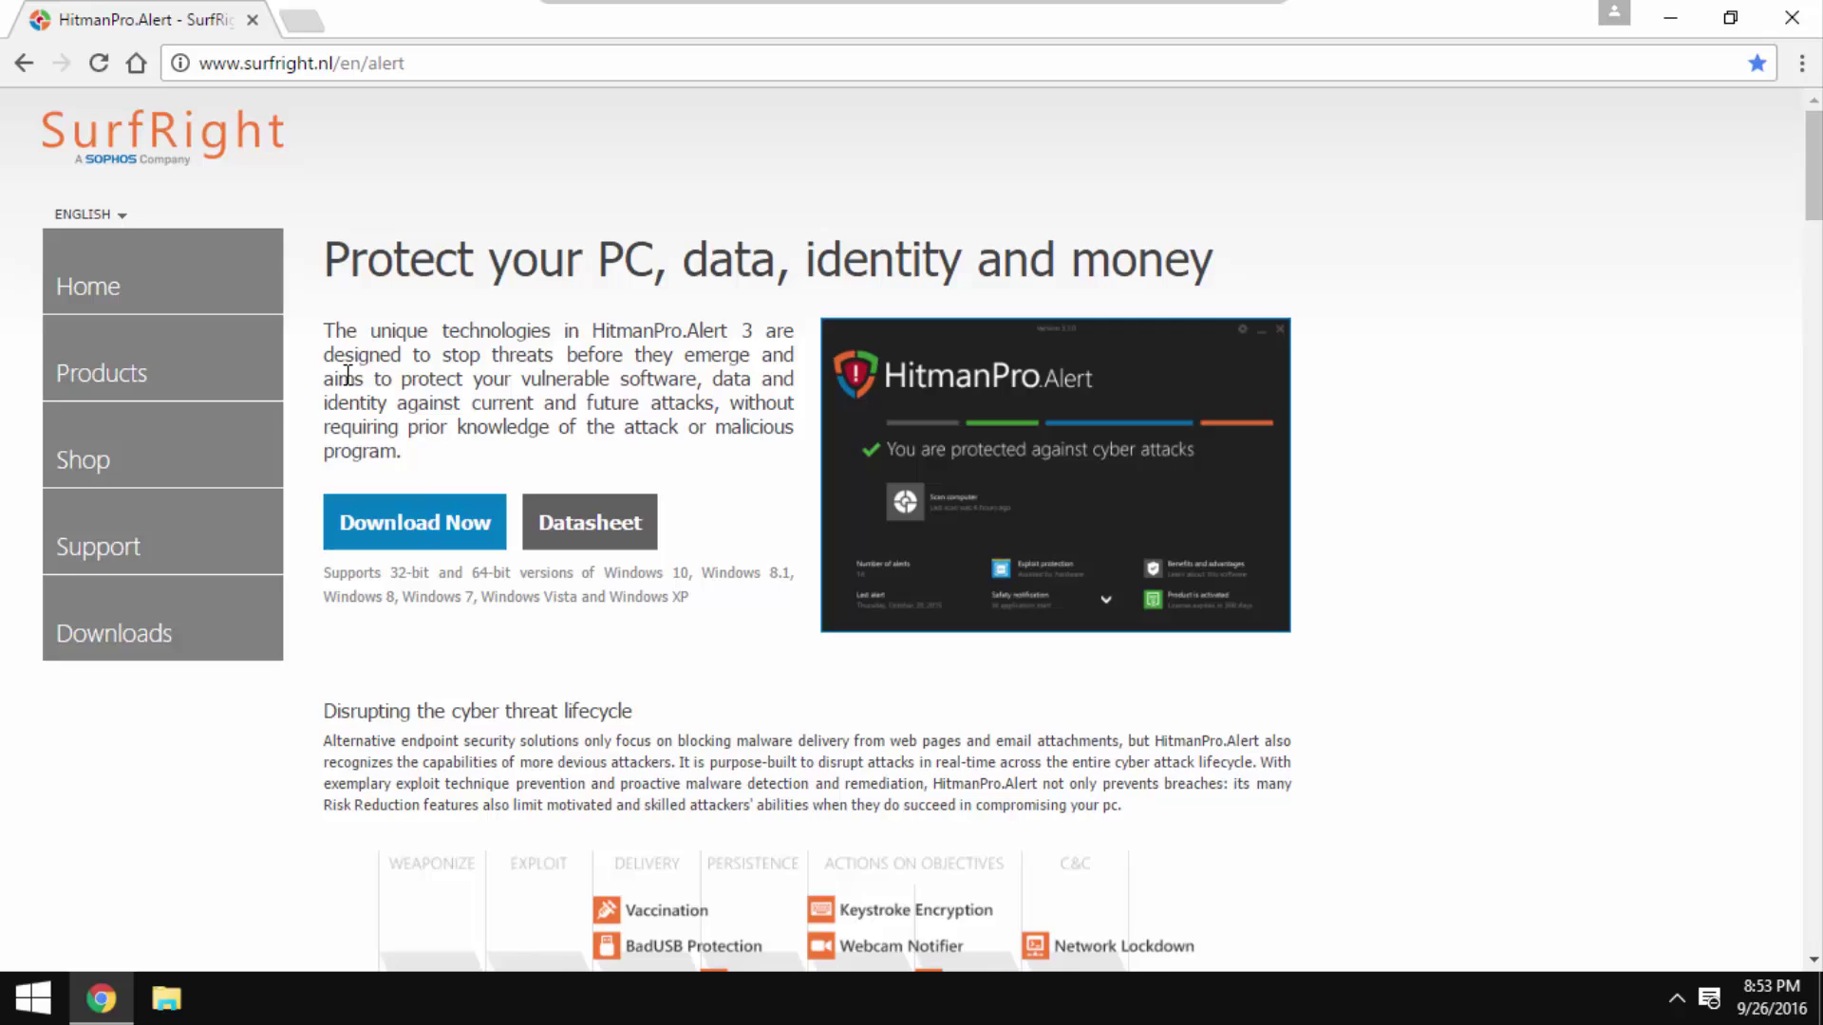
pyautogui.scroll(-4, 923, 486)
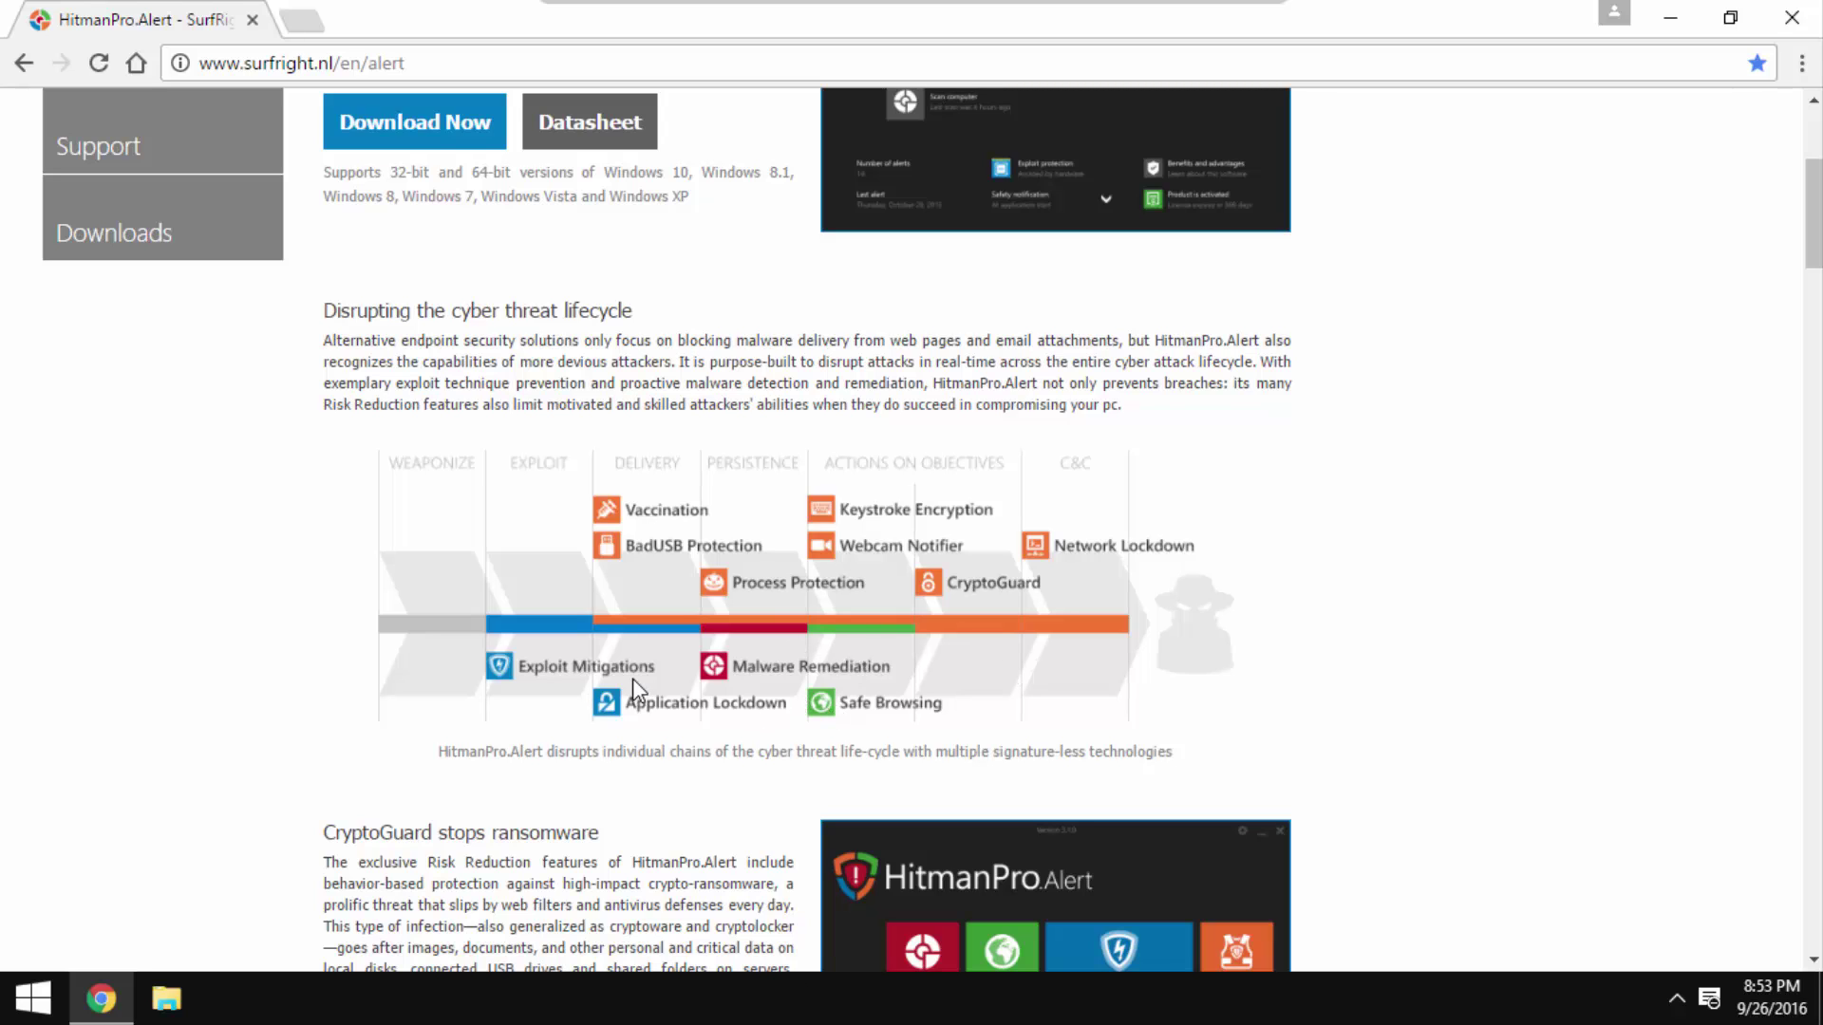
pyautogui.scroll(-5, 712, 627)
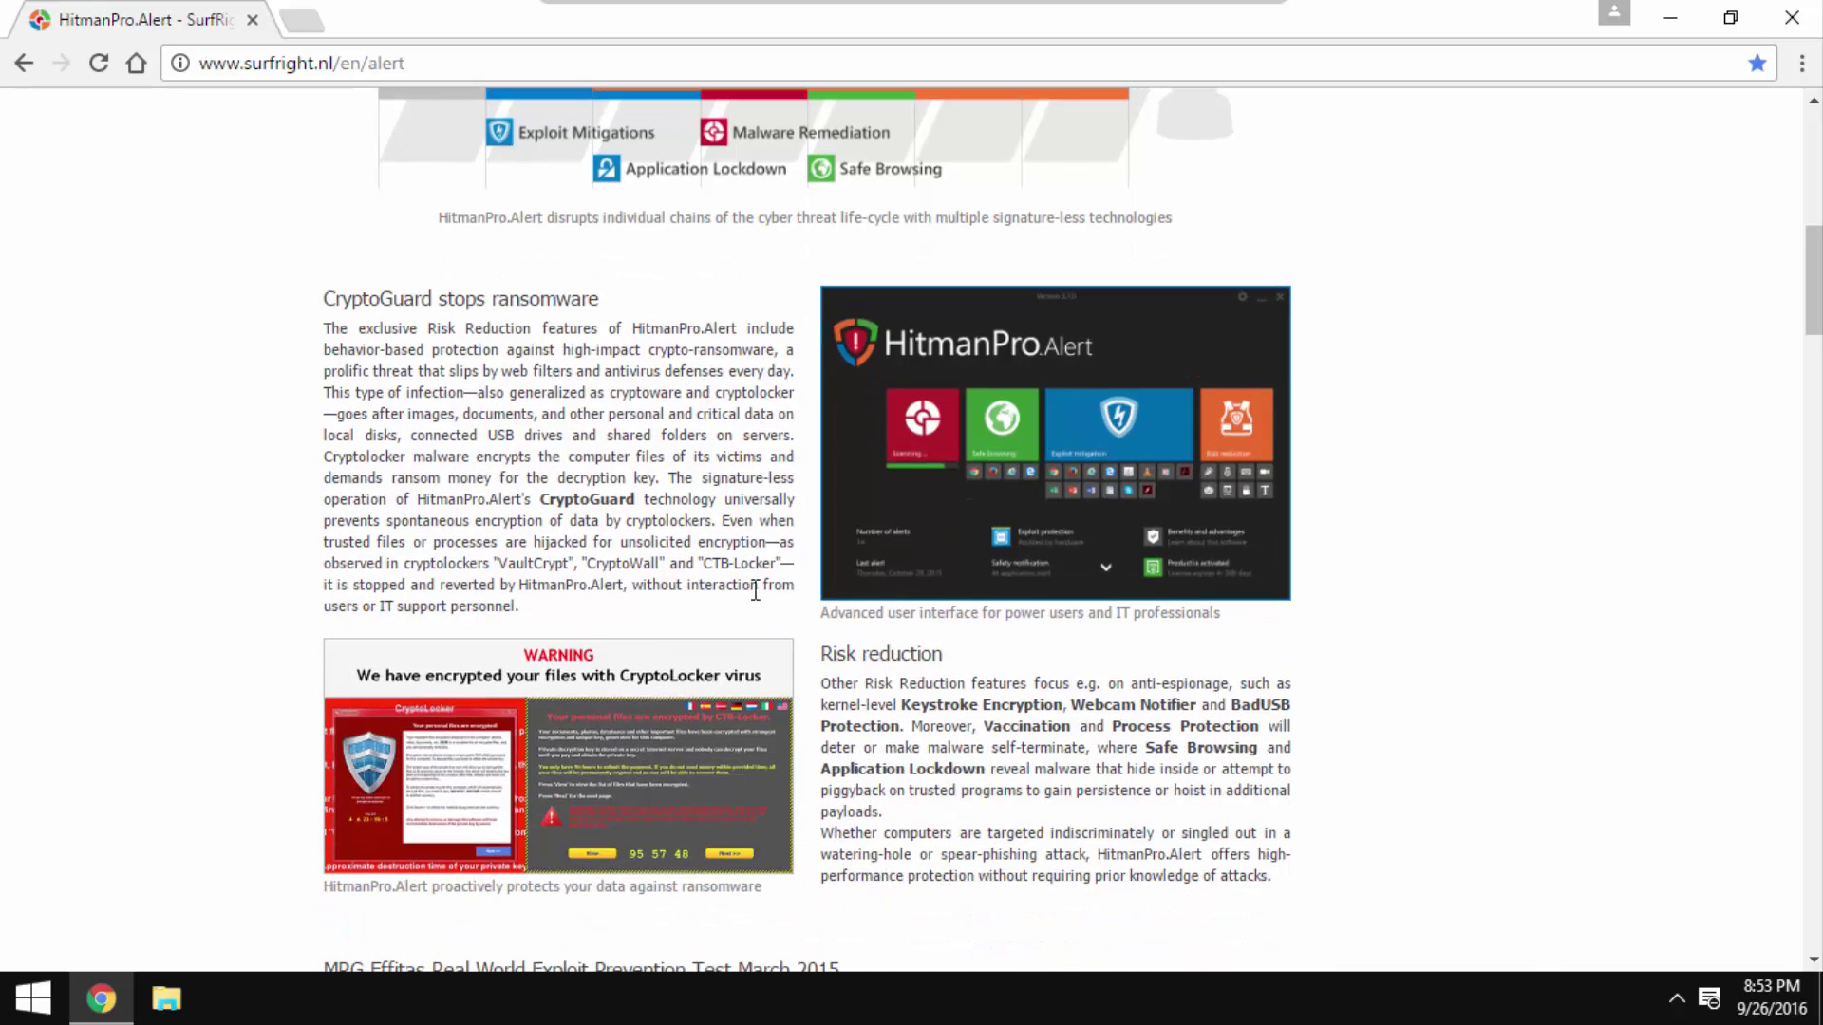
pyautogui.scroll(-1, 747, 594)
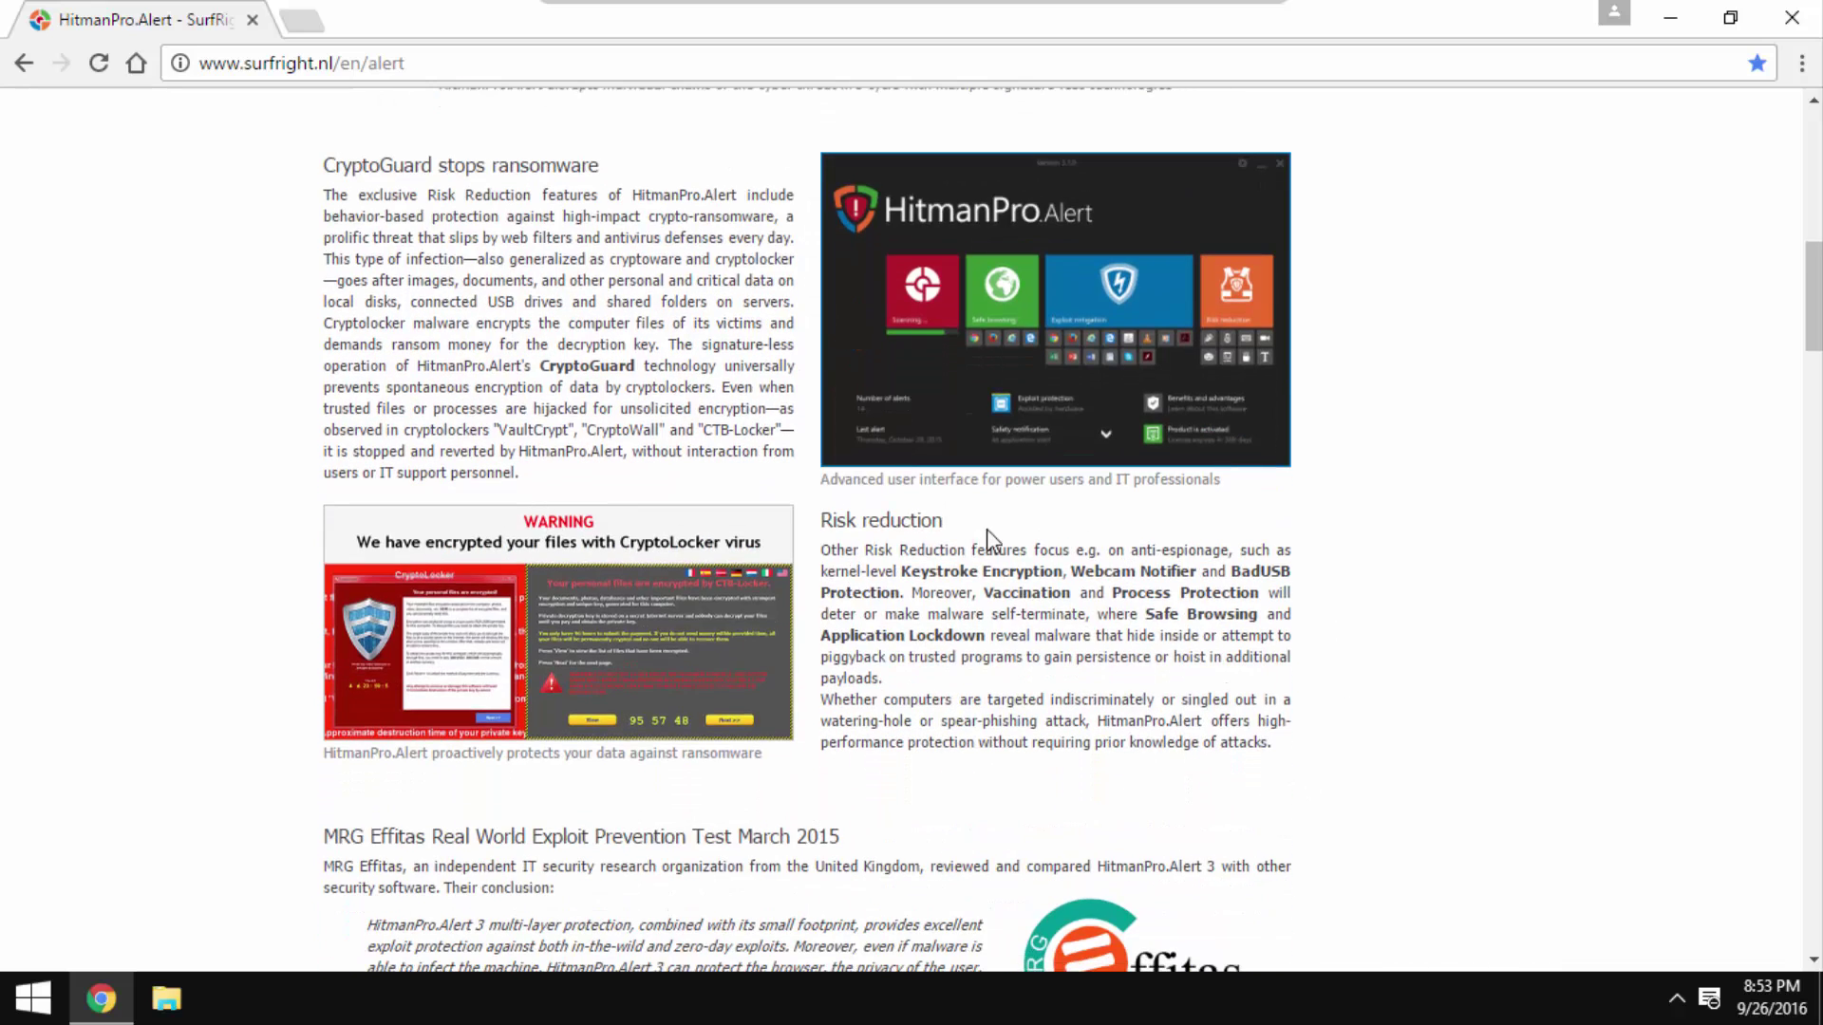
# Highlight the Risk Reduction paragraph, then scroll through the remaining protection sections
pyautogui.moveTo(814, 514); pyautogui.dragTo(1342, 753)
pyautogui.click(1343, 753)
pyautogui.scroll(-8, 551, 575)
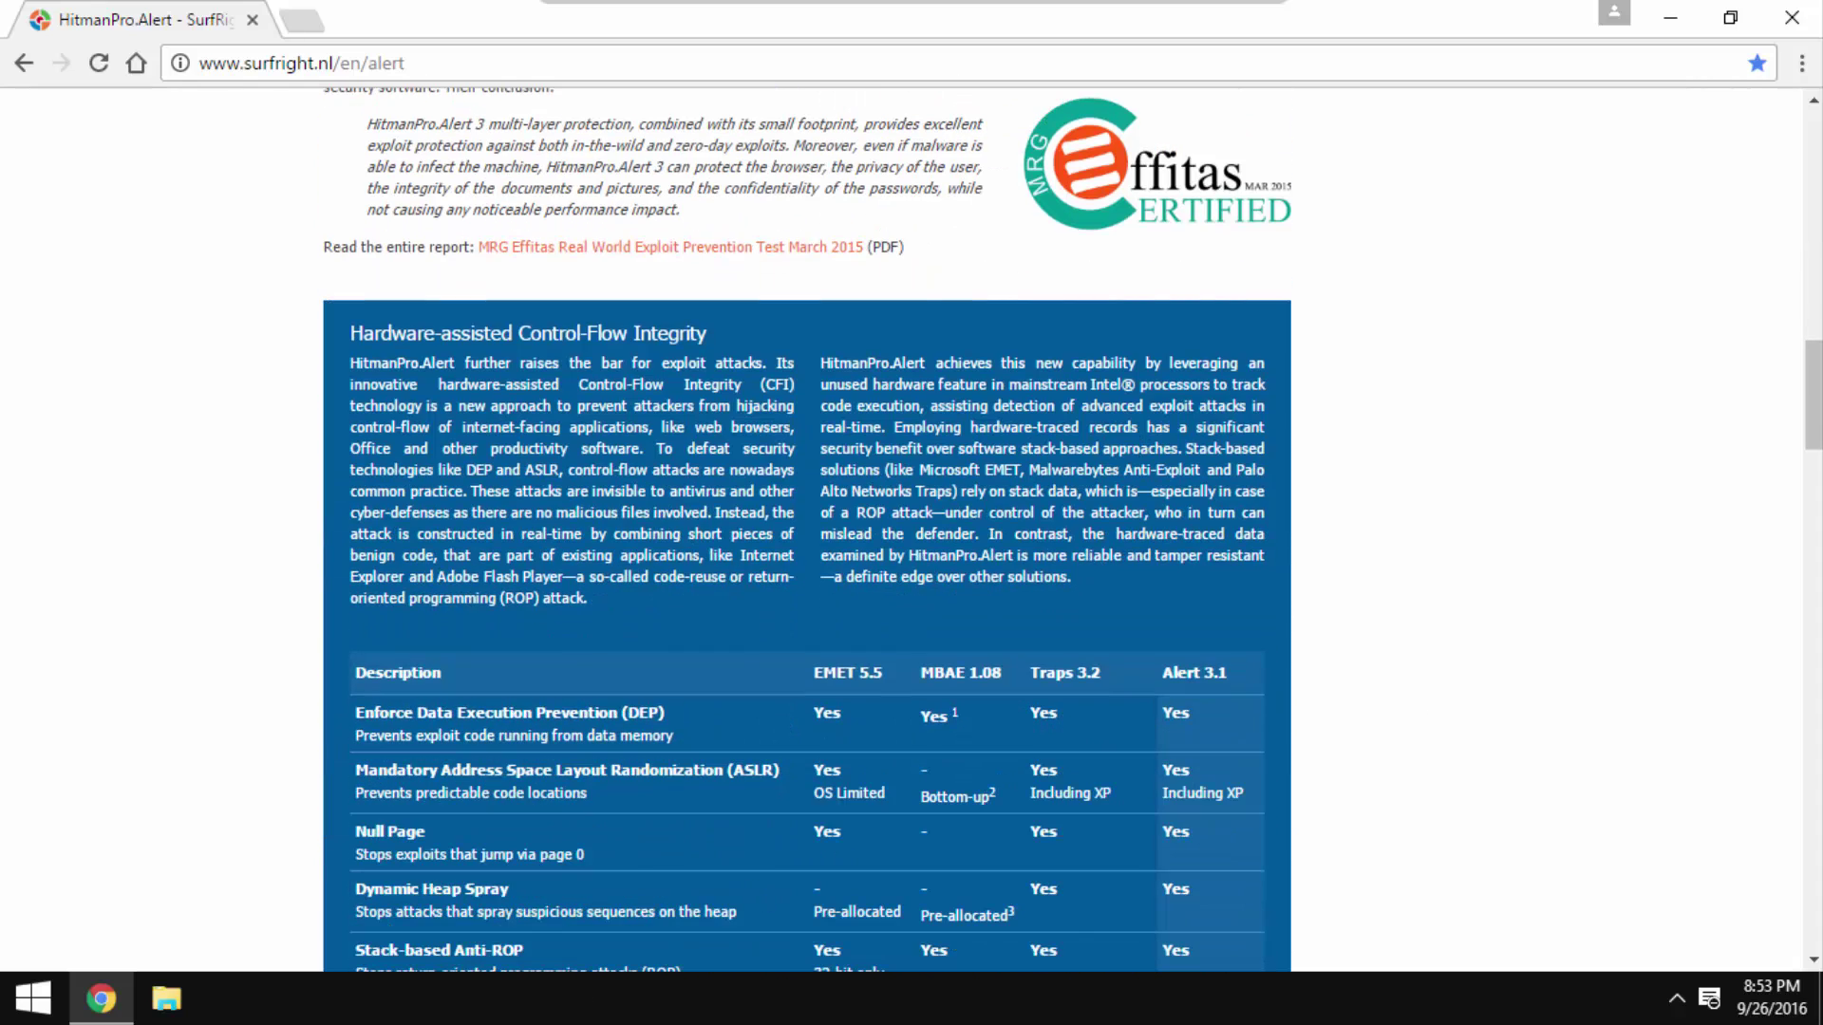
pyautogui.scroll(5, 1647, 228)
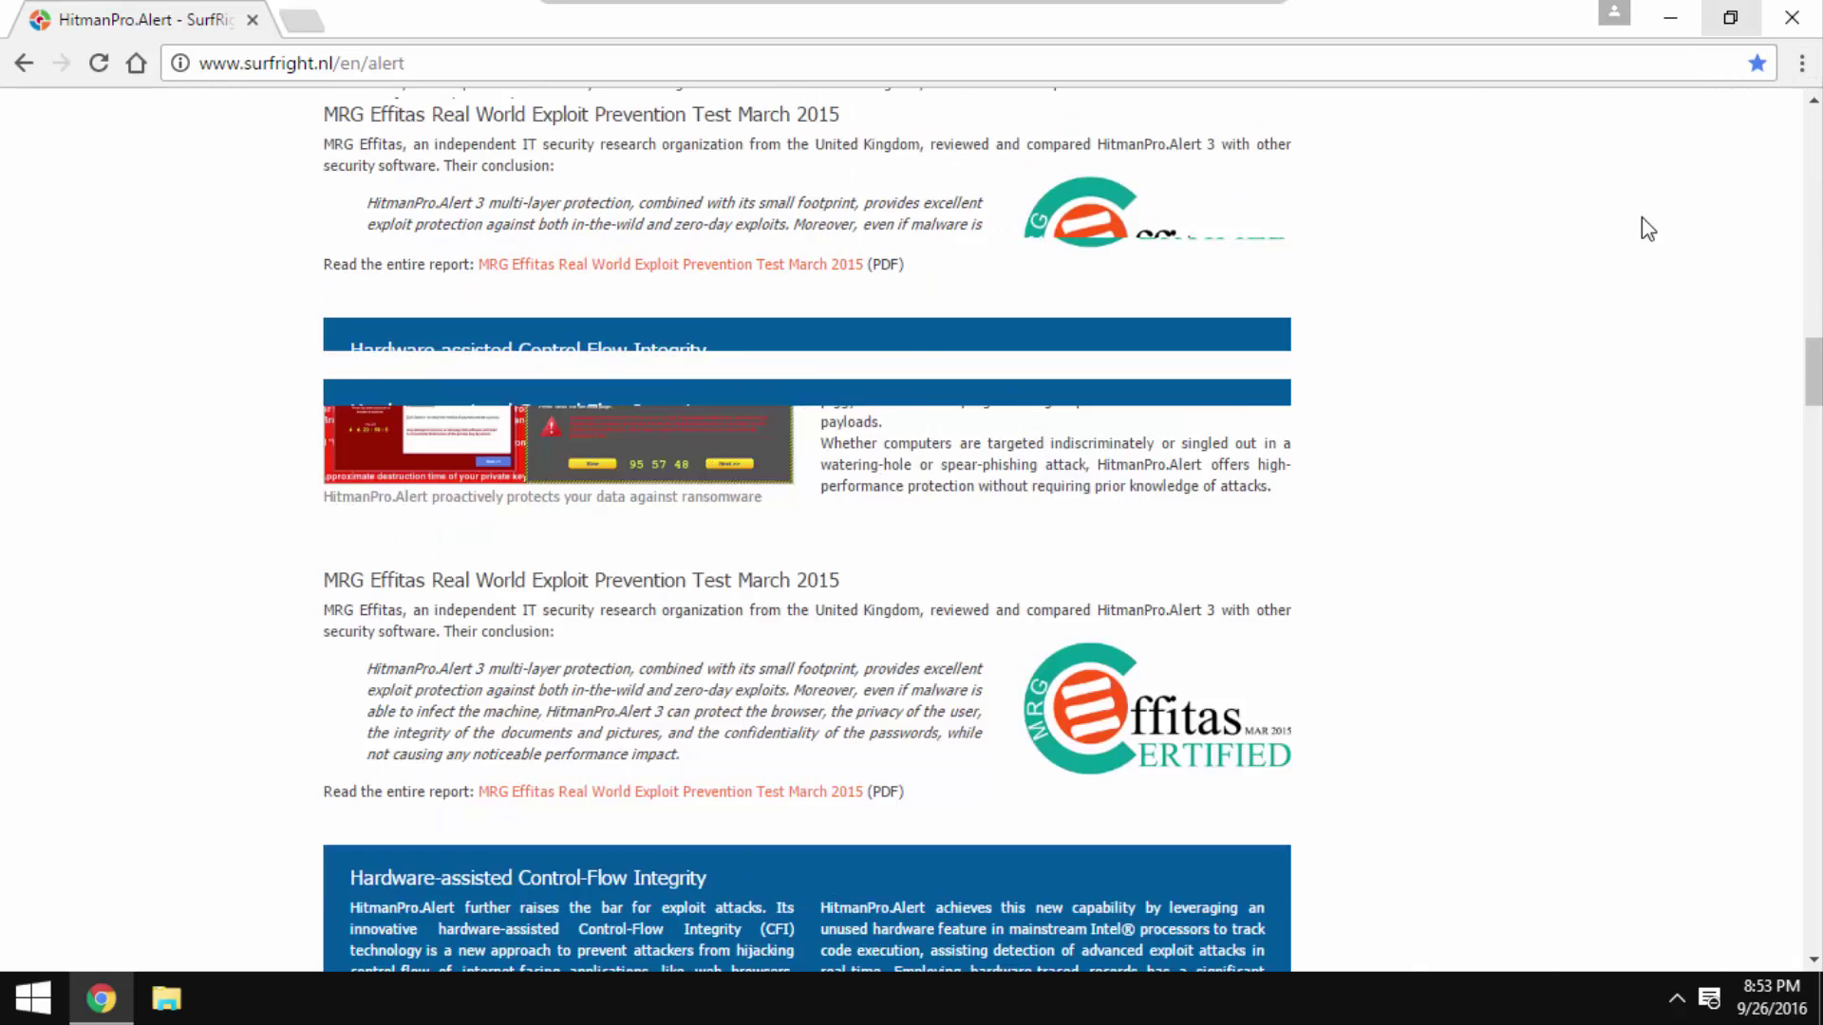
pyautogui.scroll(8, 1647, 228)
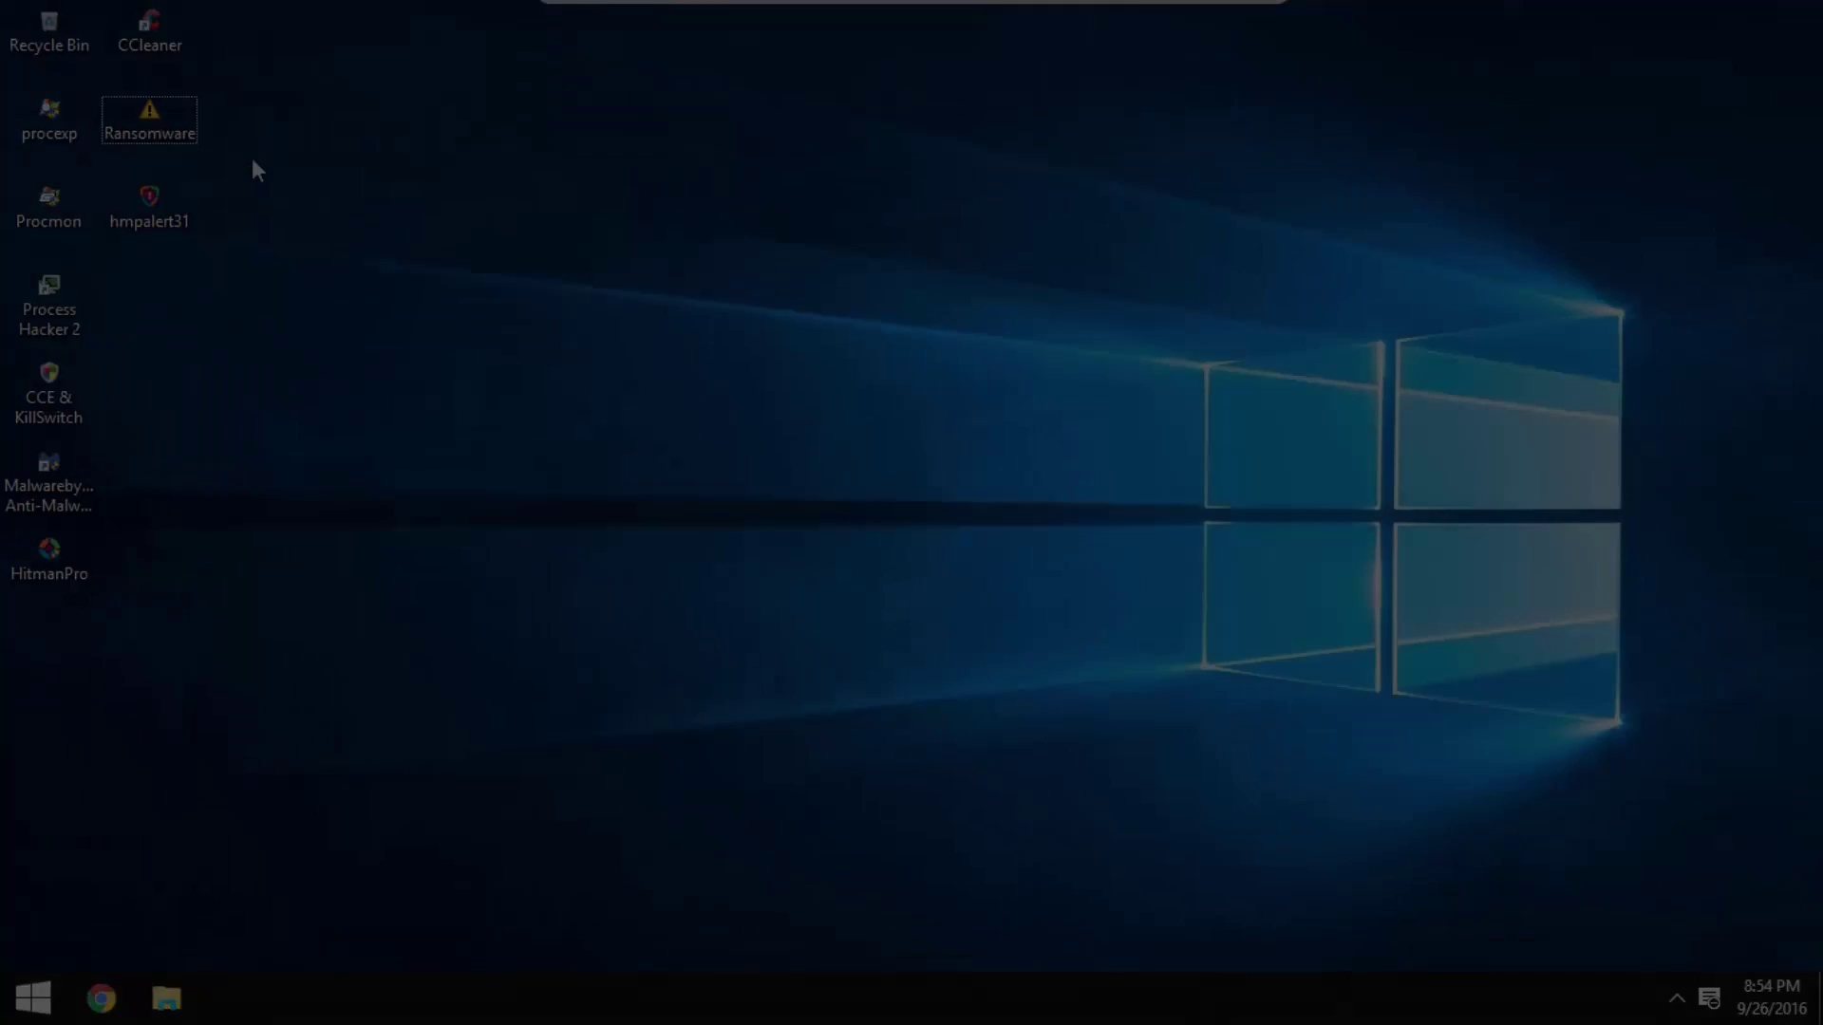
# Check the hmpalert31 installer's file size in its Properties window
pyautogui.rightClick(175, 214)
pyautogui.click(363, 782)
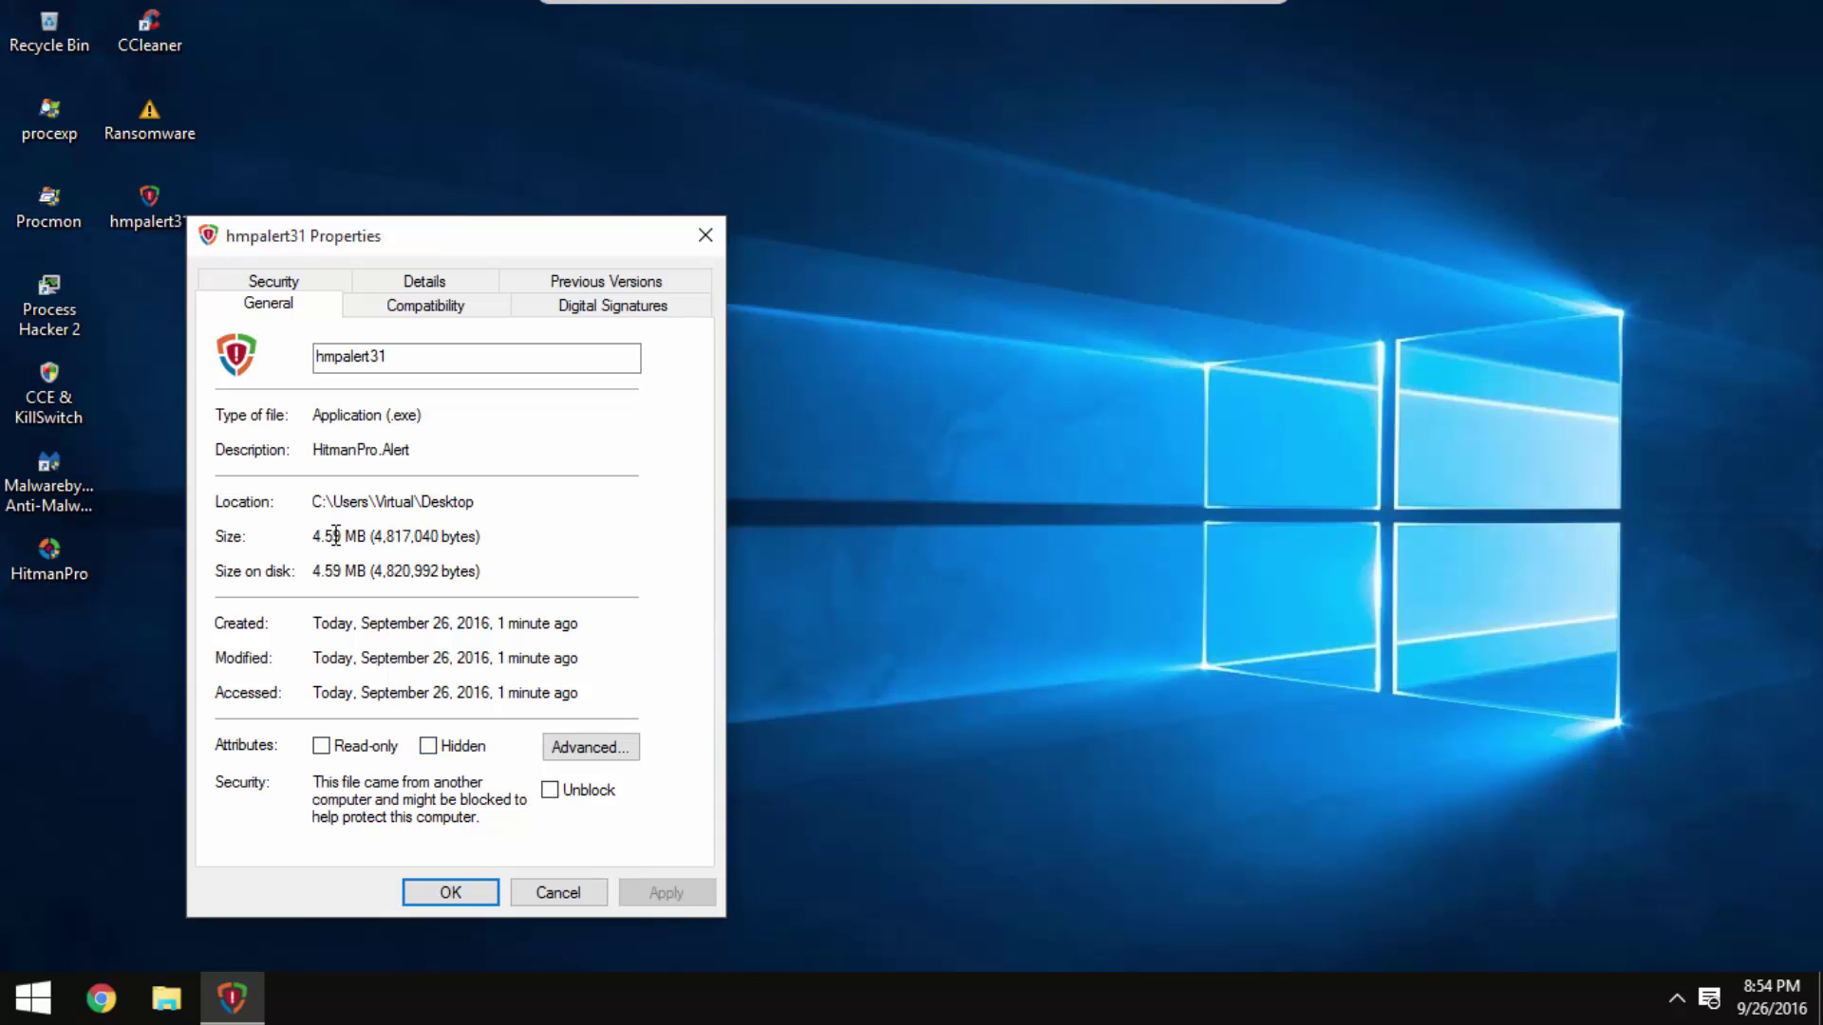
pyautogui.moveTo(333, 536); pyautogui.dragTo(377, 536)
pyautogui.click(380, 537)
pyautogui.click(705, 234)
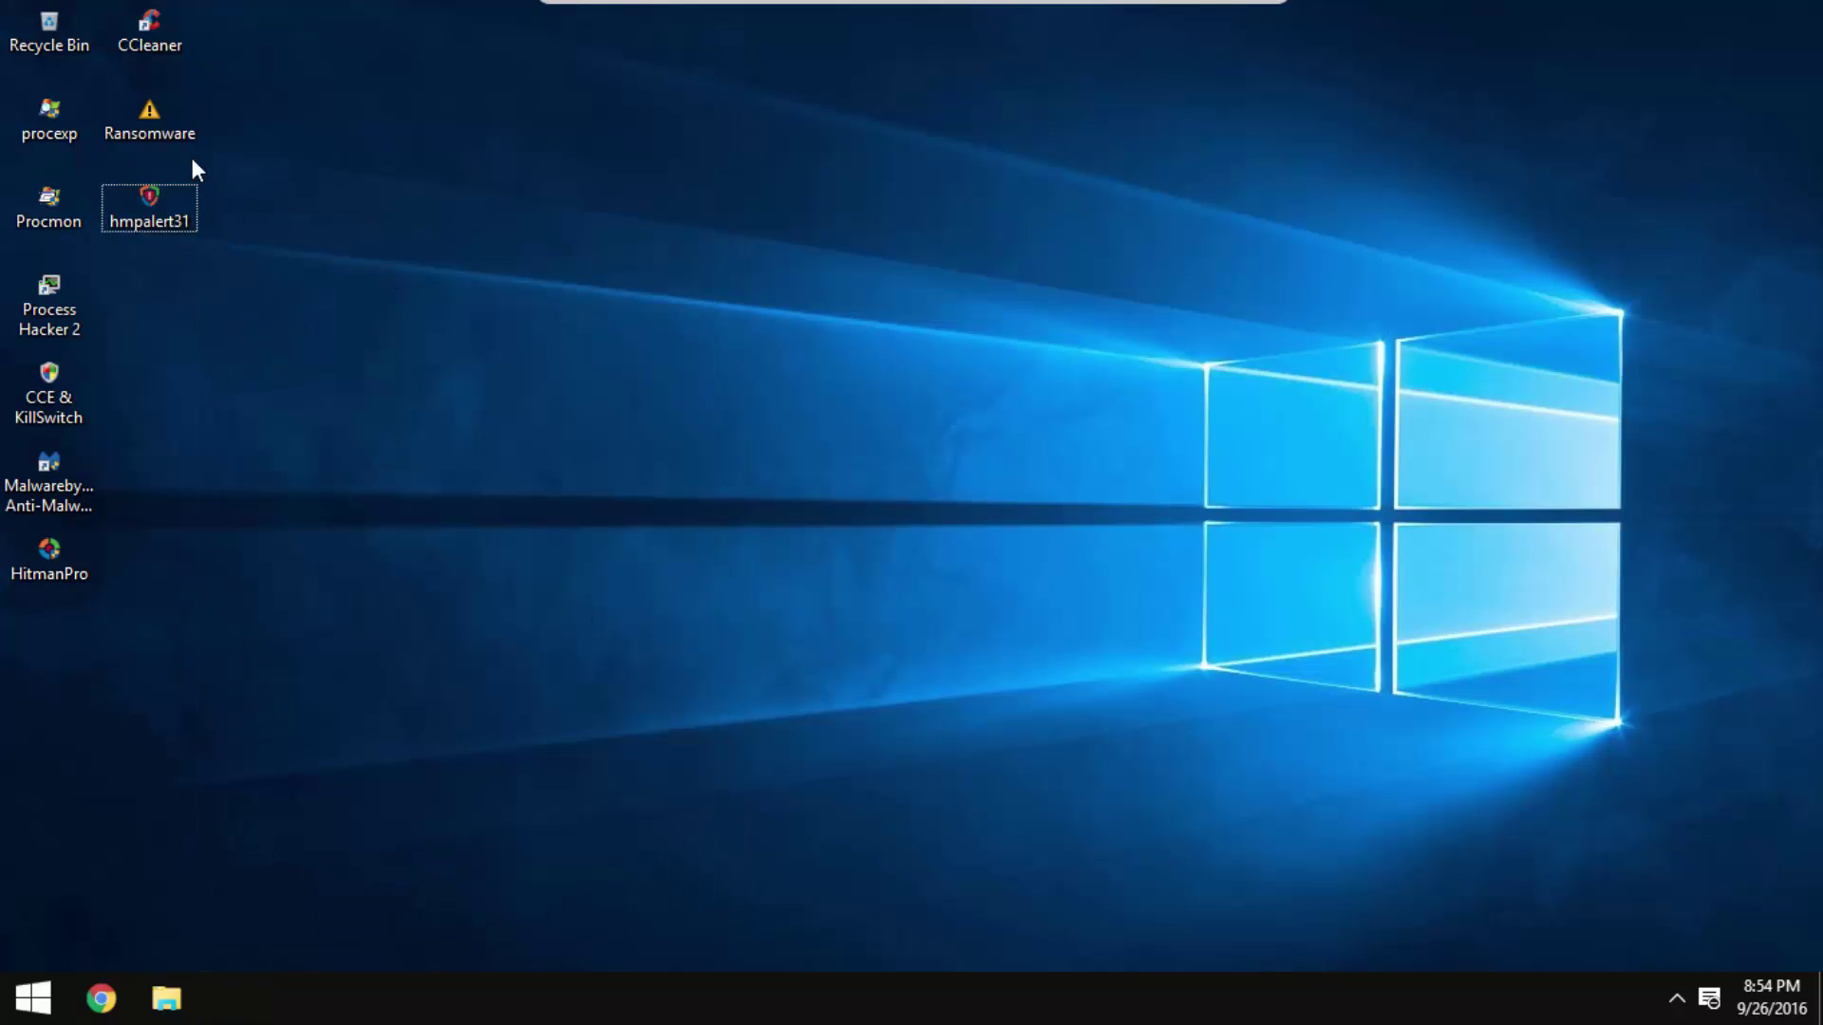
# Install hmpalert31 as administrator, skipping the post-install malware scan and accepting the Terms of Use
pyautogui.rightClick(176, 221)
pyautogui.click(327, 261)
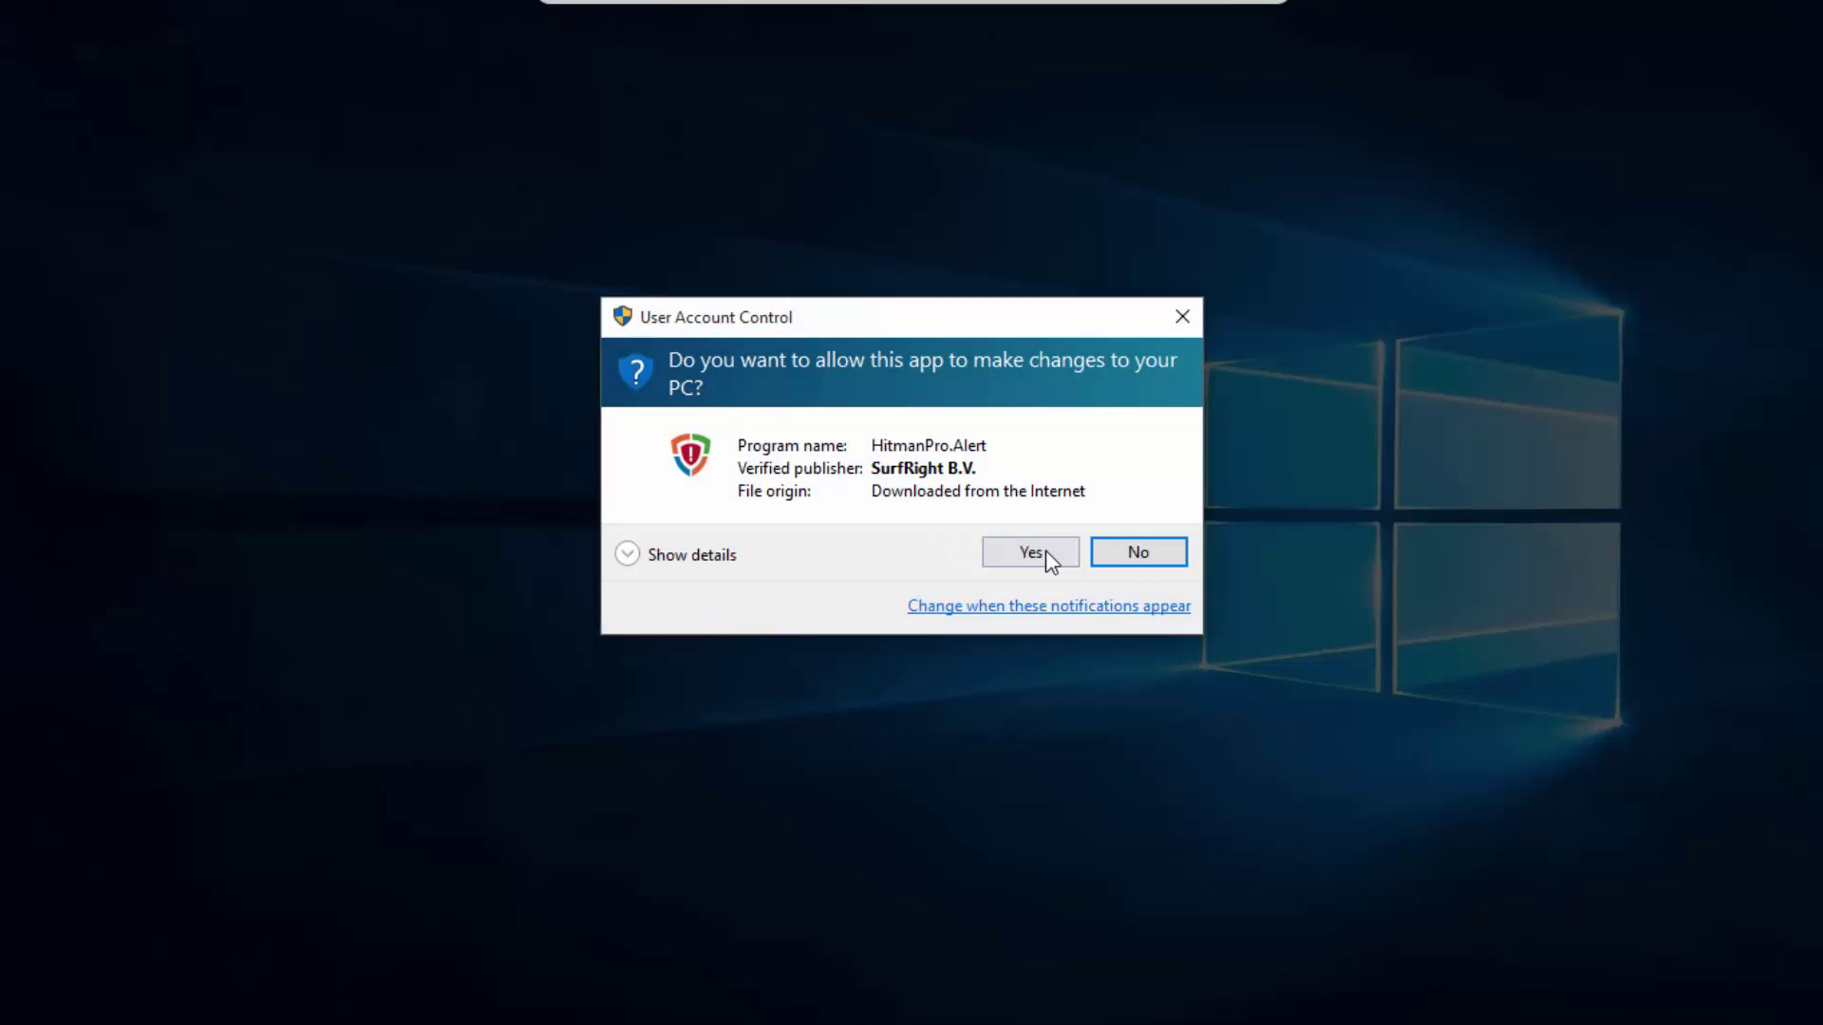
pyautogui.click(1045, 551)
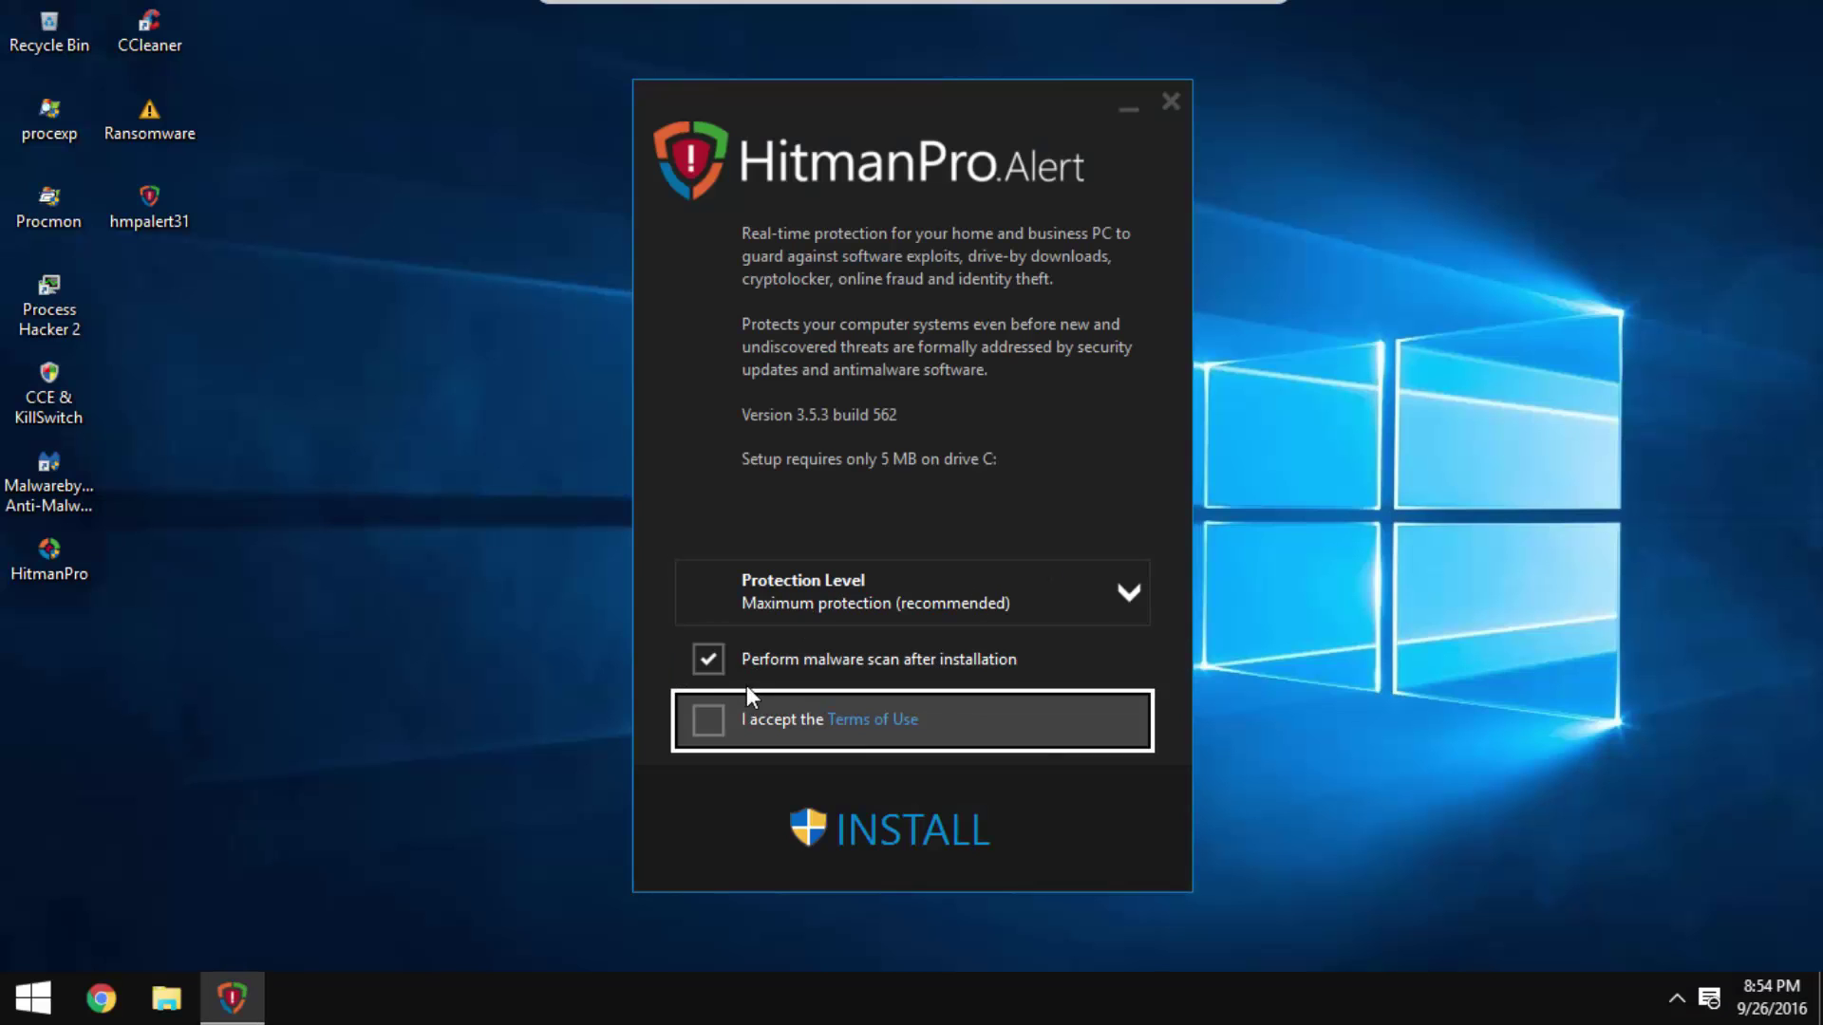
pyautogui.click(724, 670)
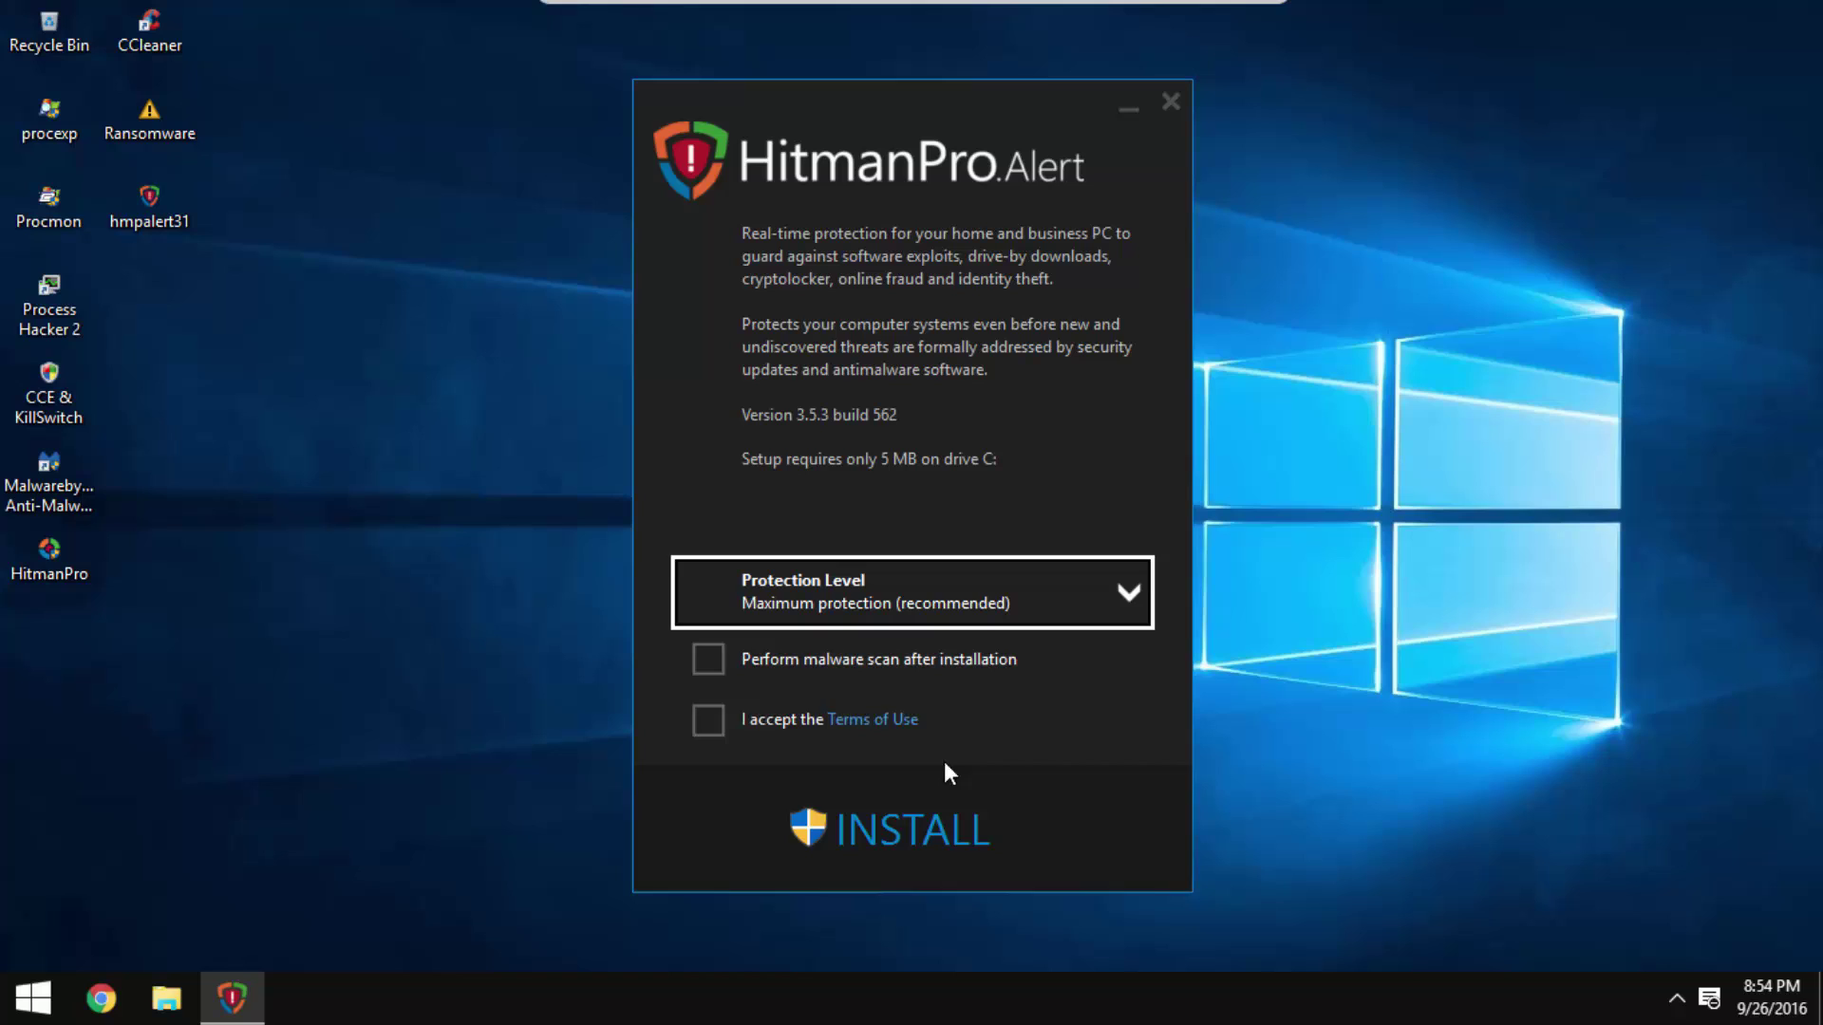
pyautogui.click(708, 720)
pyautogui.click(916, 776)
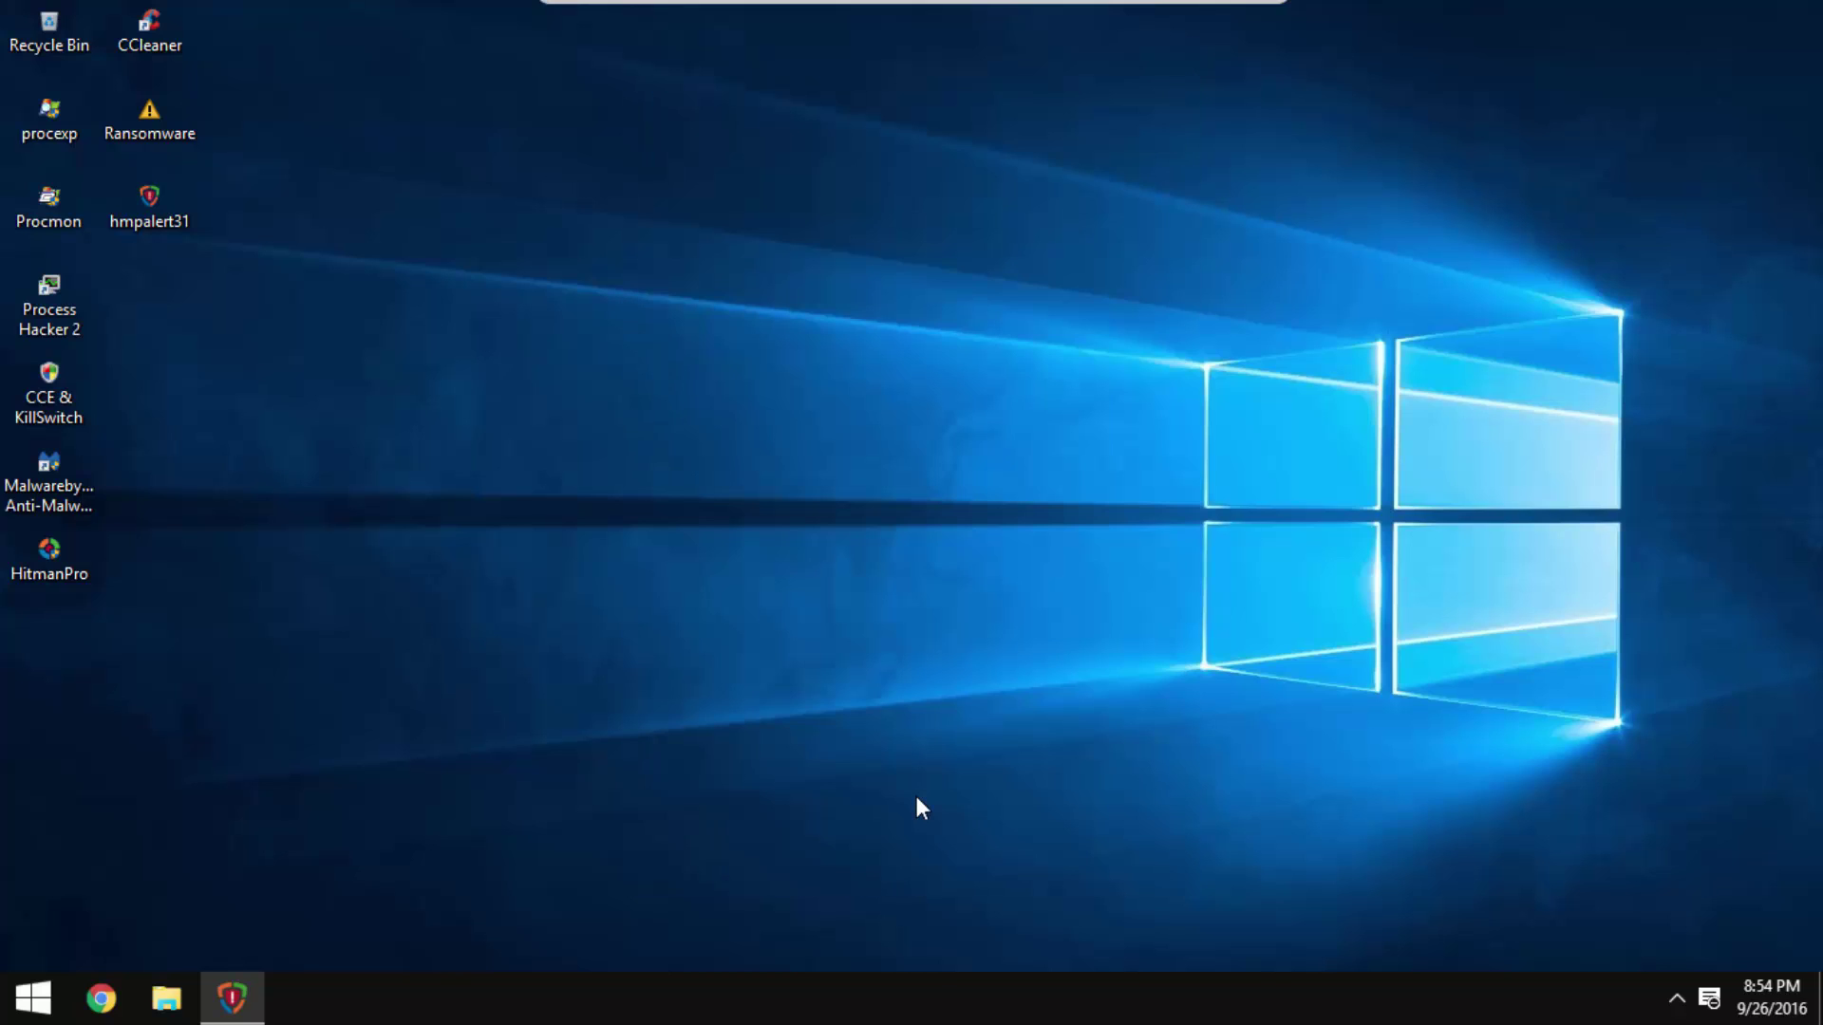
pyautogui.click(916, 797)
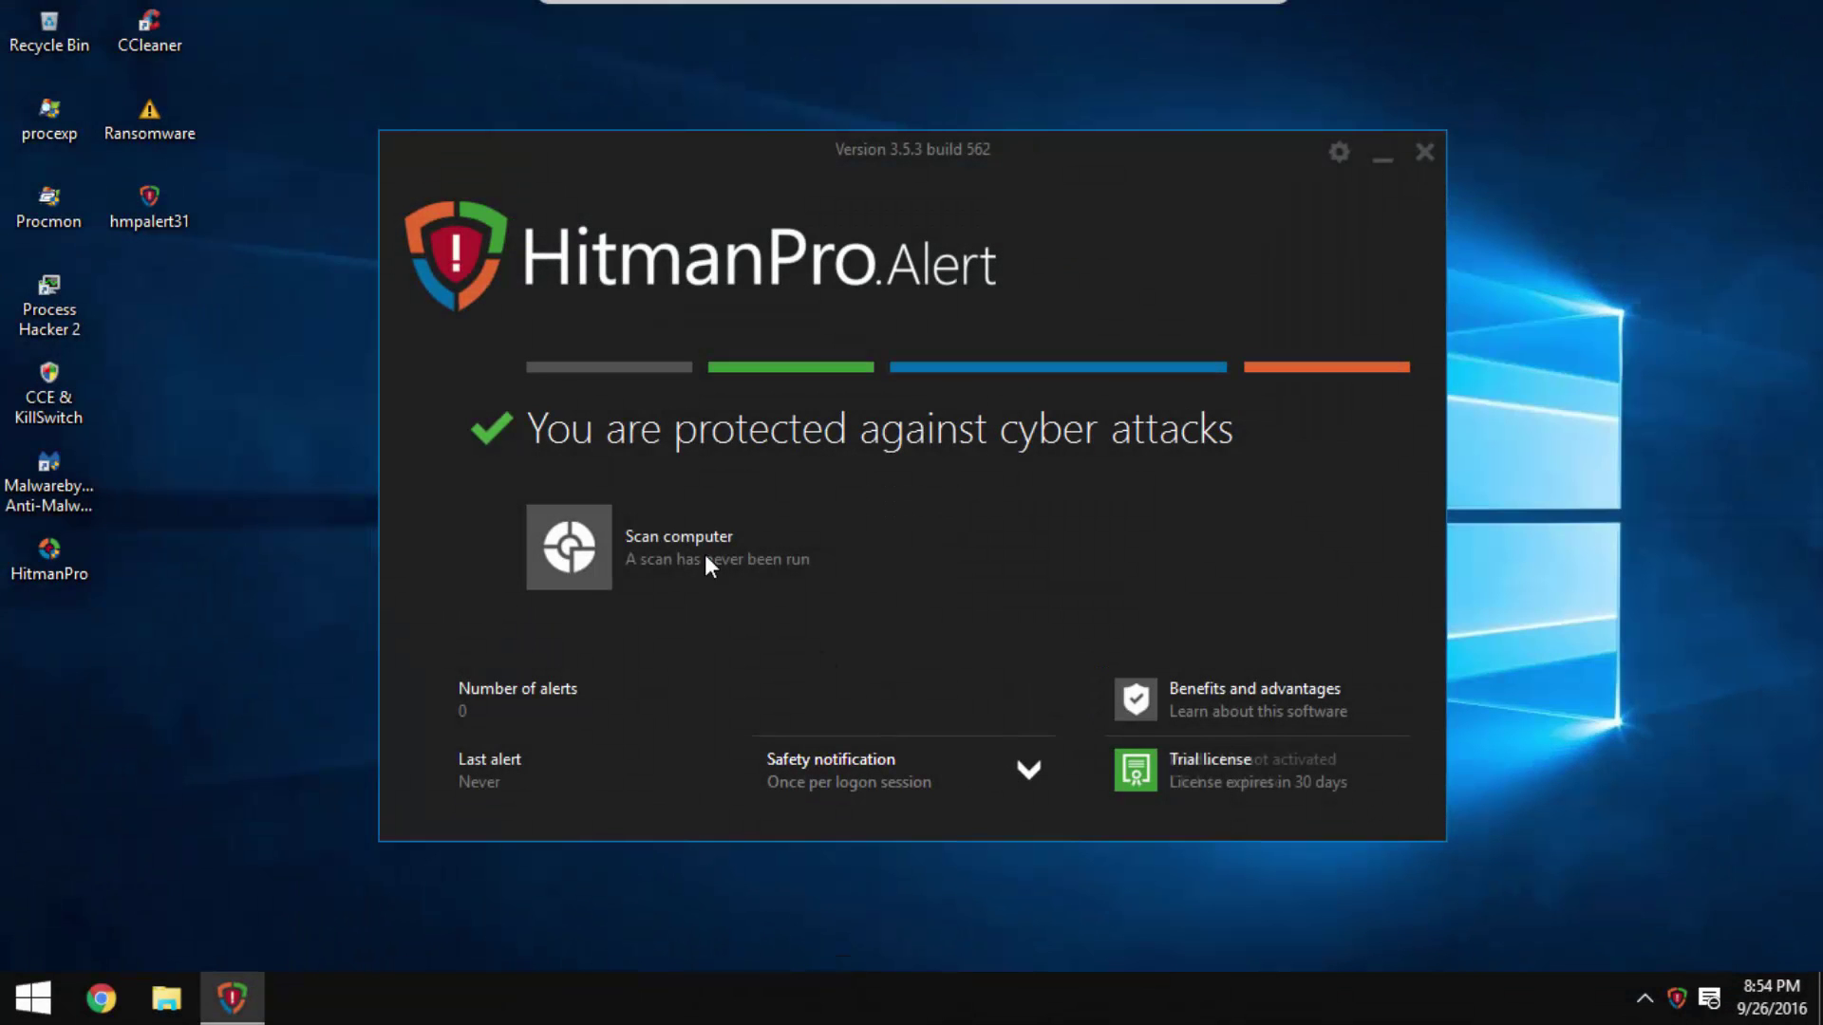
pyautogui.moveTo(660, 167)
pyautogui.mouseDown()
pyautogui.moveTo(701, 163)
pyautogui.moveTo(596, 167)
pyautogui.moveTo(633, 175)
pyautogui.mouseUp()
# Close the HitmanPro.Alert status window, refresh the desktop, and move hmpalert31 to the top row
pyautogui.click(1391, 142)
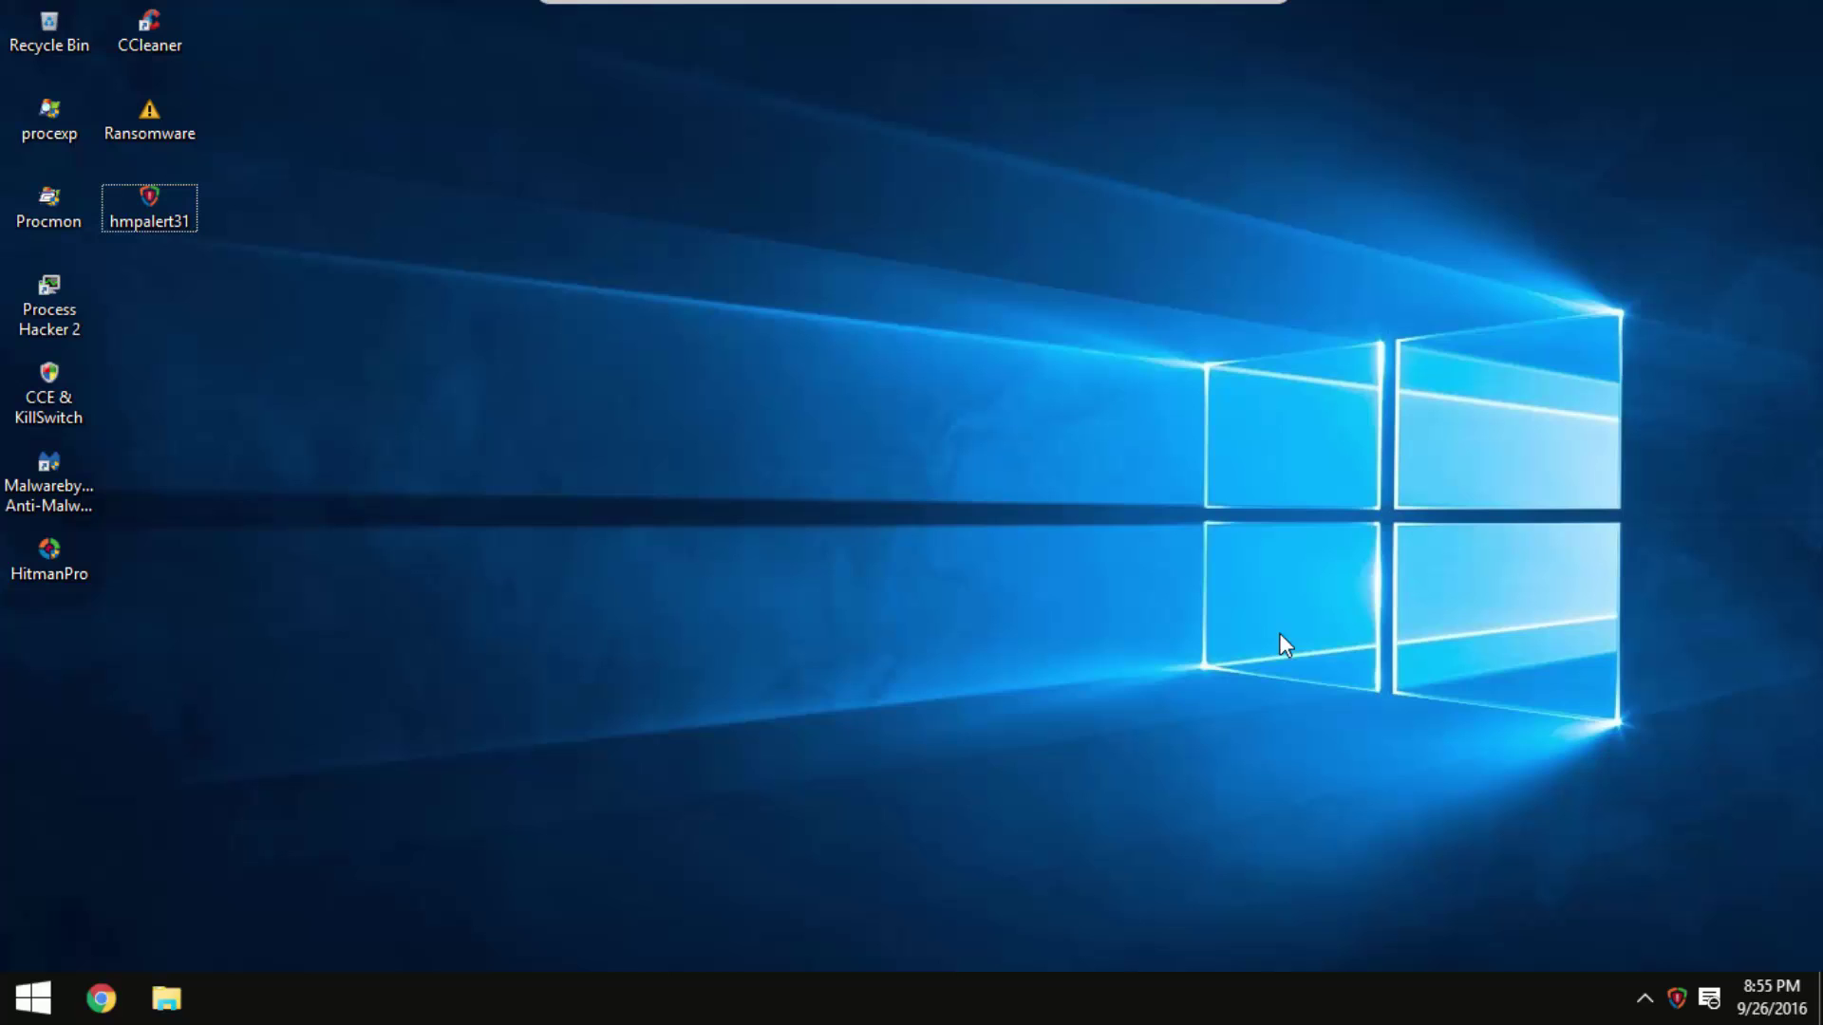
pyautogui.rightClick(807, 529)
pyautogui.click(960, 615)
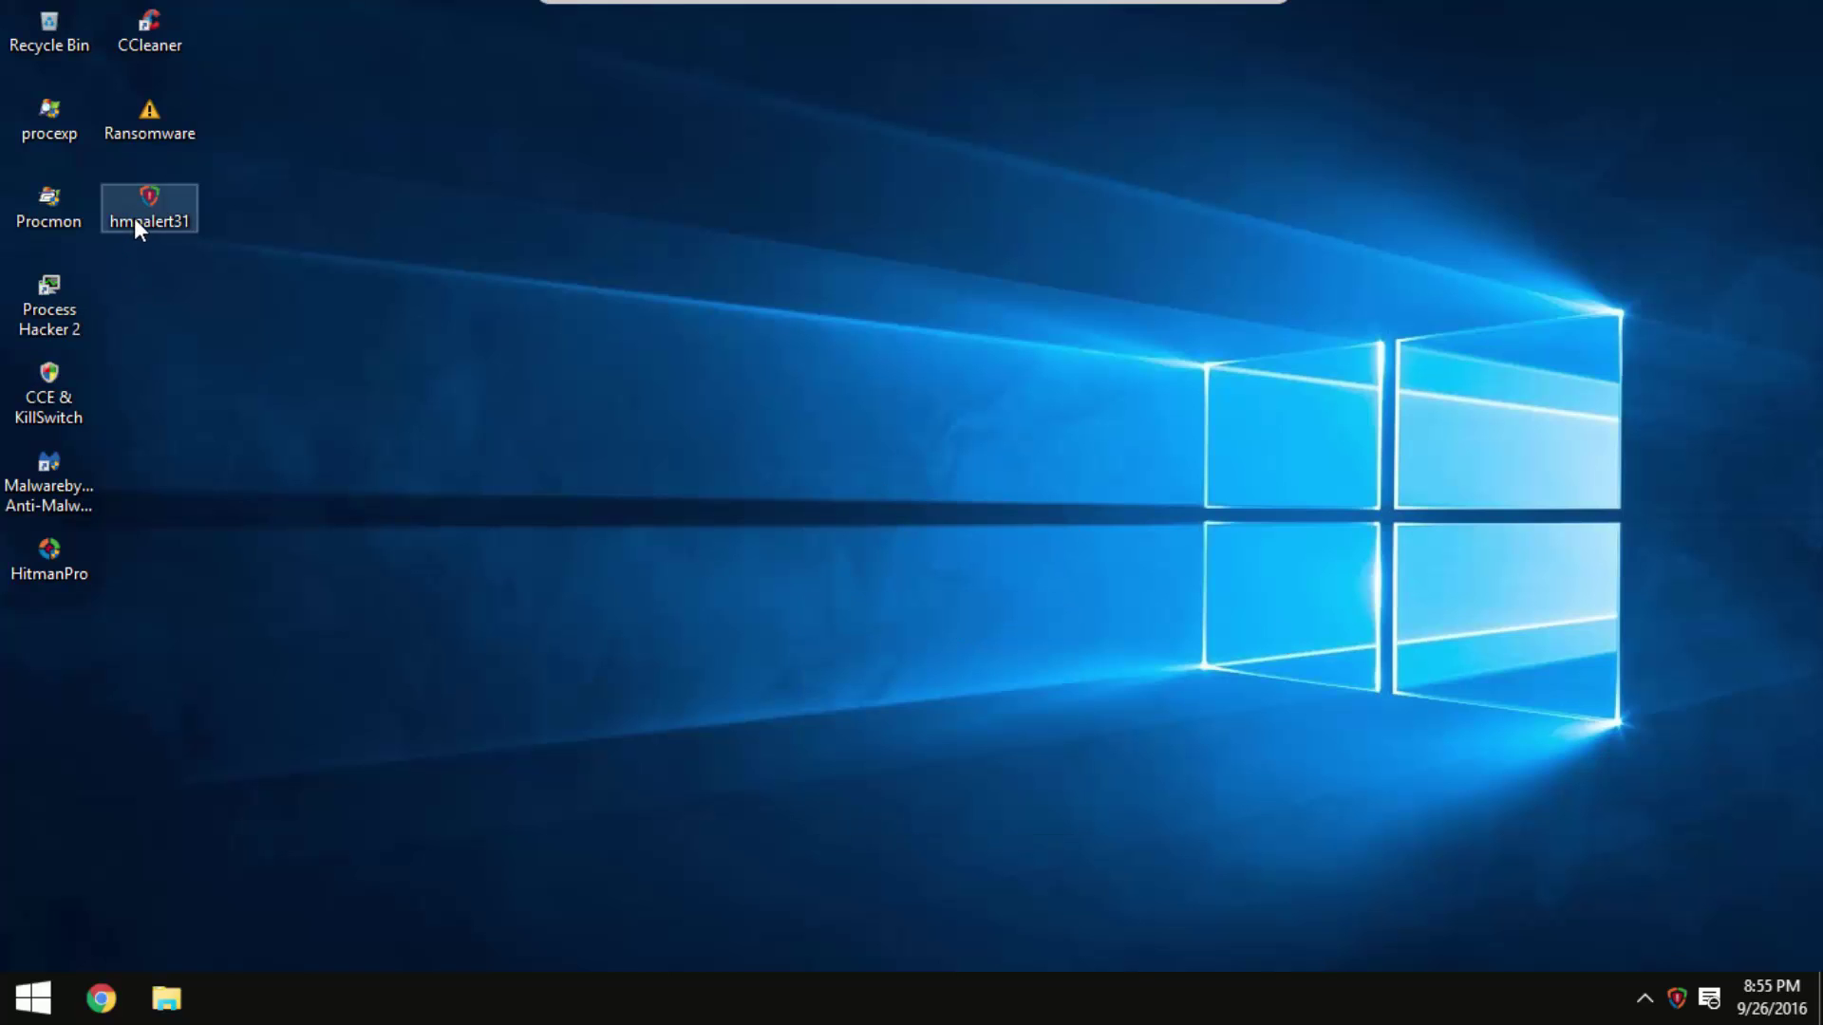
pyautogui.moveTo(134, 219); pyautogui.dragTo(228, 21)
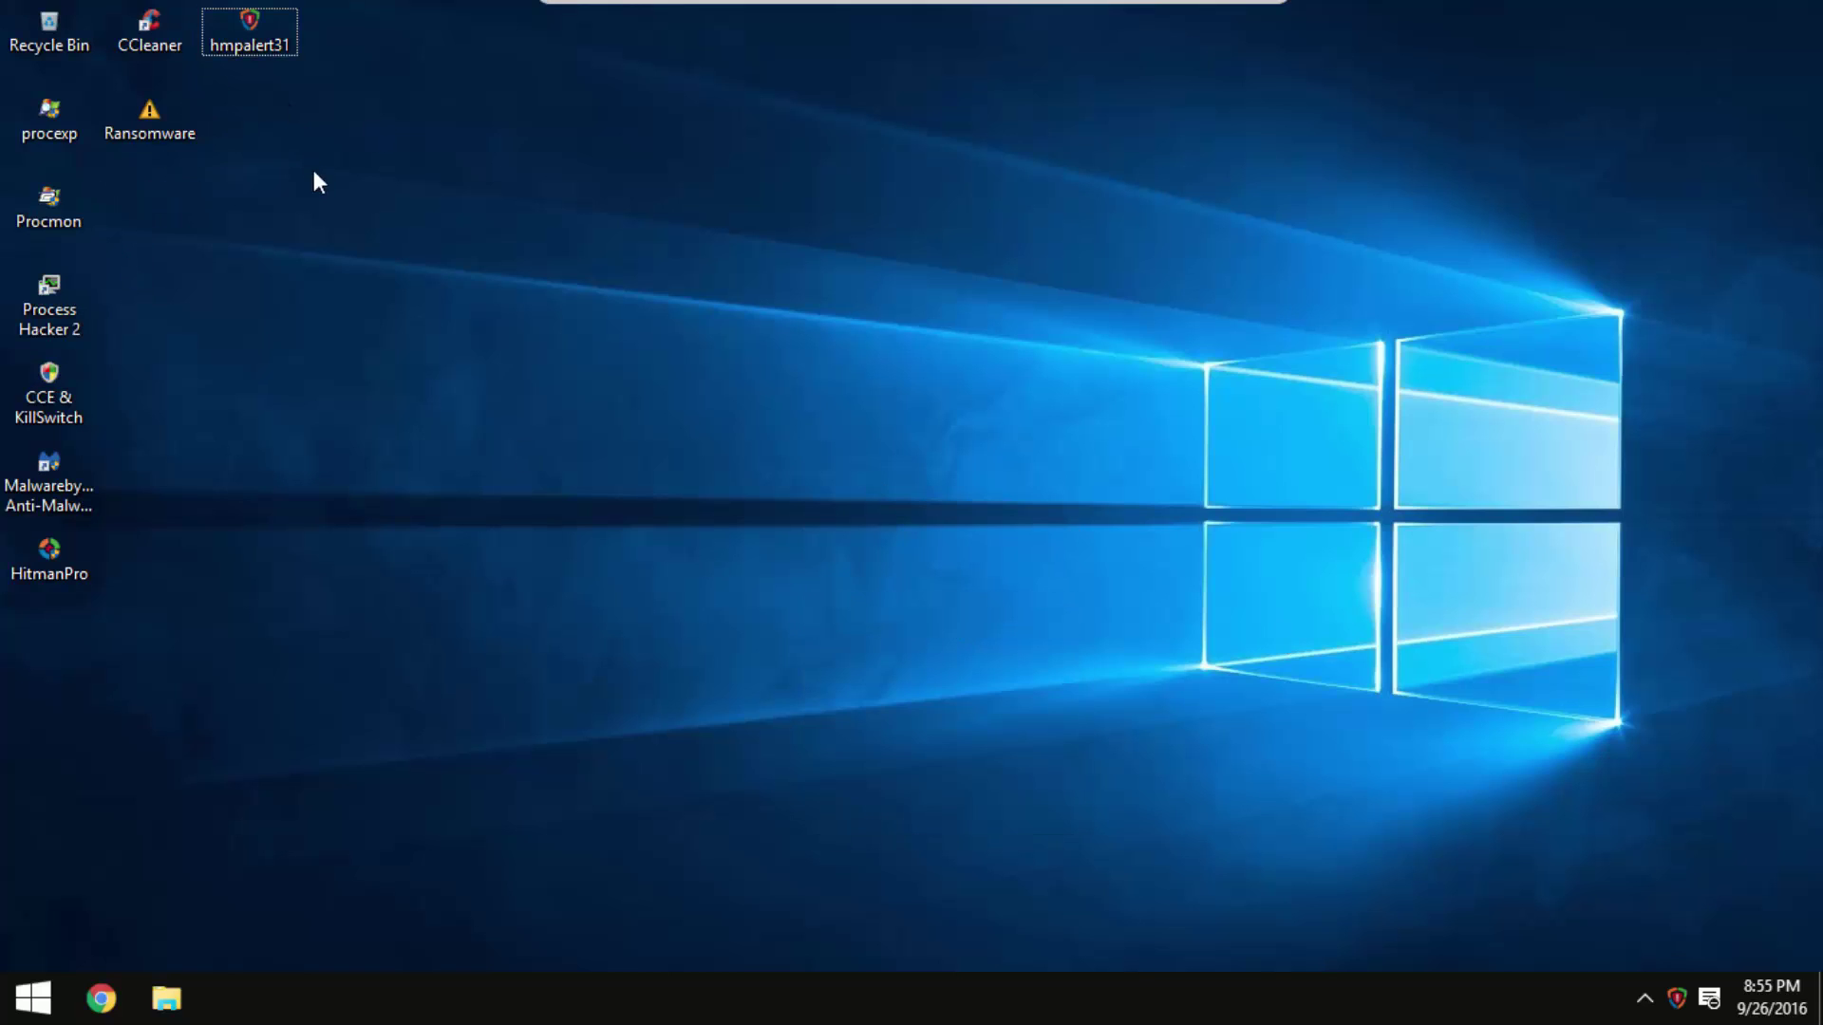
# View the VM's Shared Folders settings, cancel without changes, and open the Ransomware folder
pyautogui.click(642, 2)
pyautogui.click(705, 80)
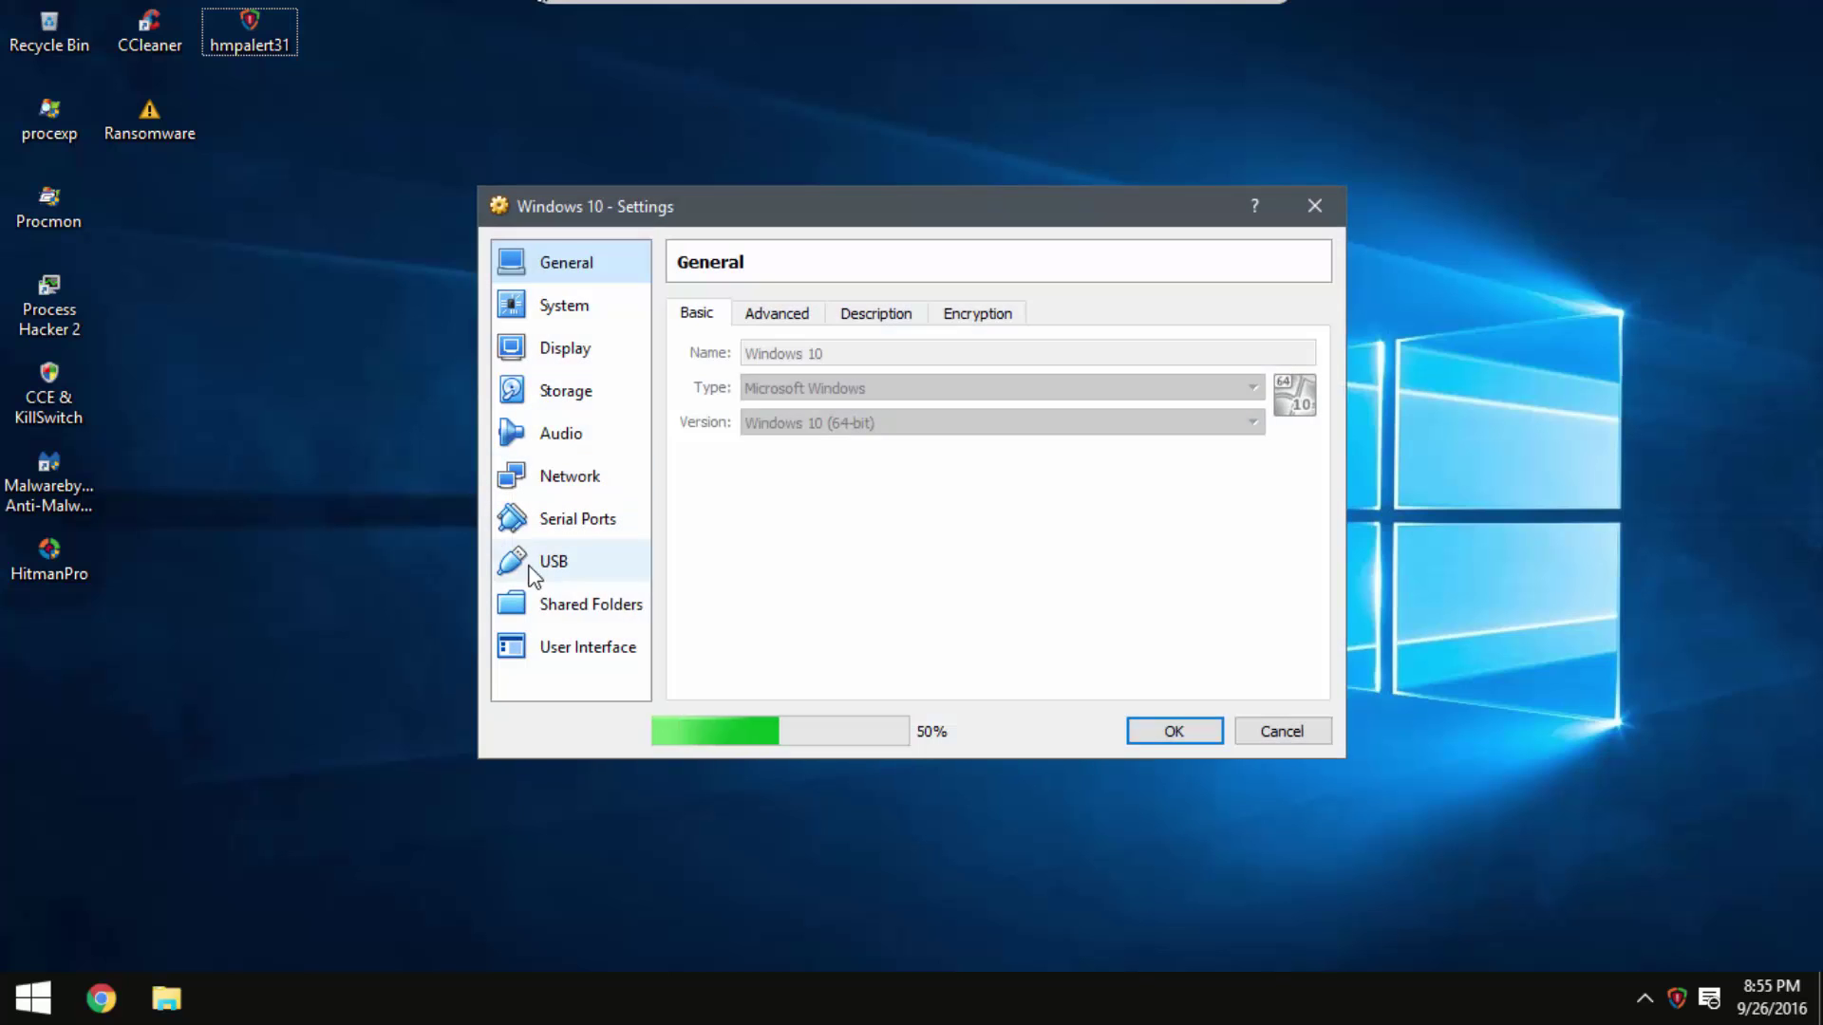
pyautogui.click(627, 601)
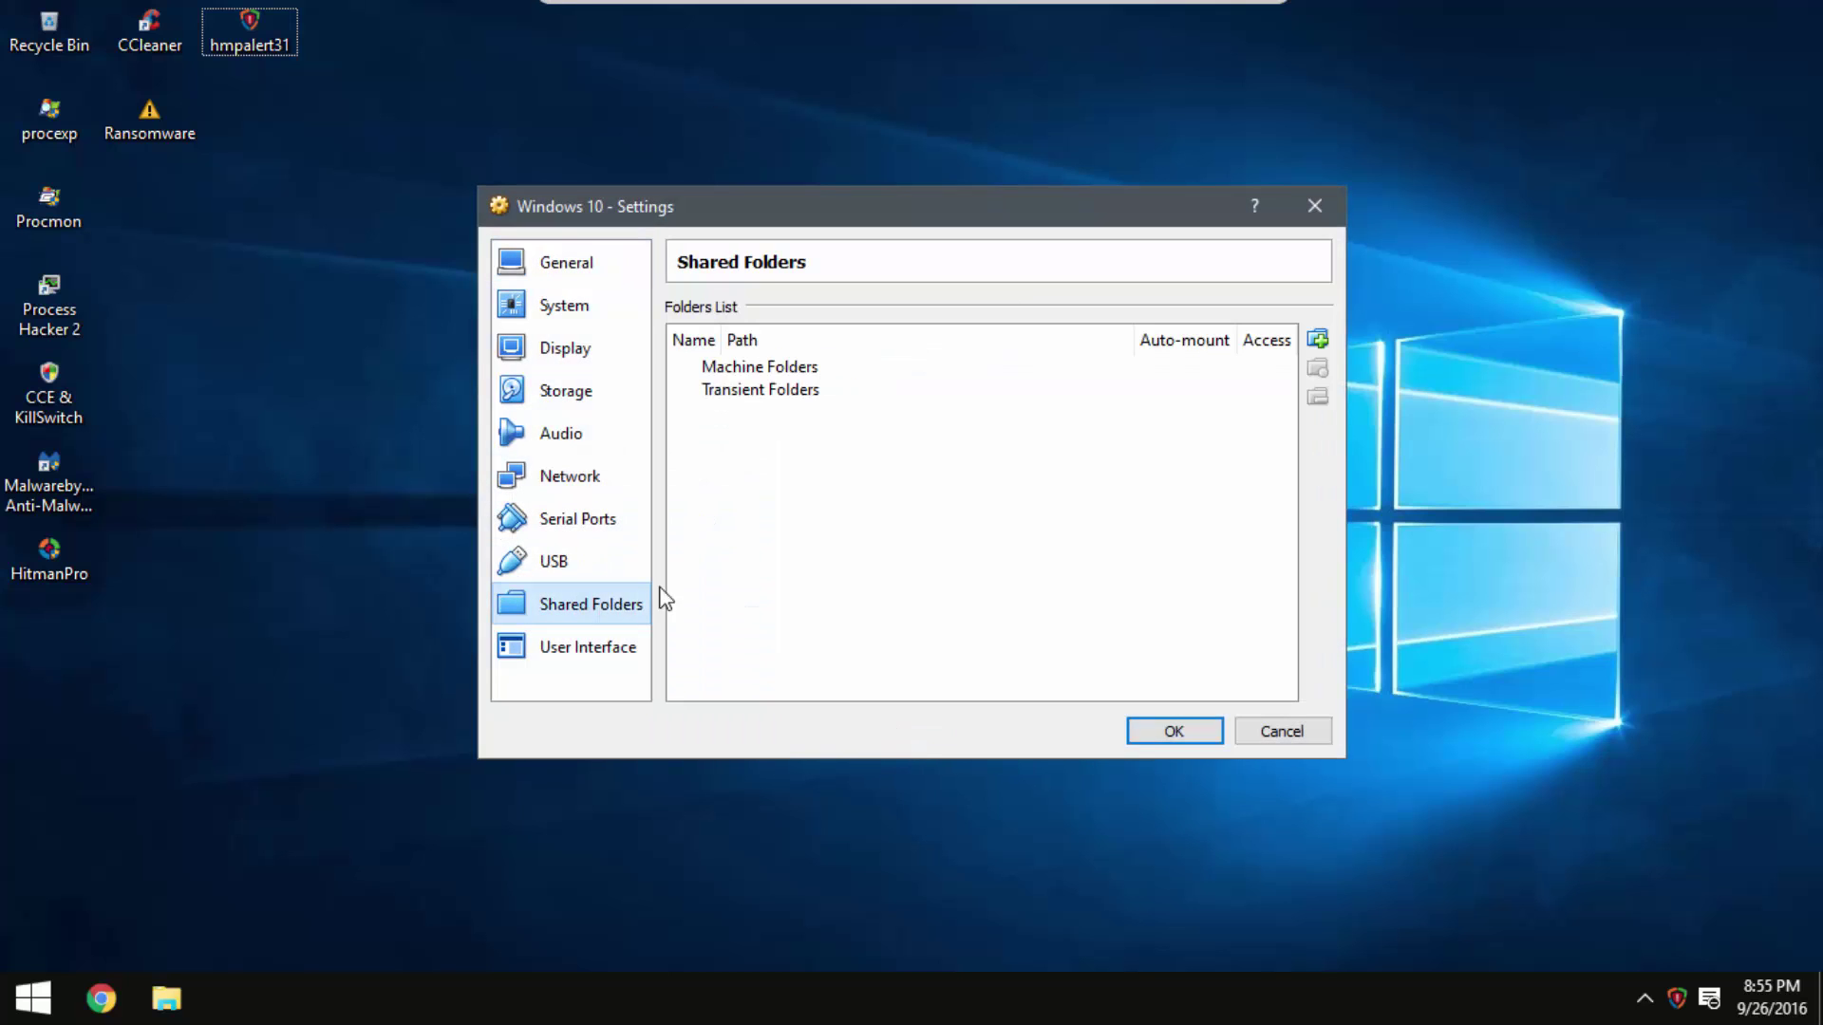
pyautogui.click(1301, 737)
pyautogui.click(167, 108)
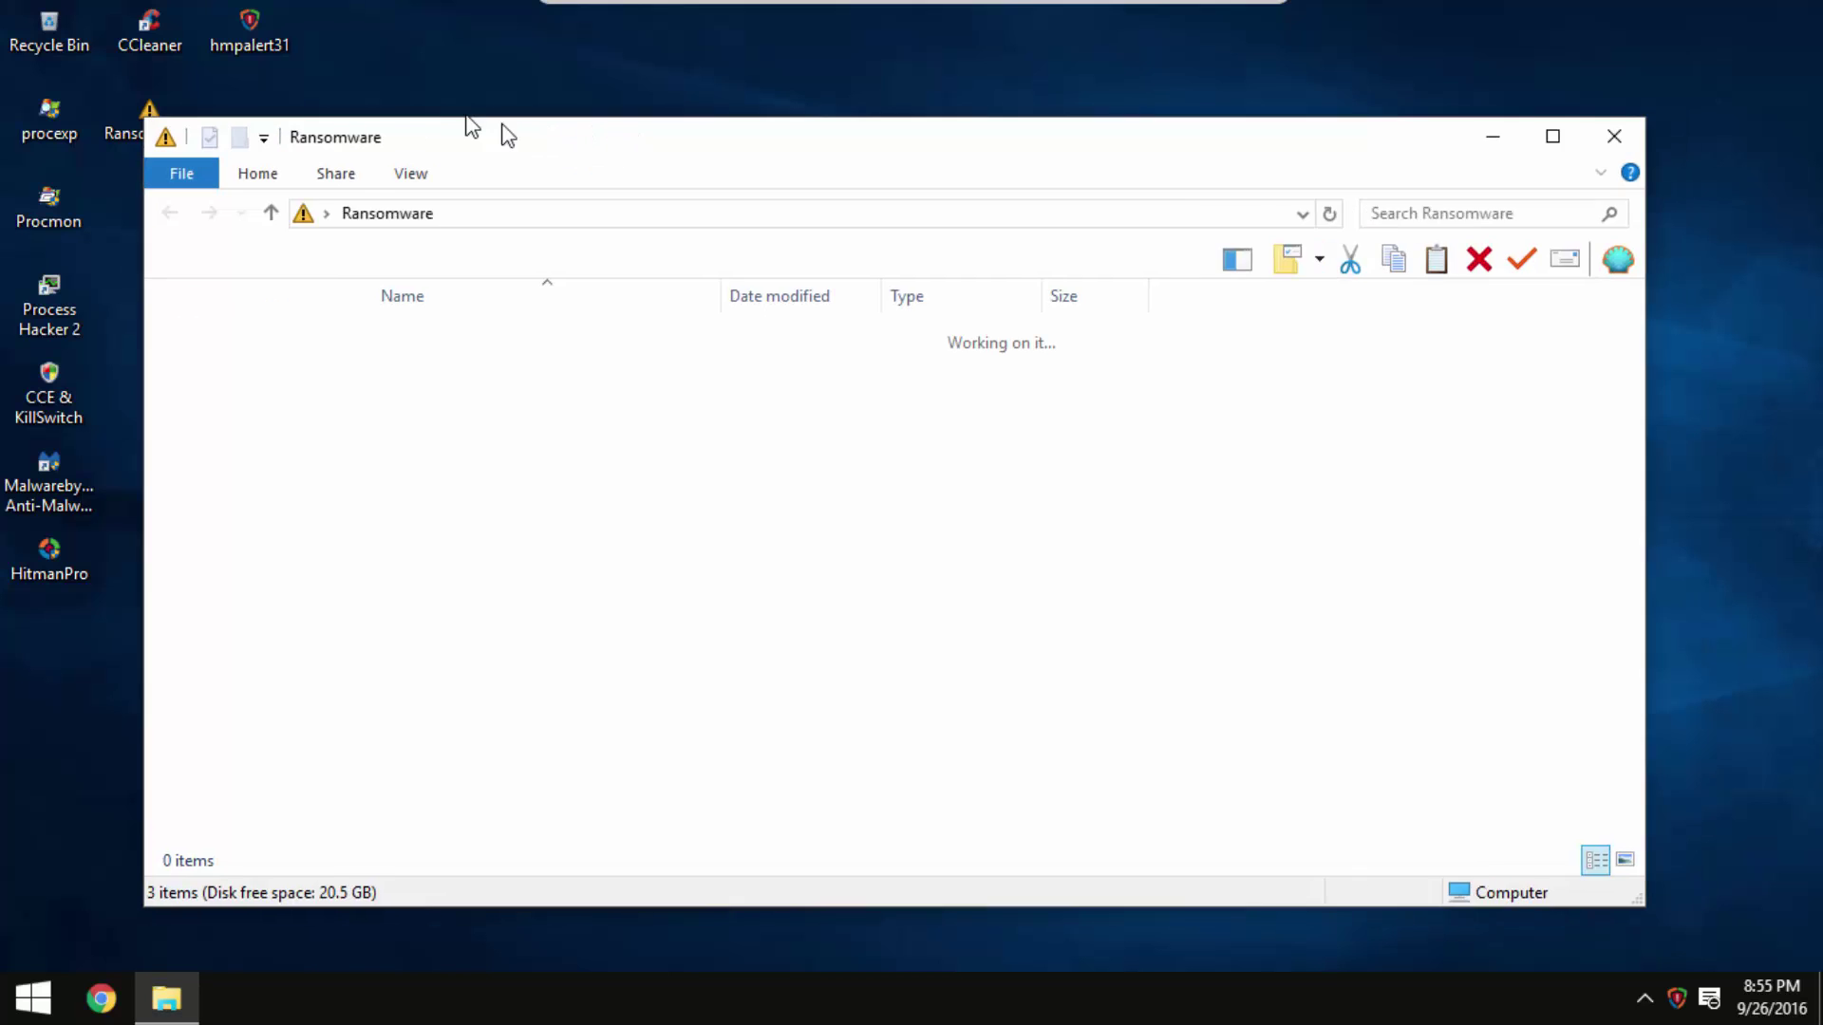
# Run the Teslacrypt sample and, after HitmanPro.Alert intercepts it, choose Scan with HitmanPro
pyautogui.moveTo(1530, 913); pyautogui.dragTo(1091, 601)
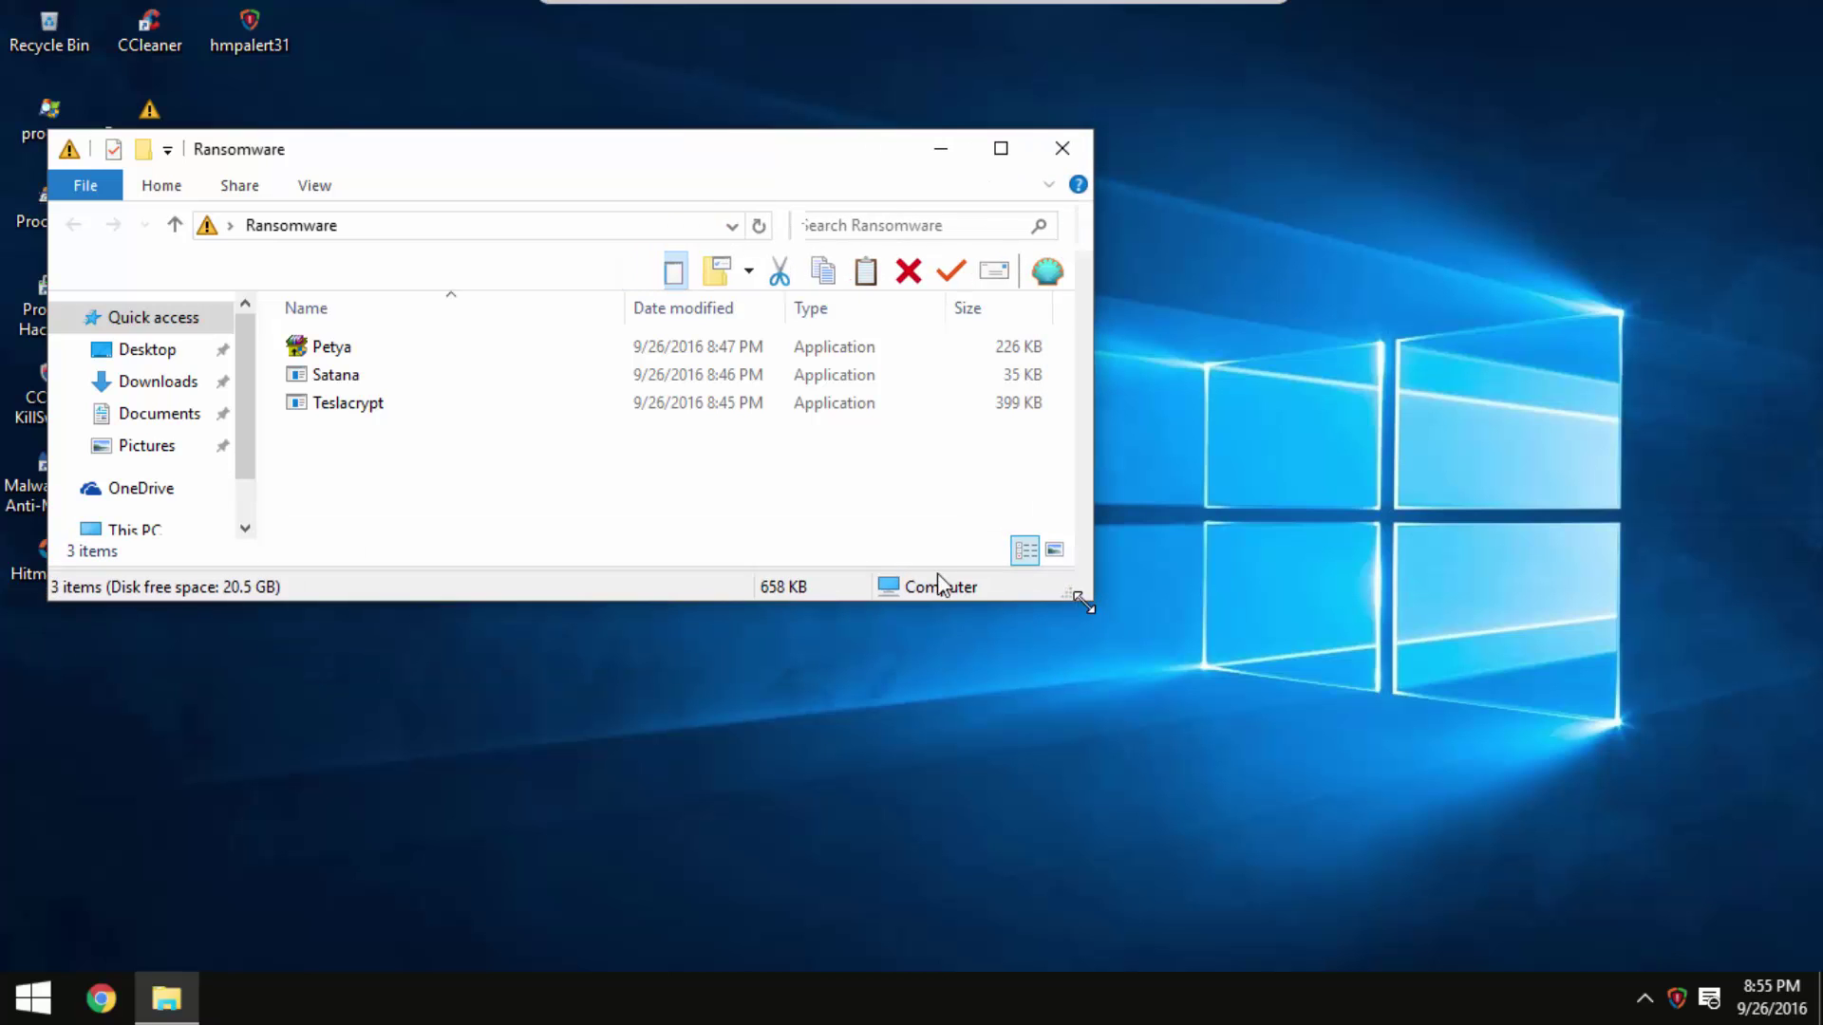
pyautogui.doubleClick(375, 409)
pyautogui.click(1003, 521)
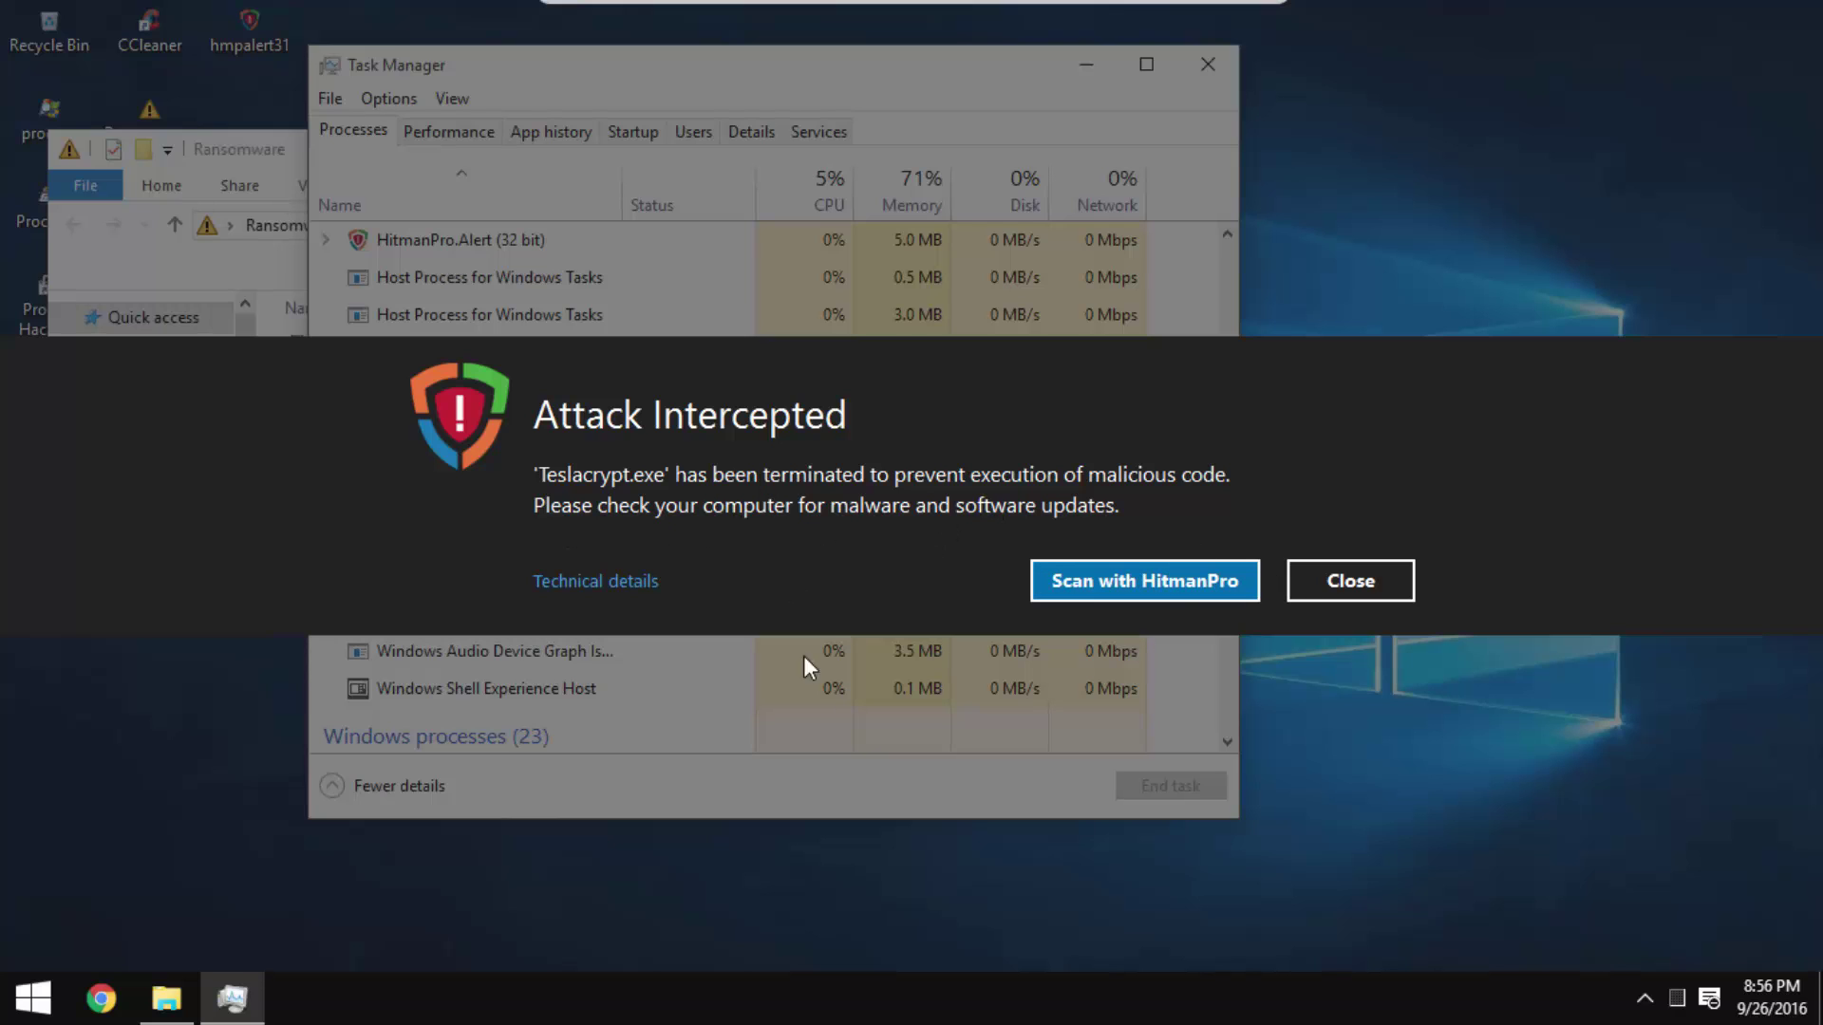
pyautogui.click(1157, 574)
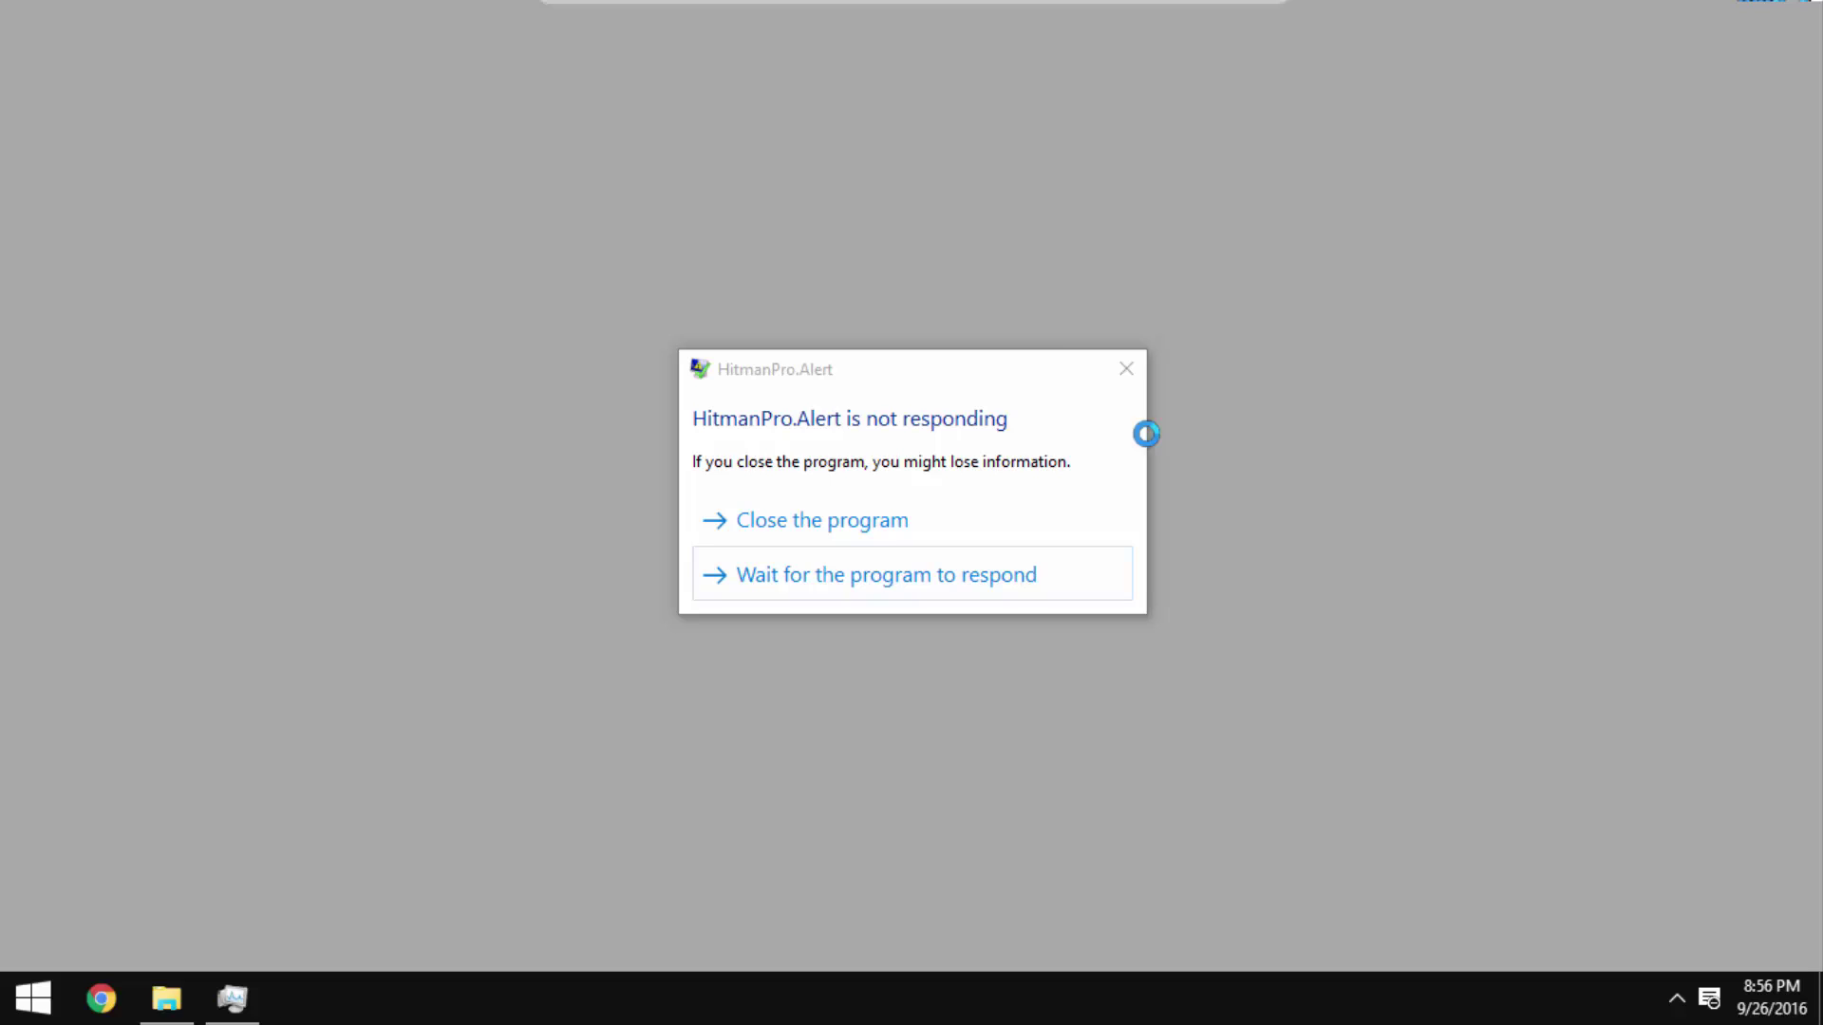
# Close the unresponsive HitmanPro.Alert program and end its hung process in Task Manager
pyautogui.click(1130, 369)
pyautogui.click(931, 551)
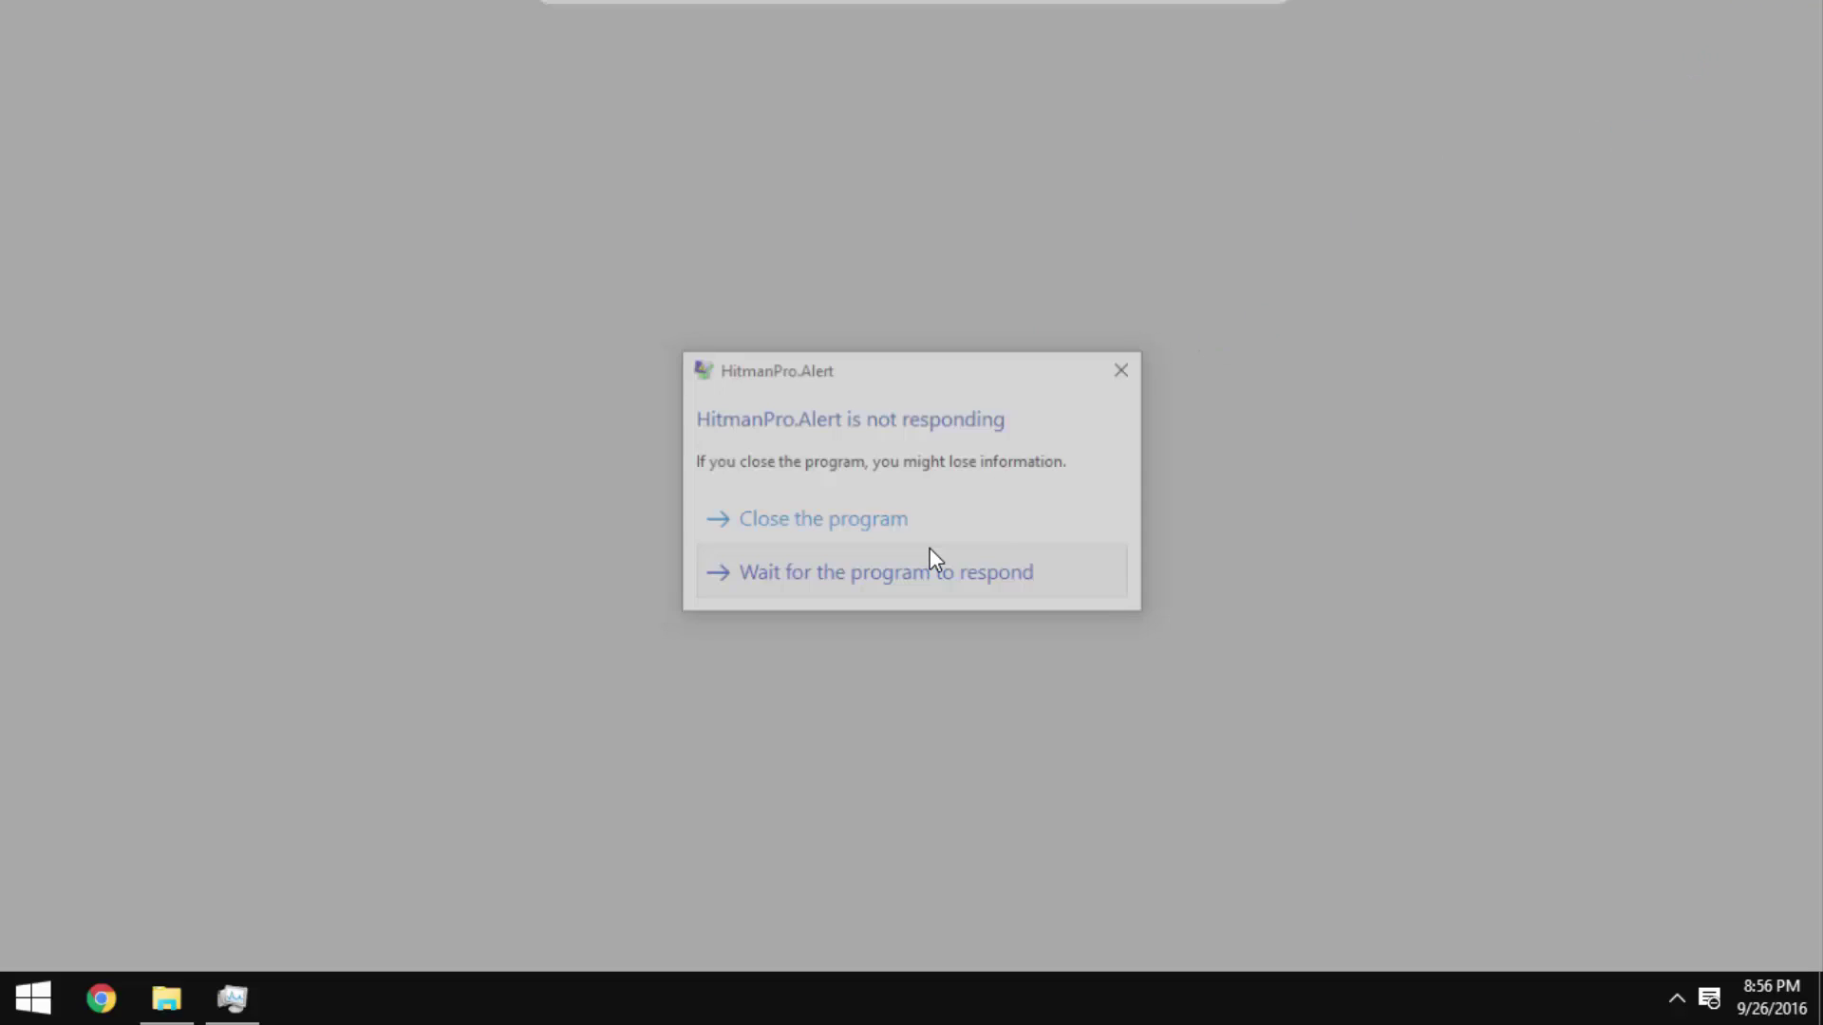
pyautogui.click(877, 543)
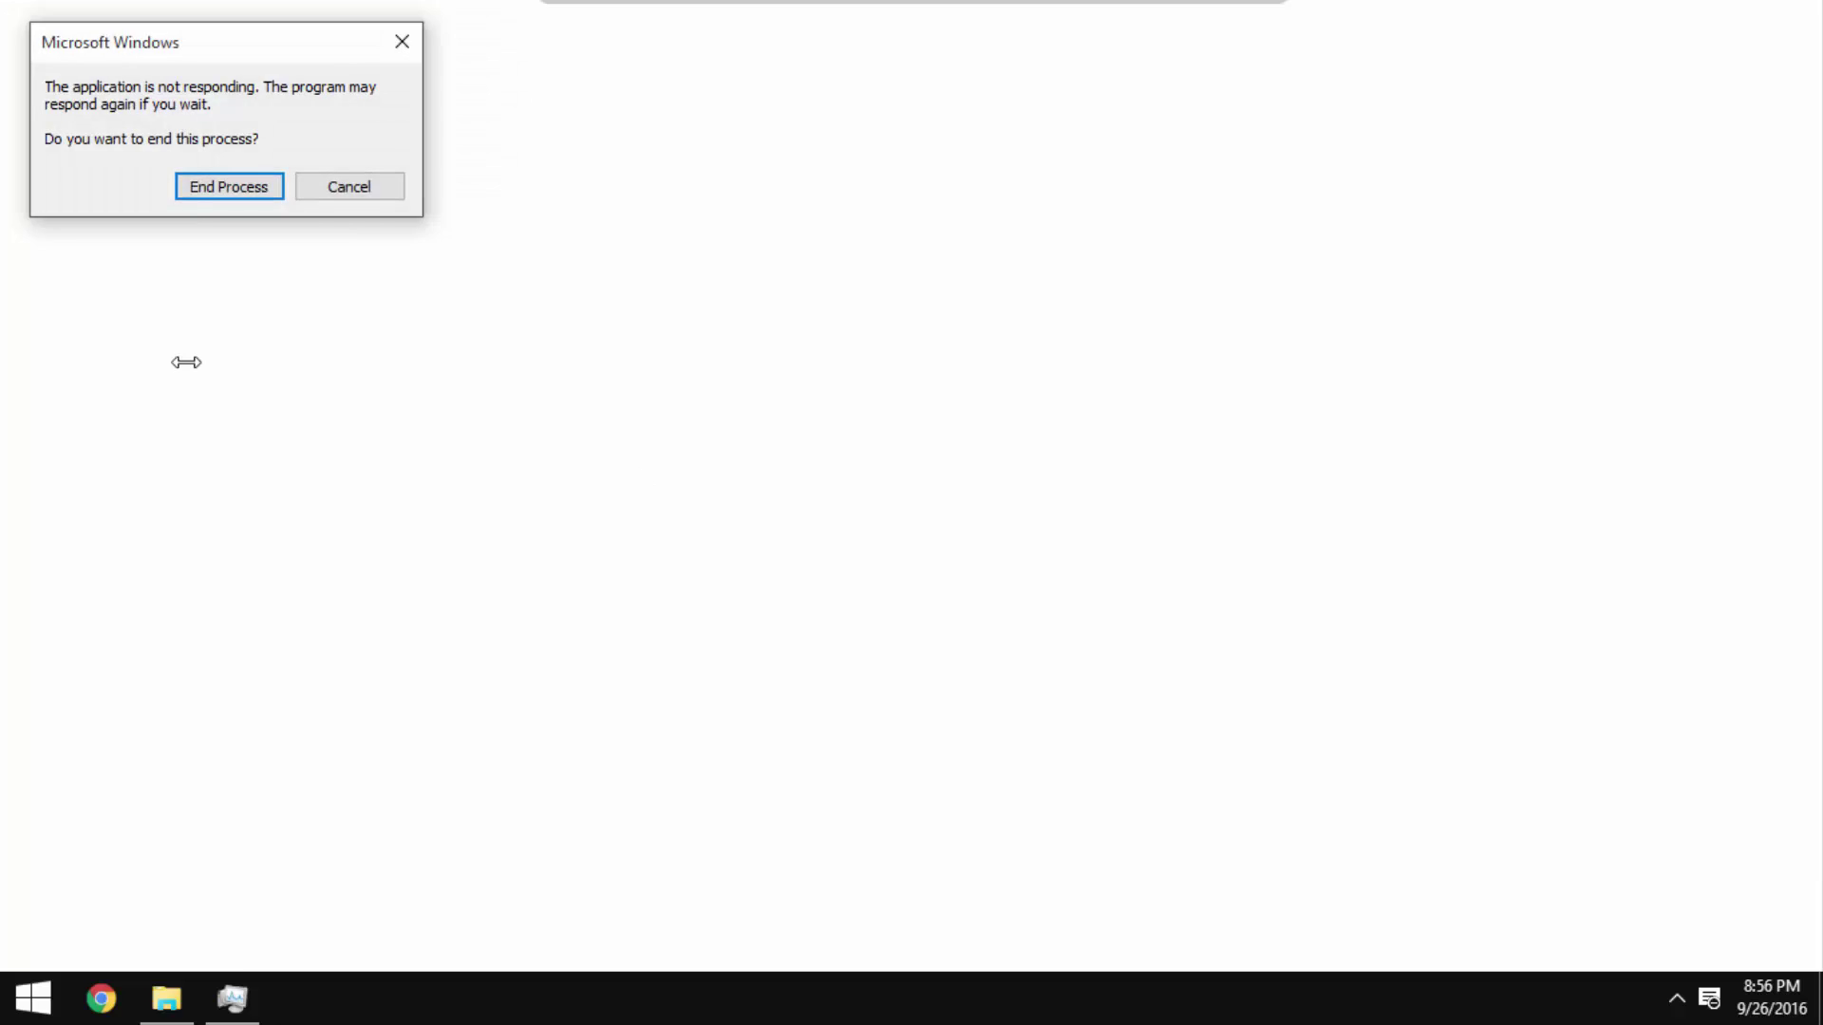
pyautogui.click(1676, 998)
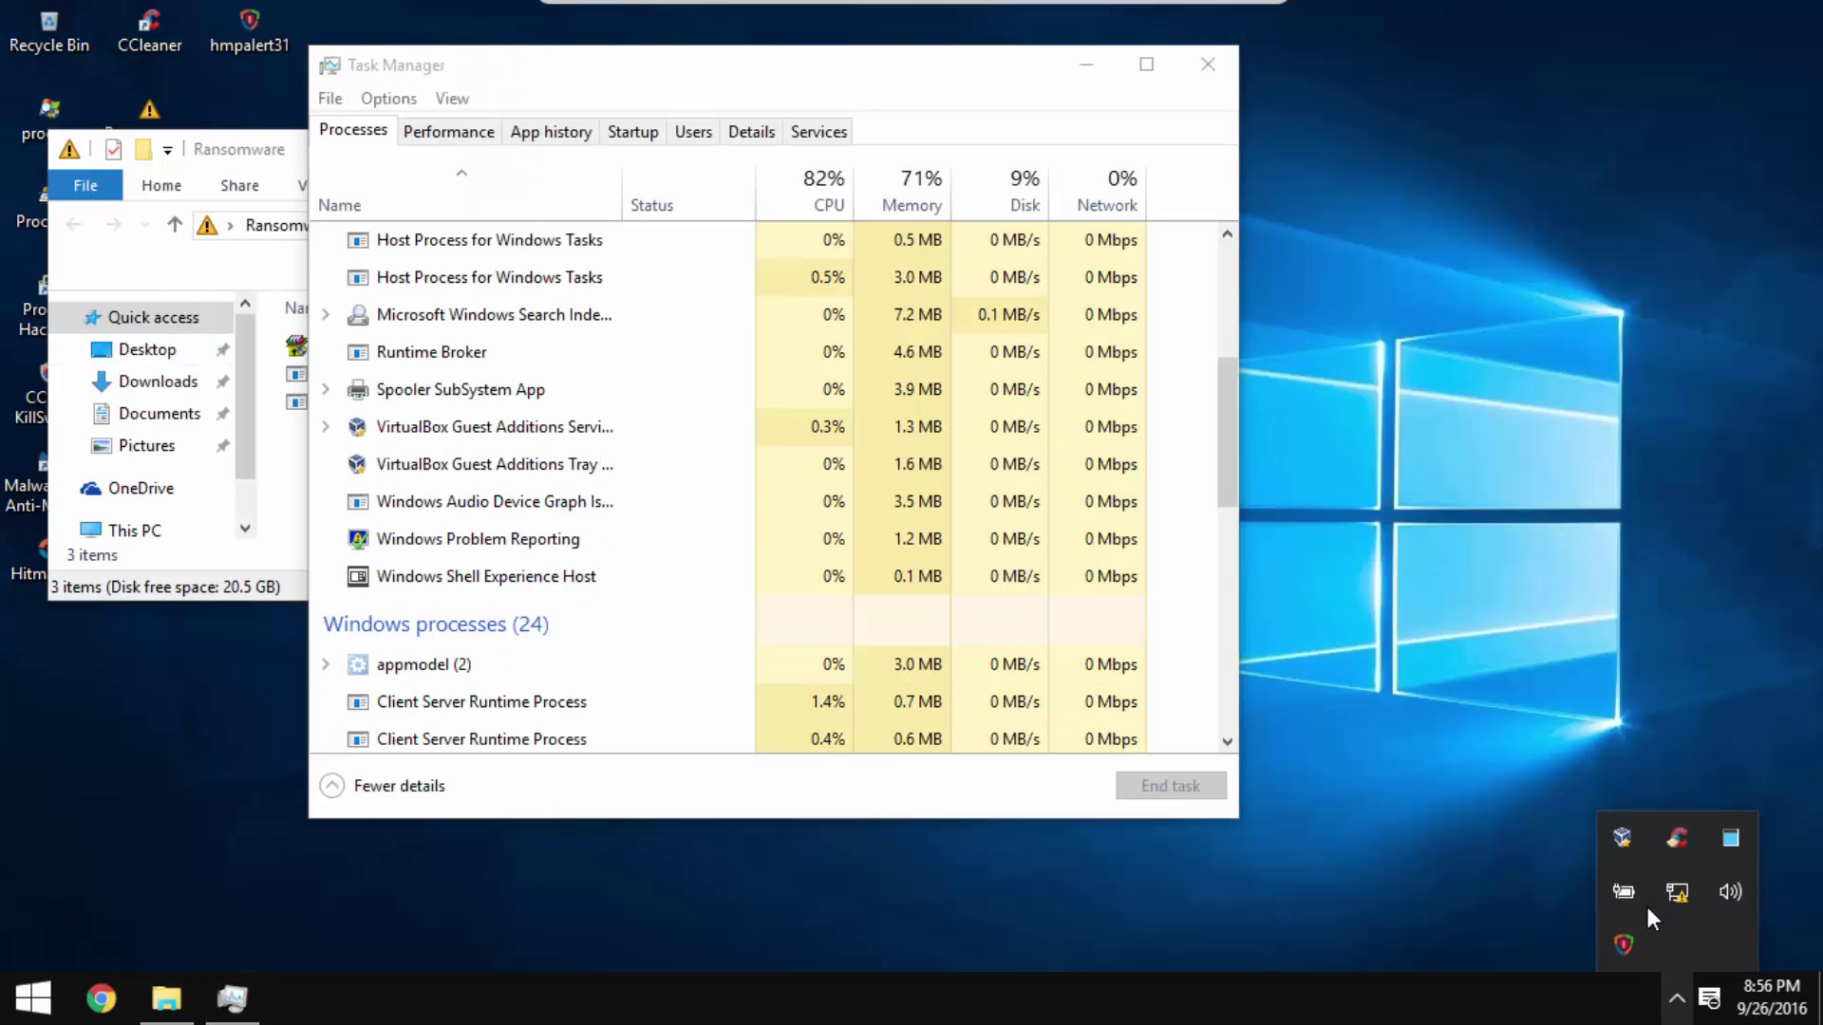
pyautogui.click(842, 372)
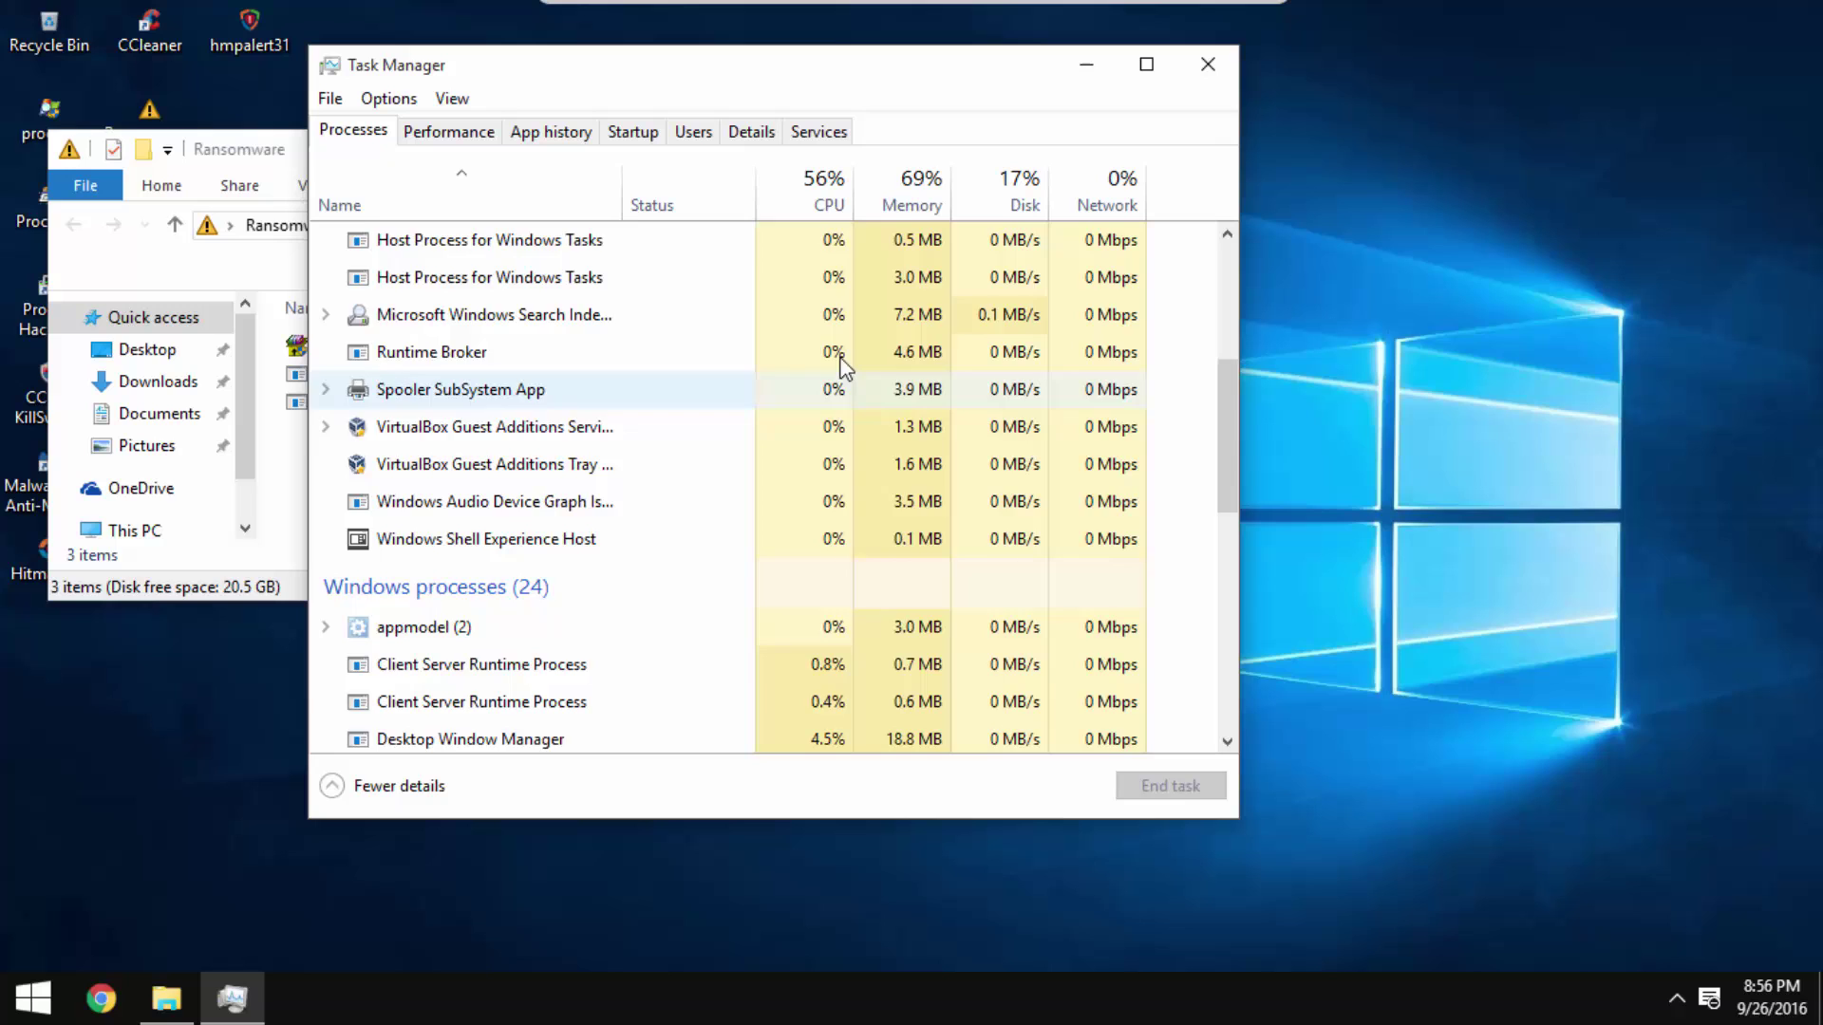
pyautogui.scroll(5, 854, 361)
# Close Task Manager, delete Teslacrypt from the Ransomware folder, and launch Satana
pyautogui.click(1207, 64)
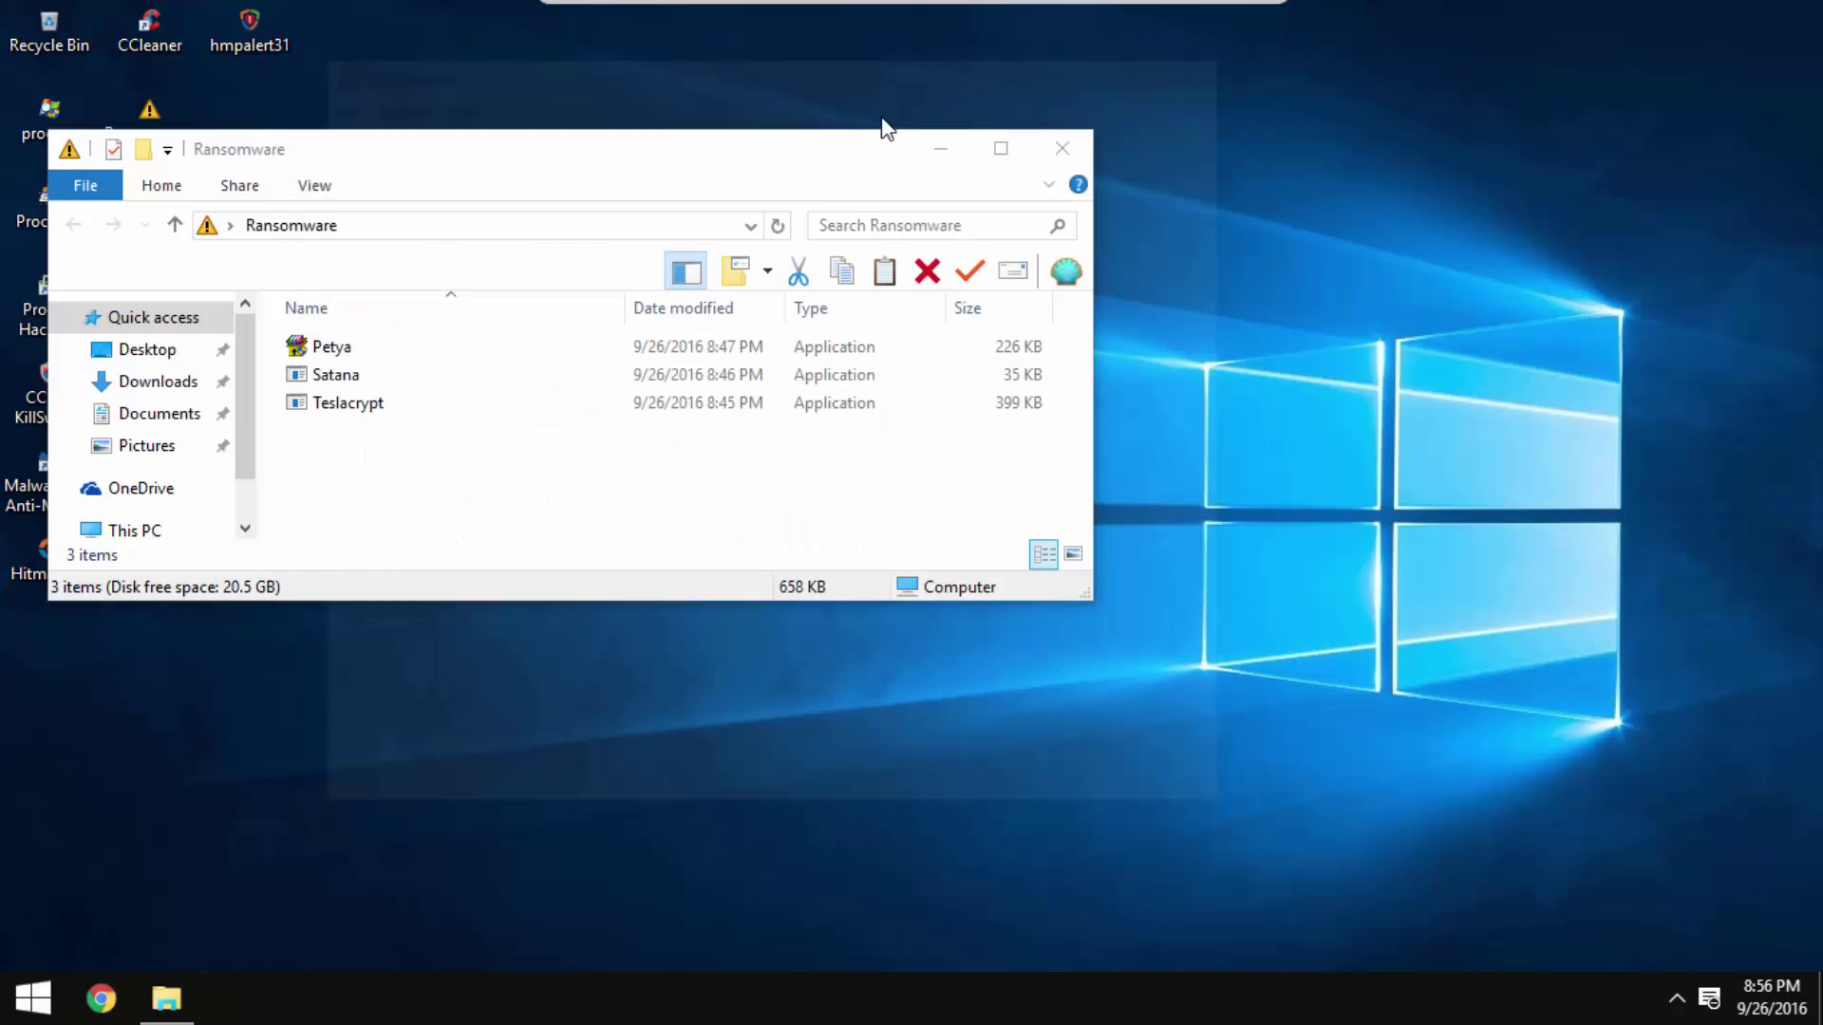
pyautogui.moveTo(773, 160); pyautogui.dragTo(1103, 159)
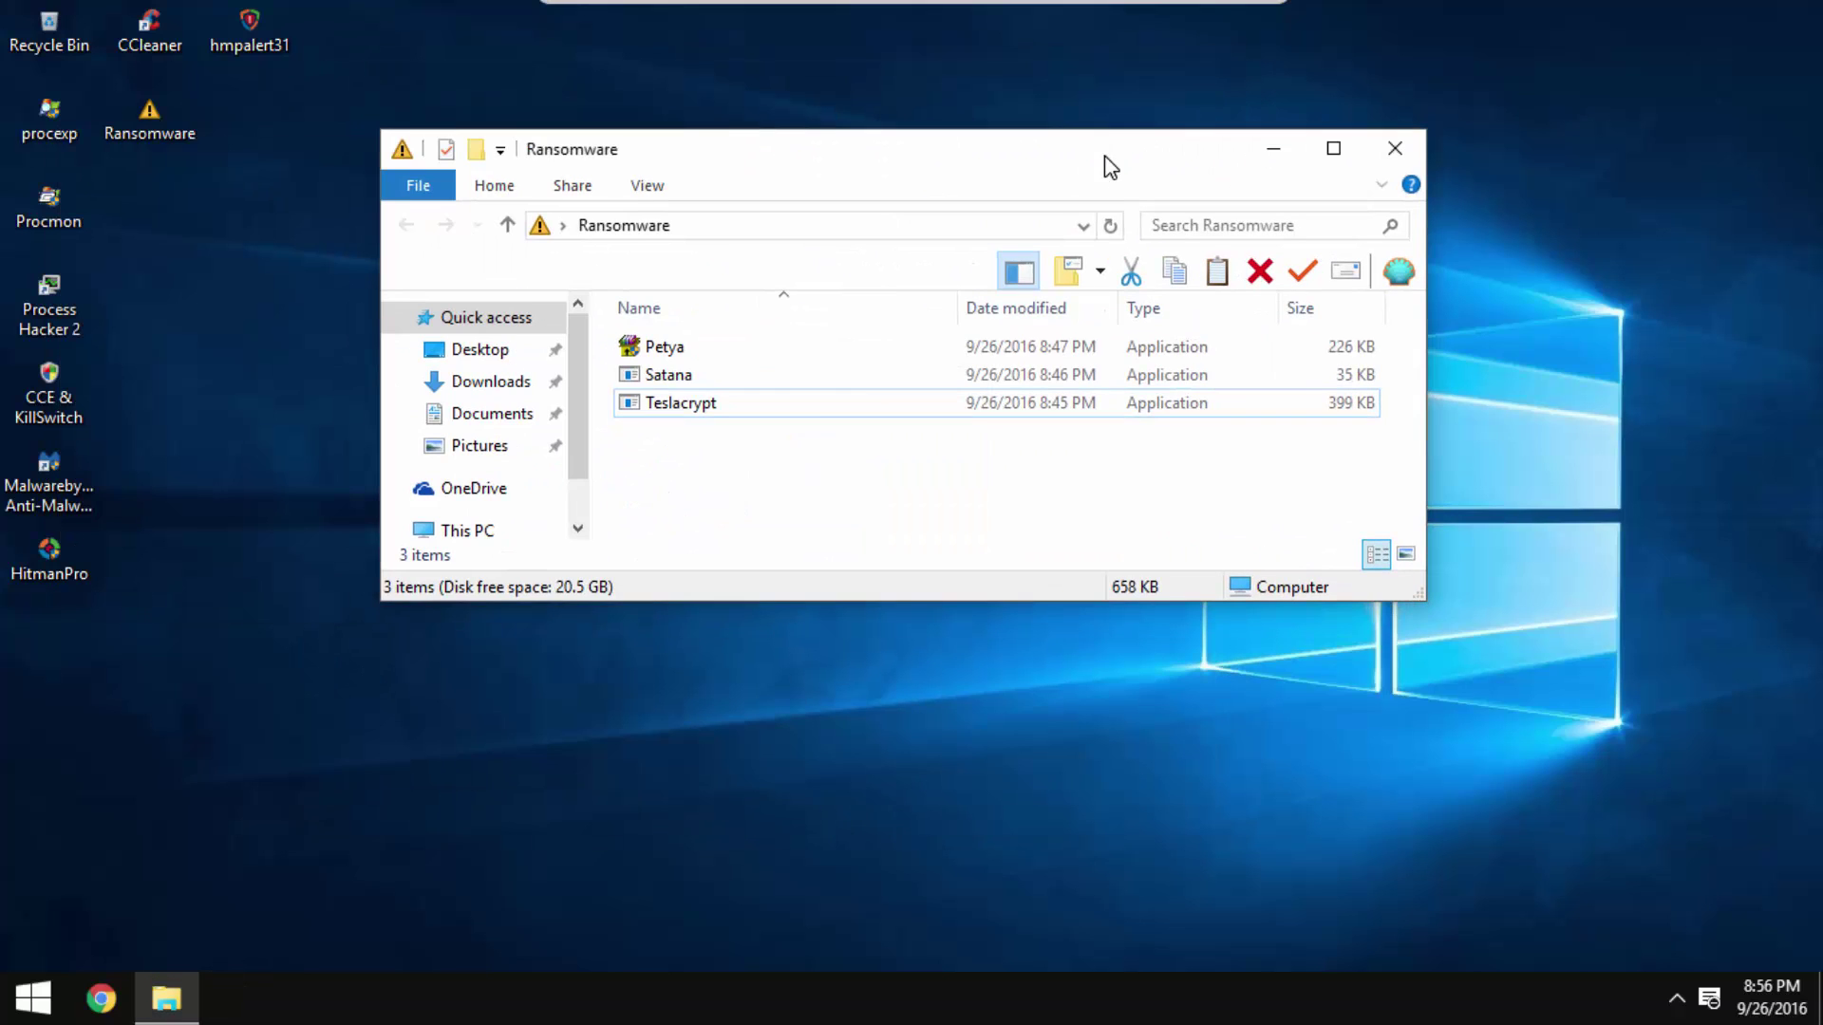
pyautogui.click(807, 405)
pyautogui.press('Delete')
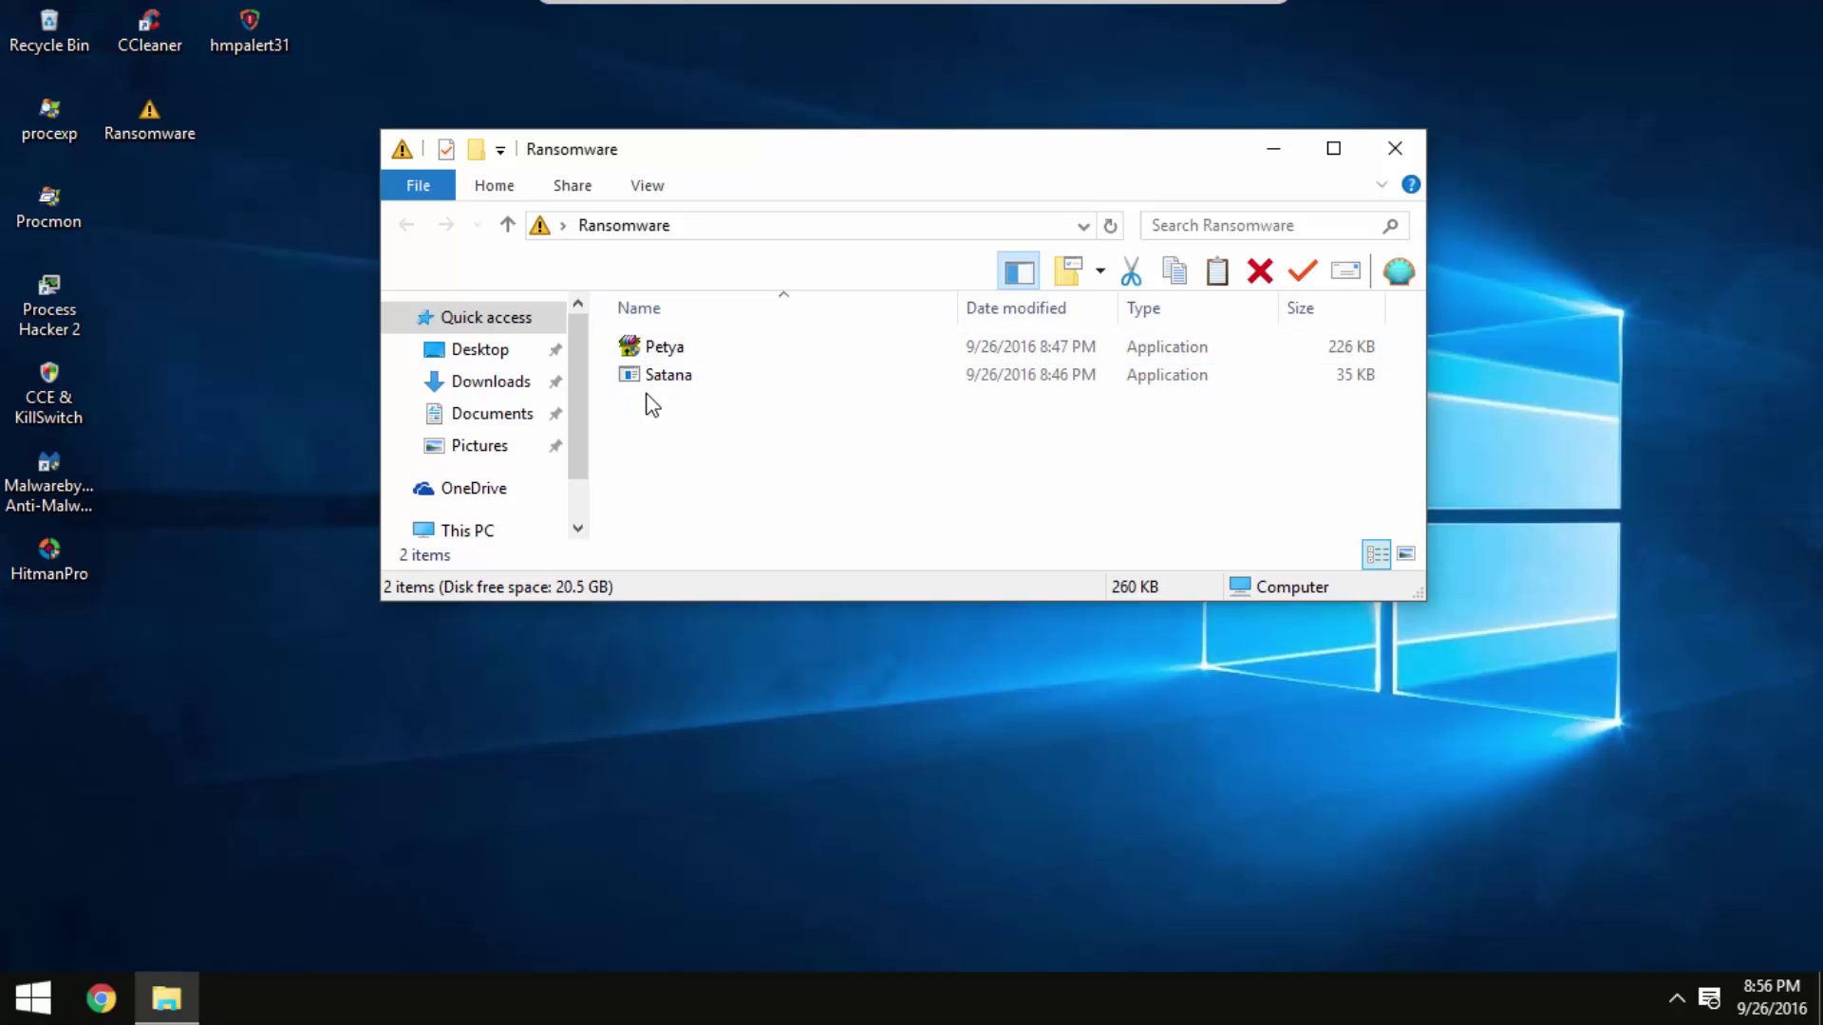
pyautogui.doubleClick(646, 376)
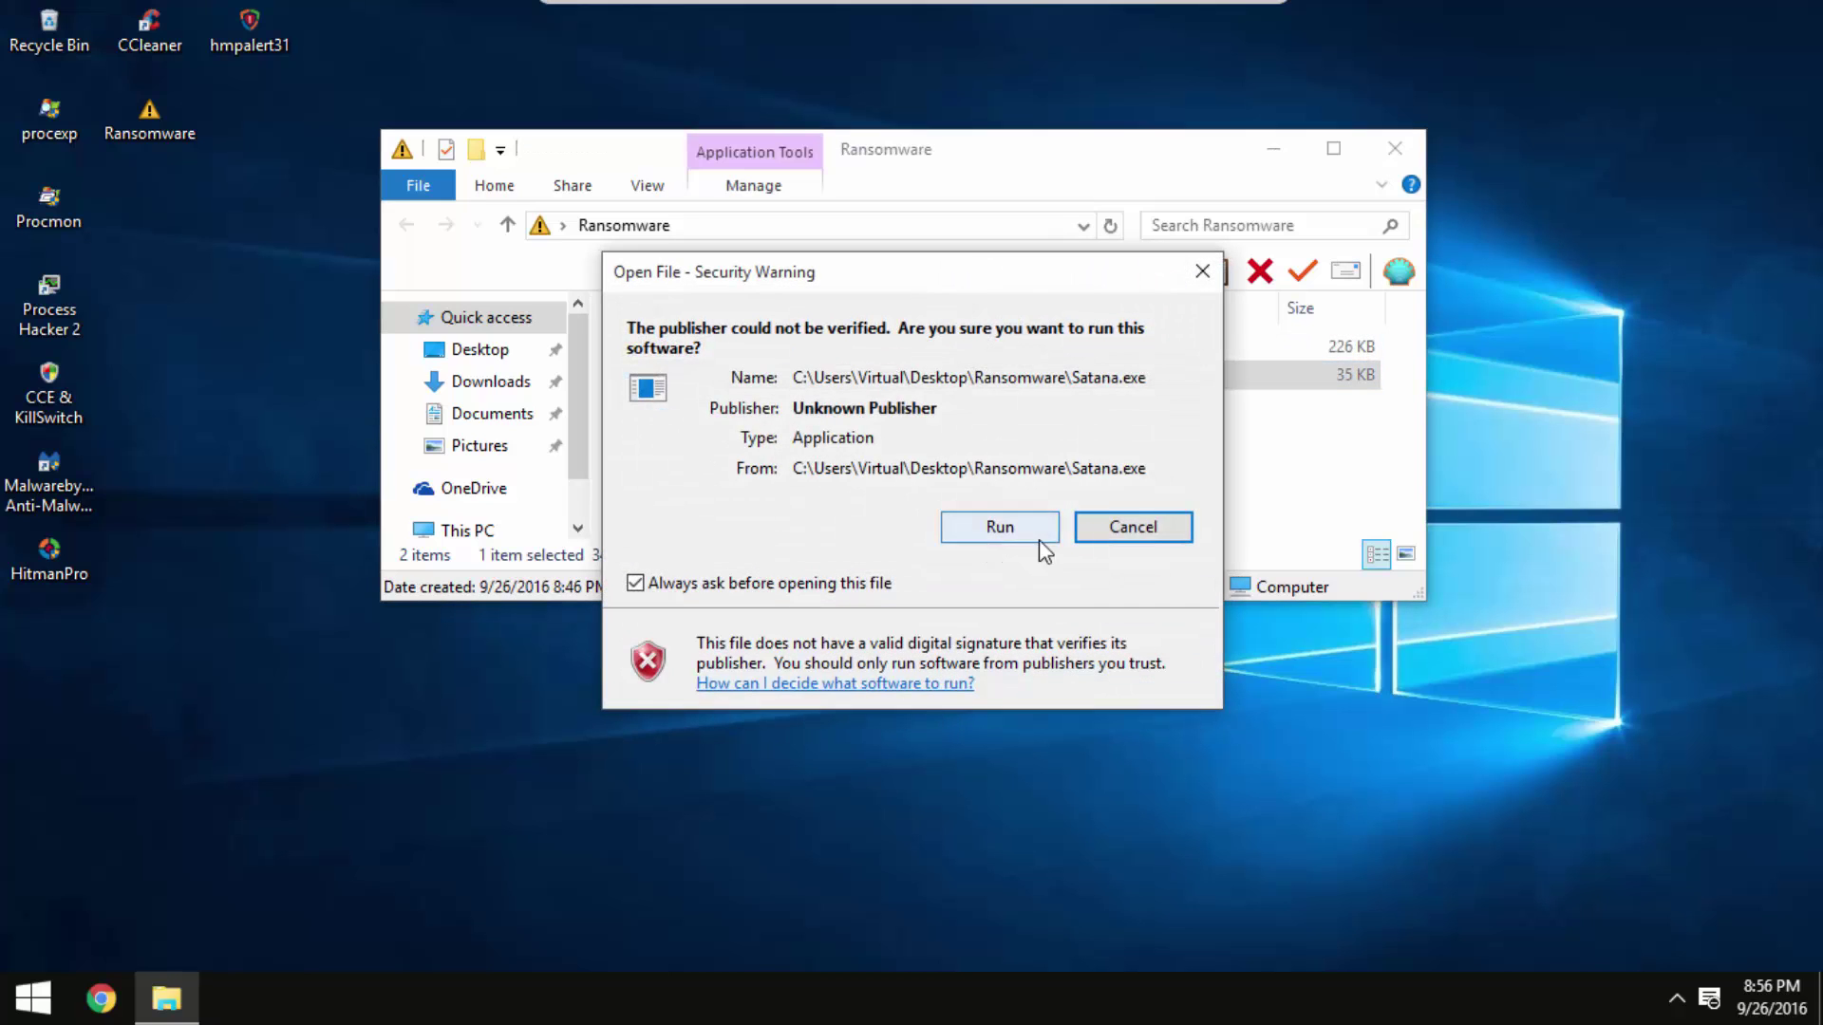
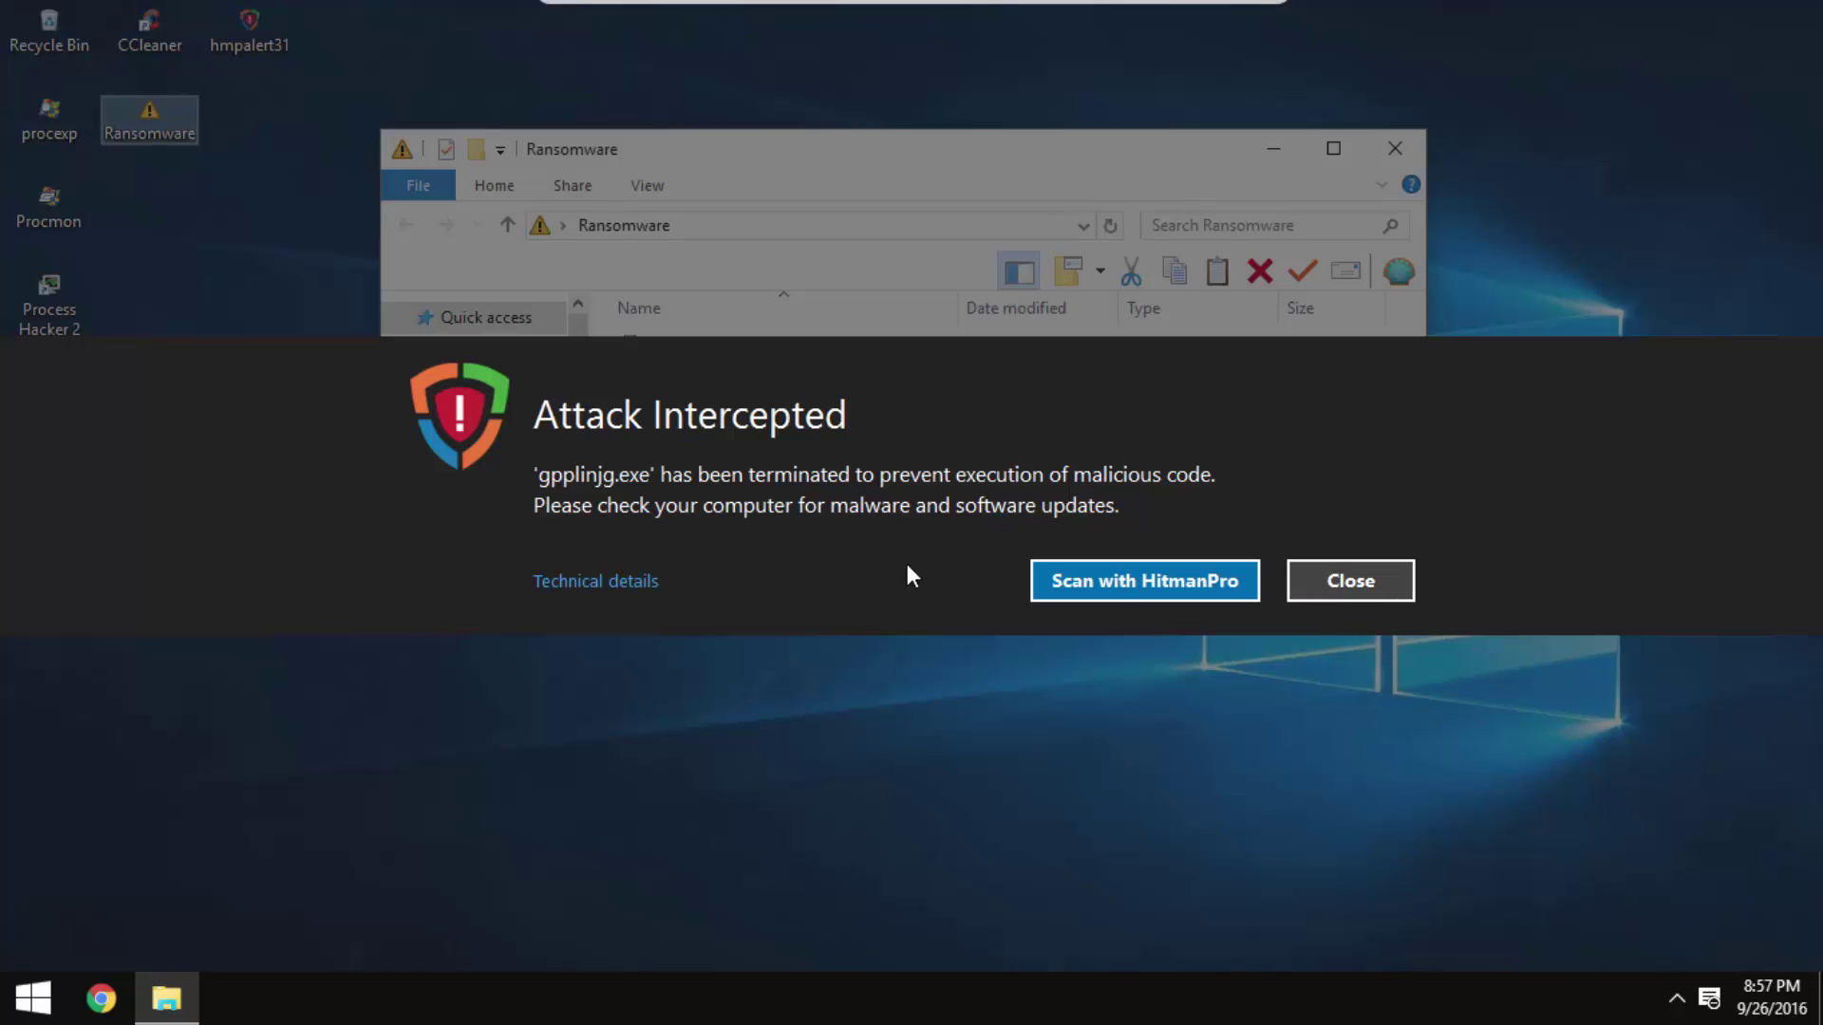
# Close the Attack Intercepted alert reporting that gpplinjg.exe was terminated
pyautogui.click(1315, 587)
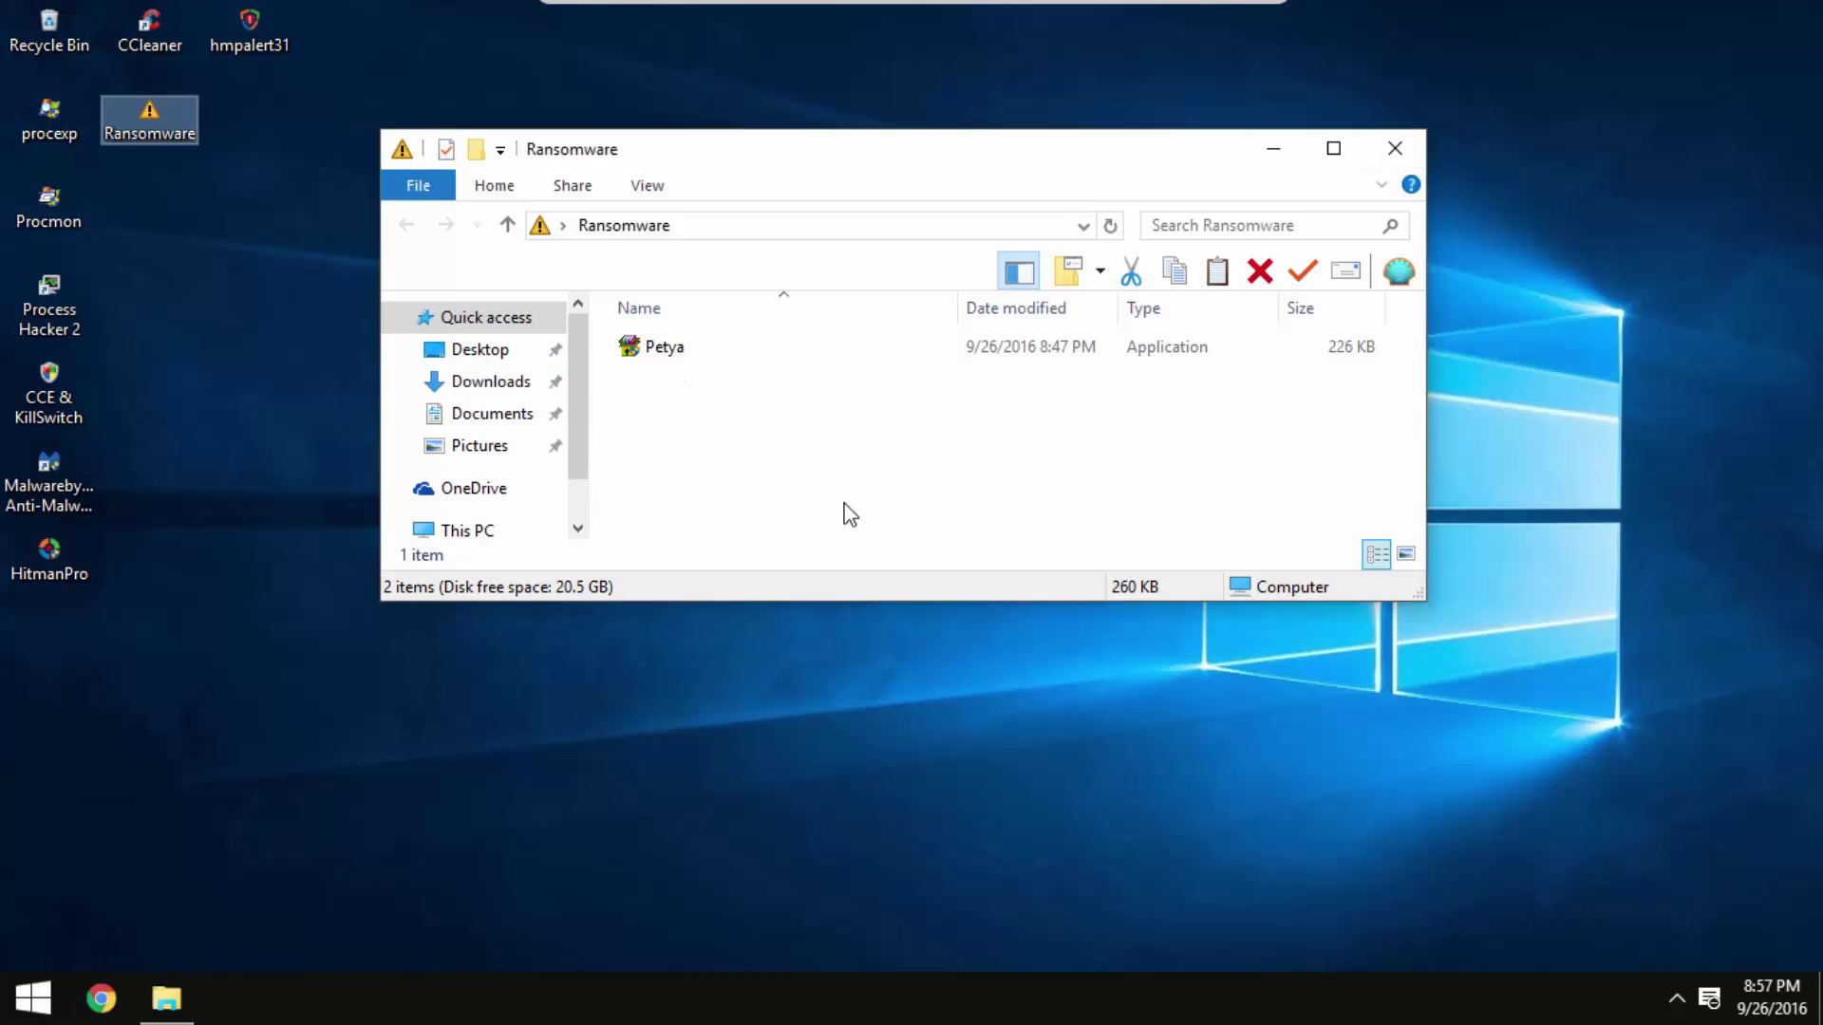
# Run Petya.exe, the last sample left in the Ransomware folder
pyautogui.moveTo(812, 439); pyautogui.dragTo(707, 556)
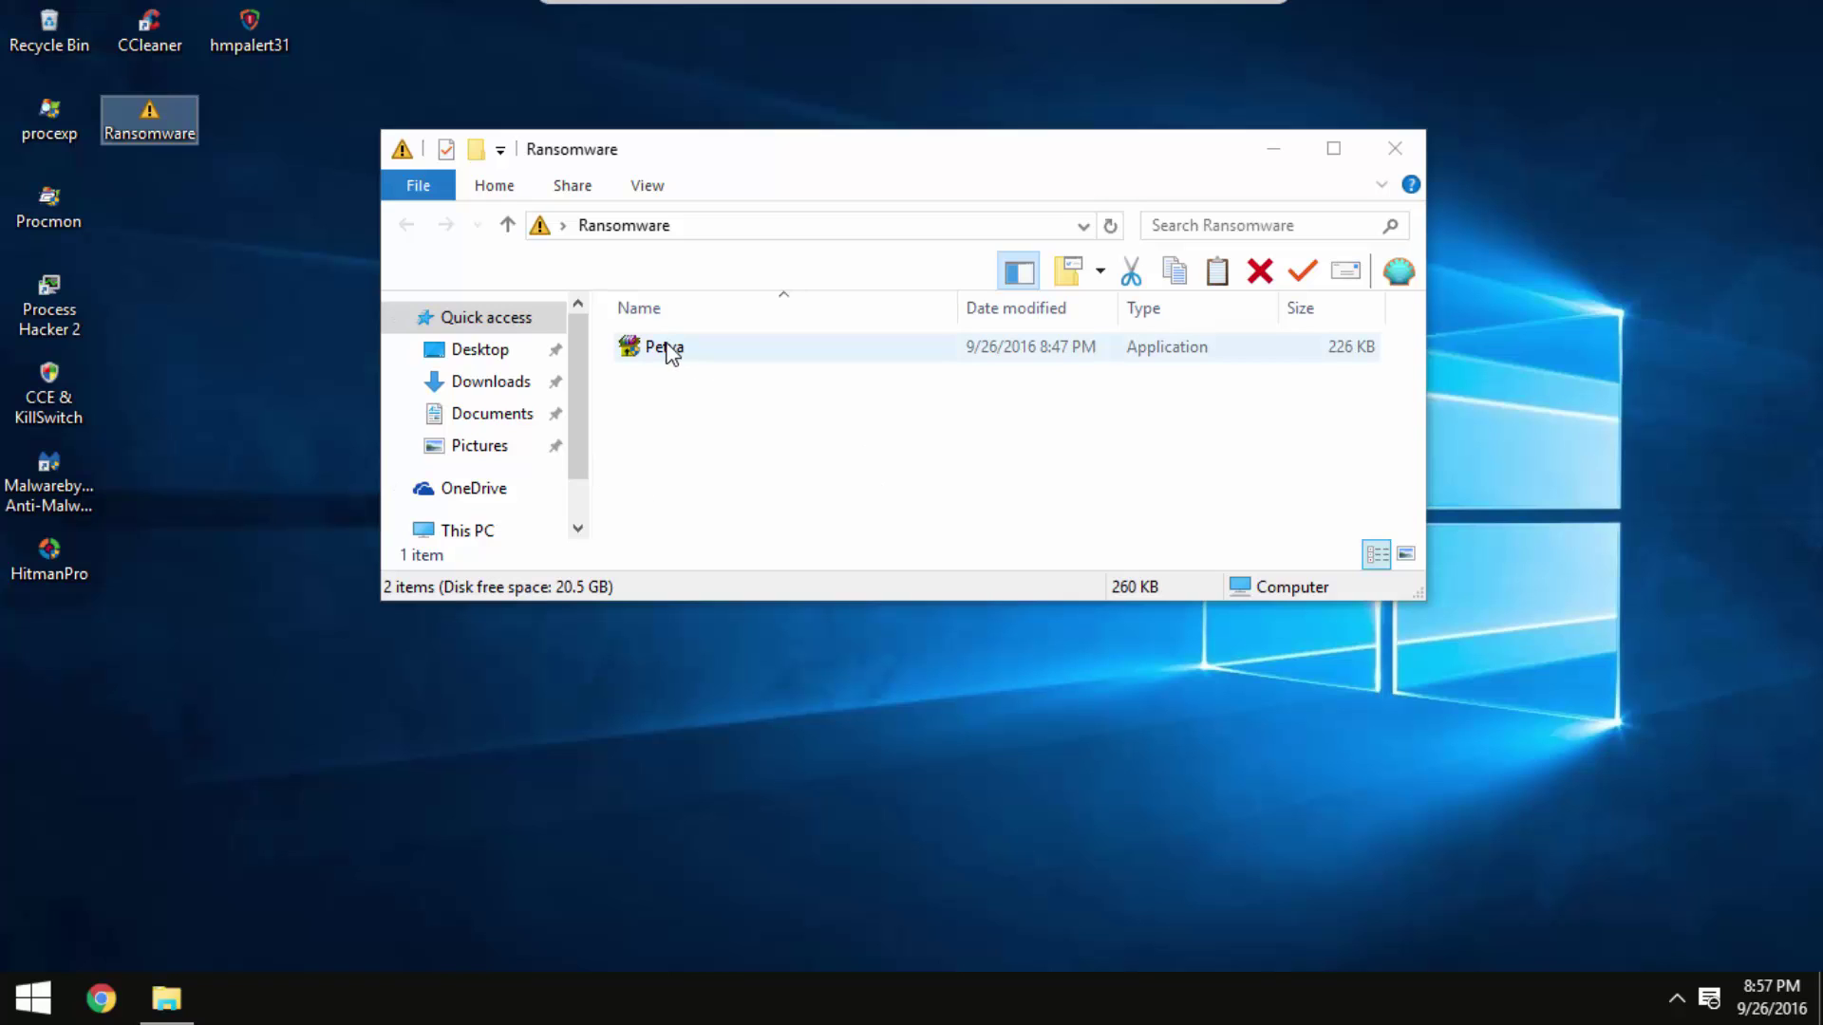
pyautogui.click(669, 350)
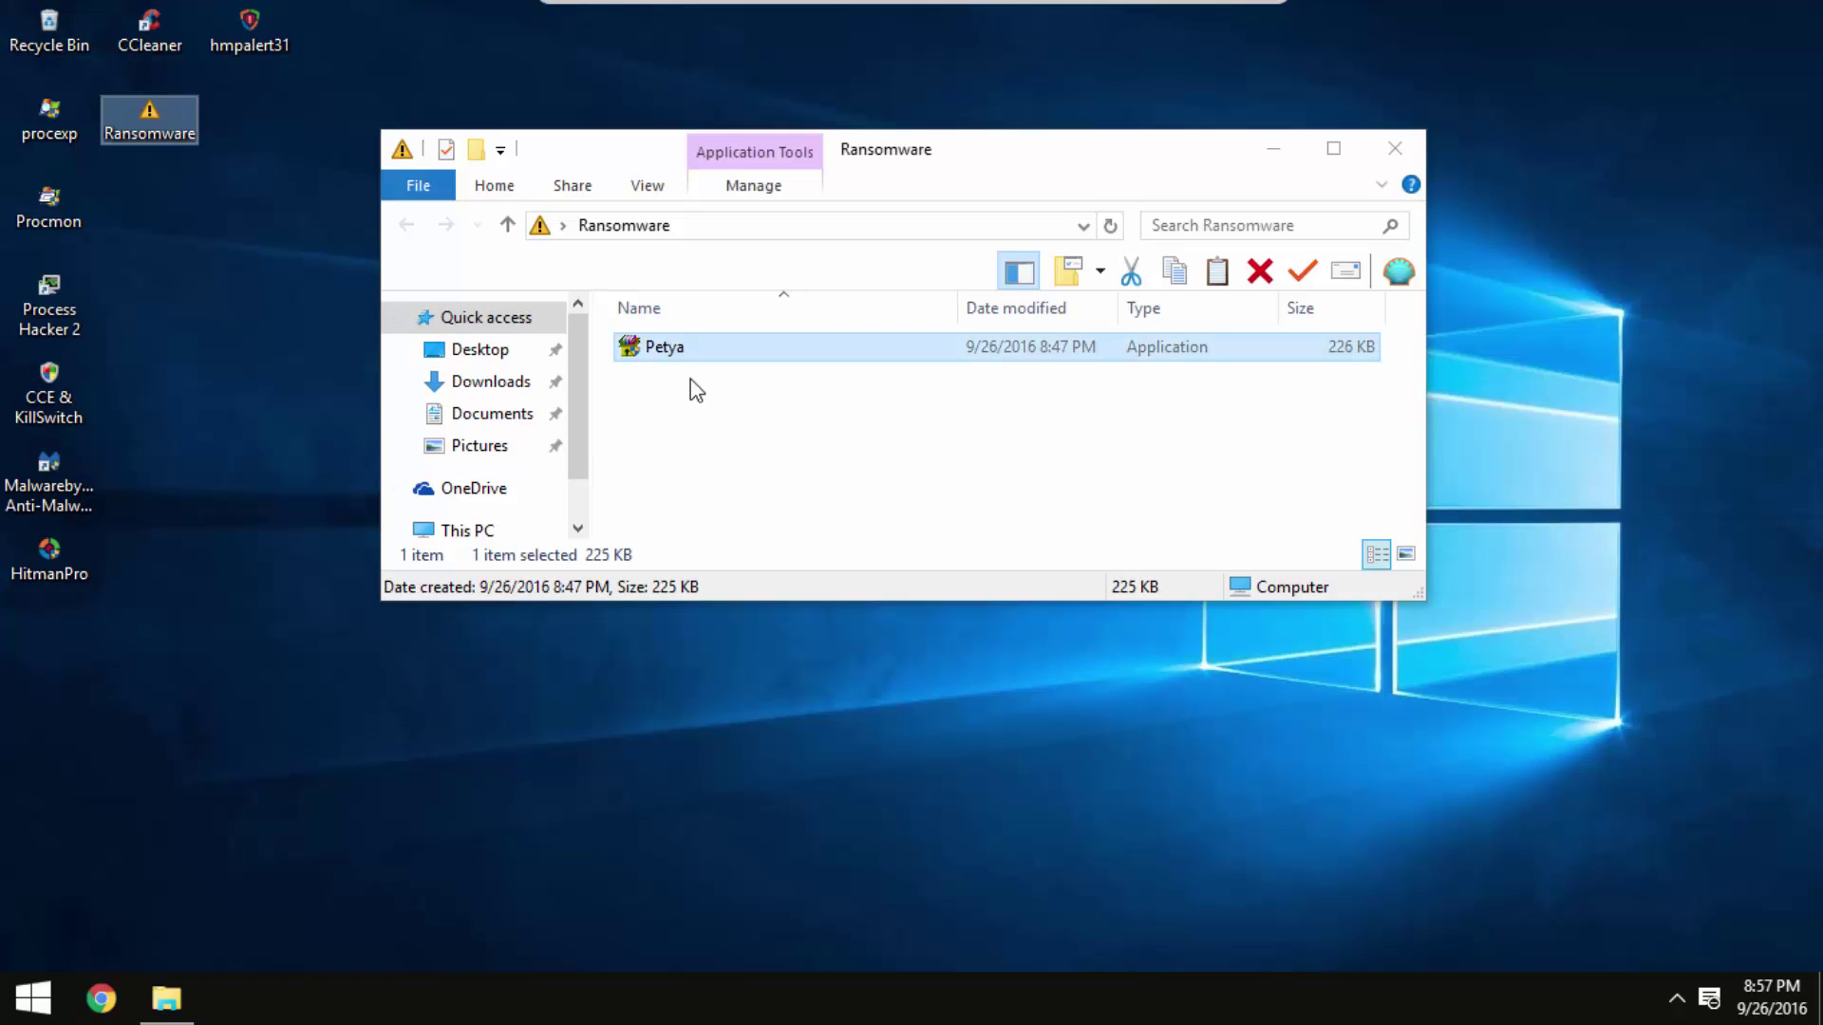
pyautogui.press('Return')
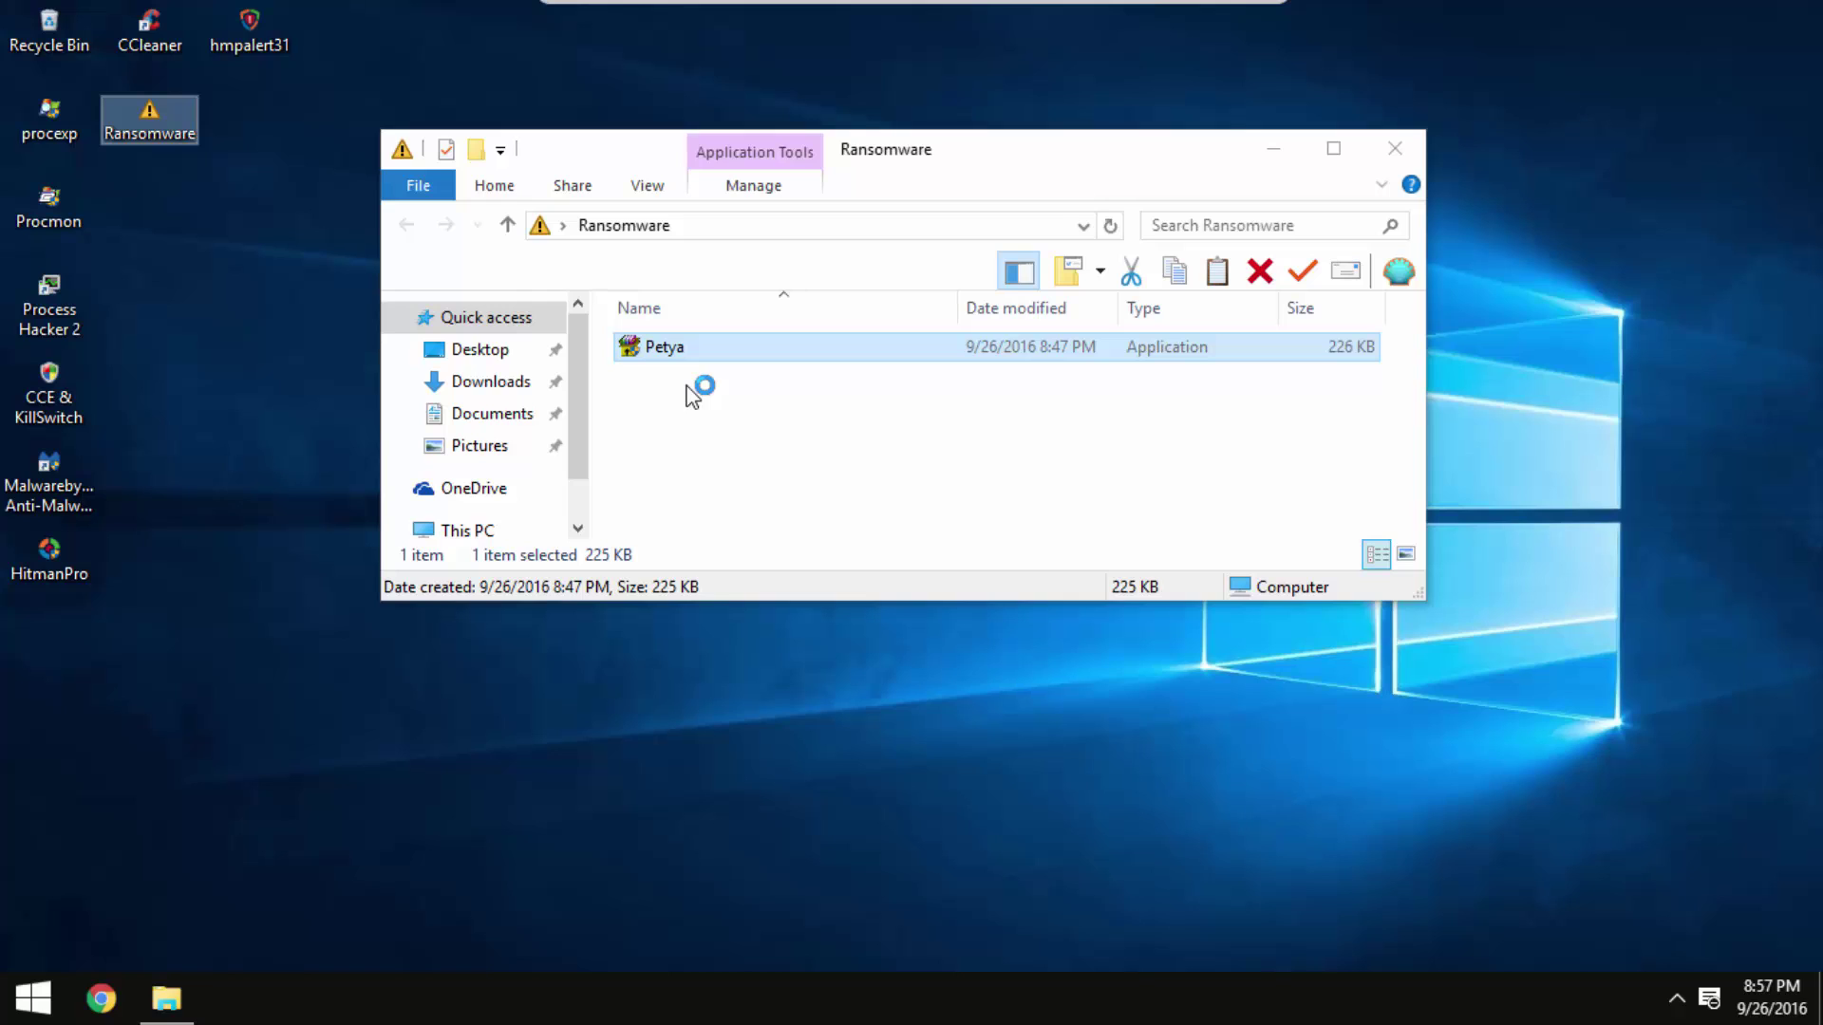
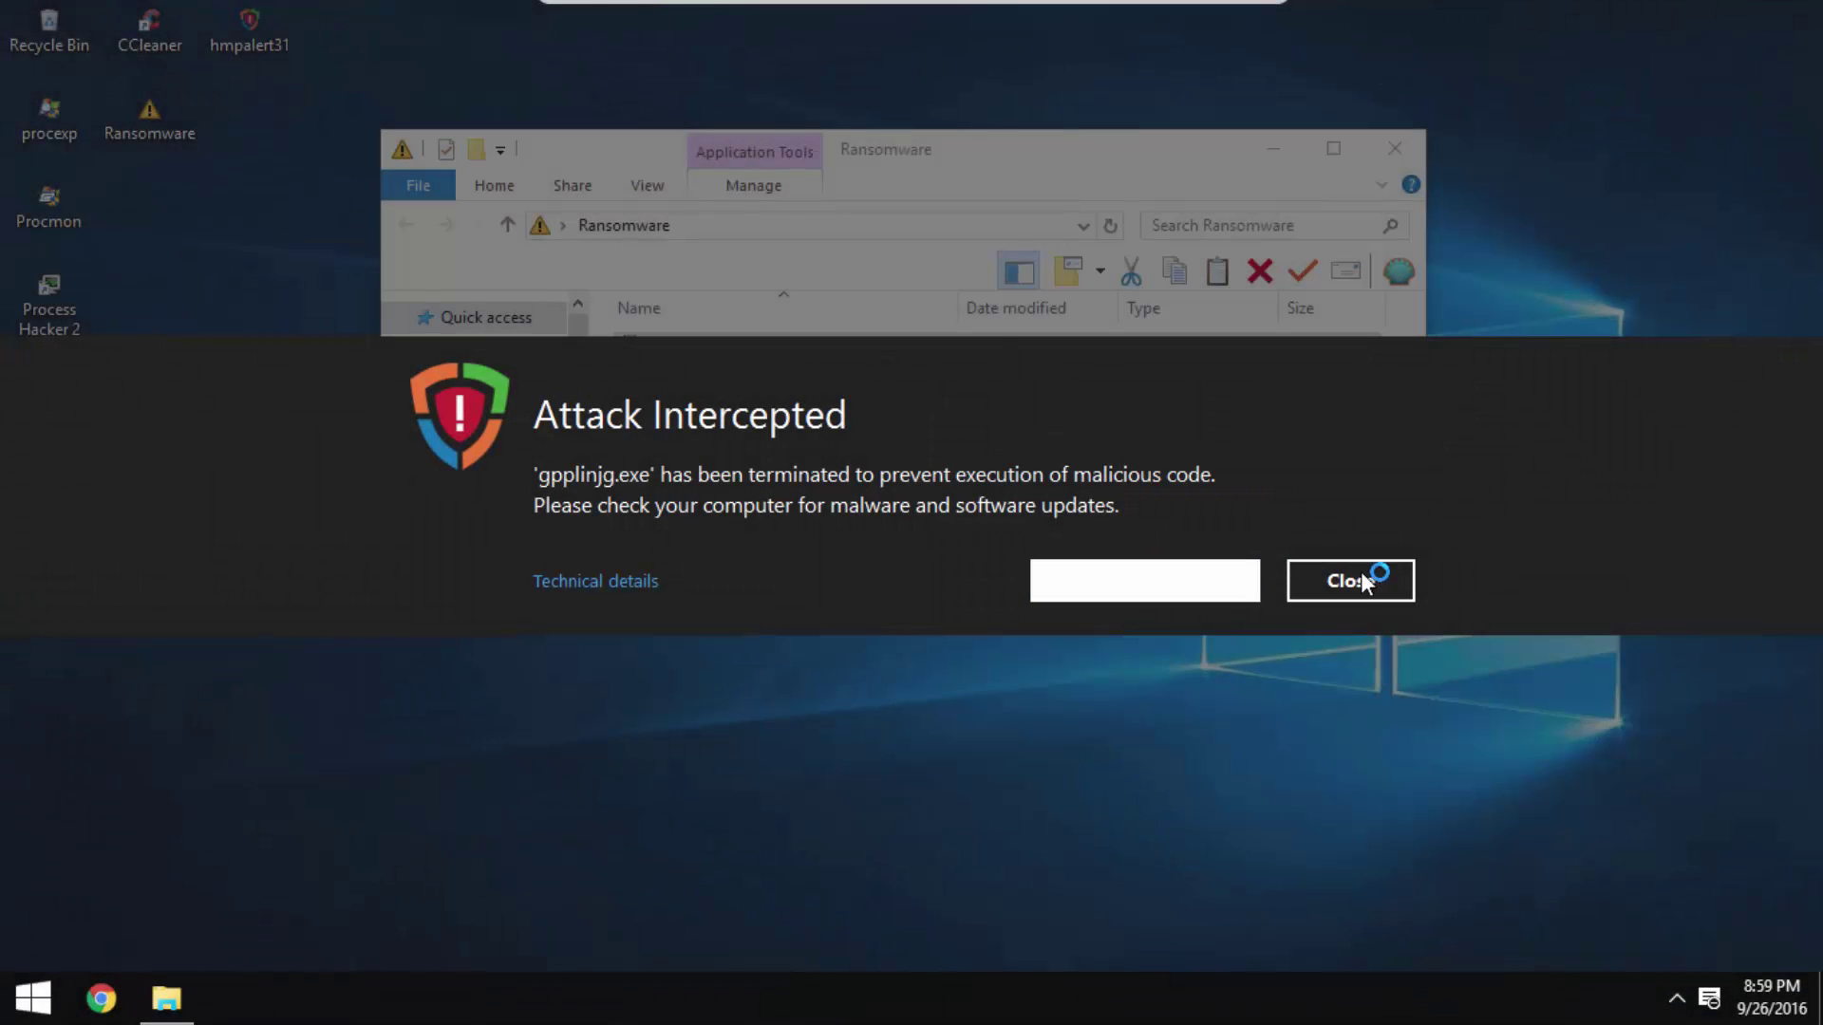
# Dismiss the HitmanPro alert and look through Task Manager's processes for gpplinjg and Petya
pyautogui.click(1368, 577)
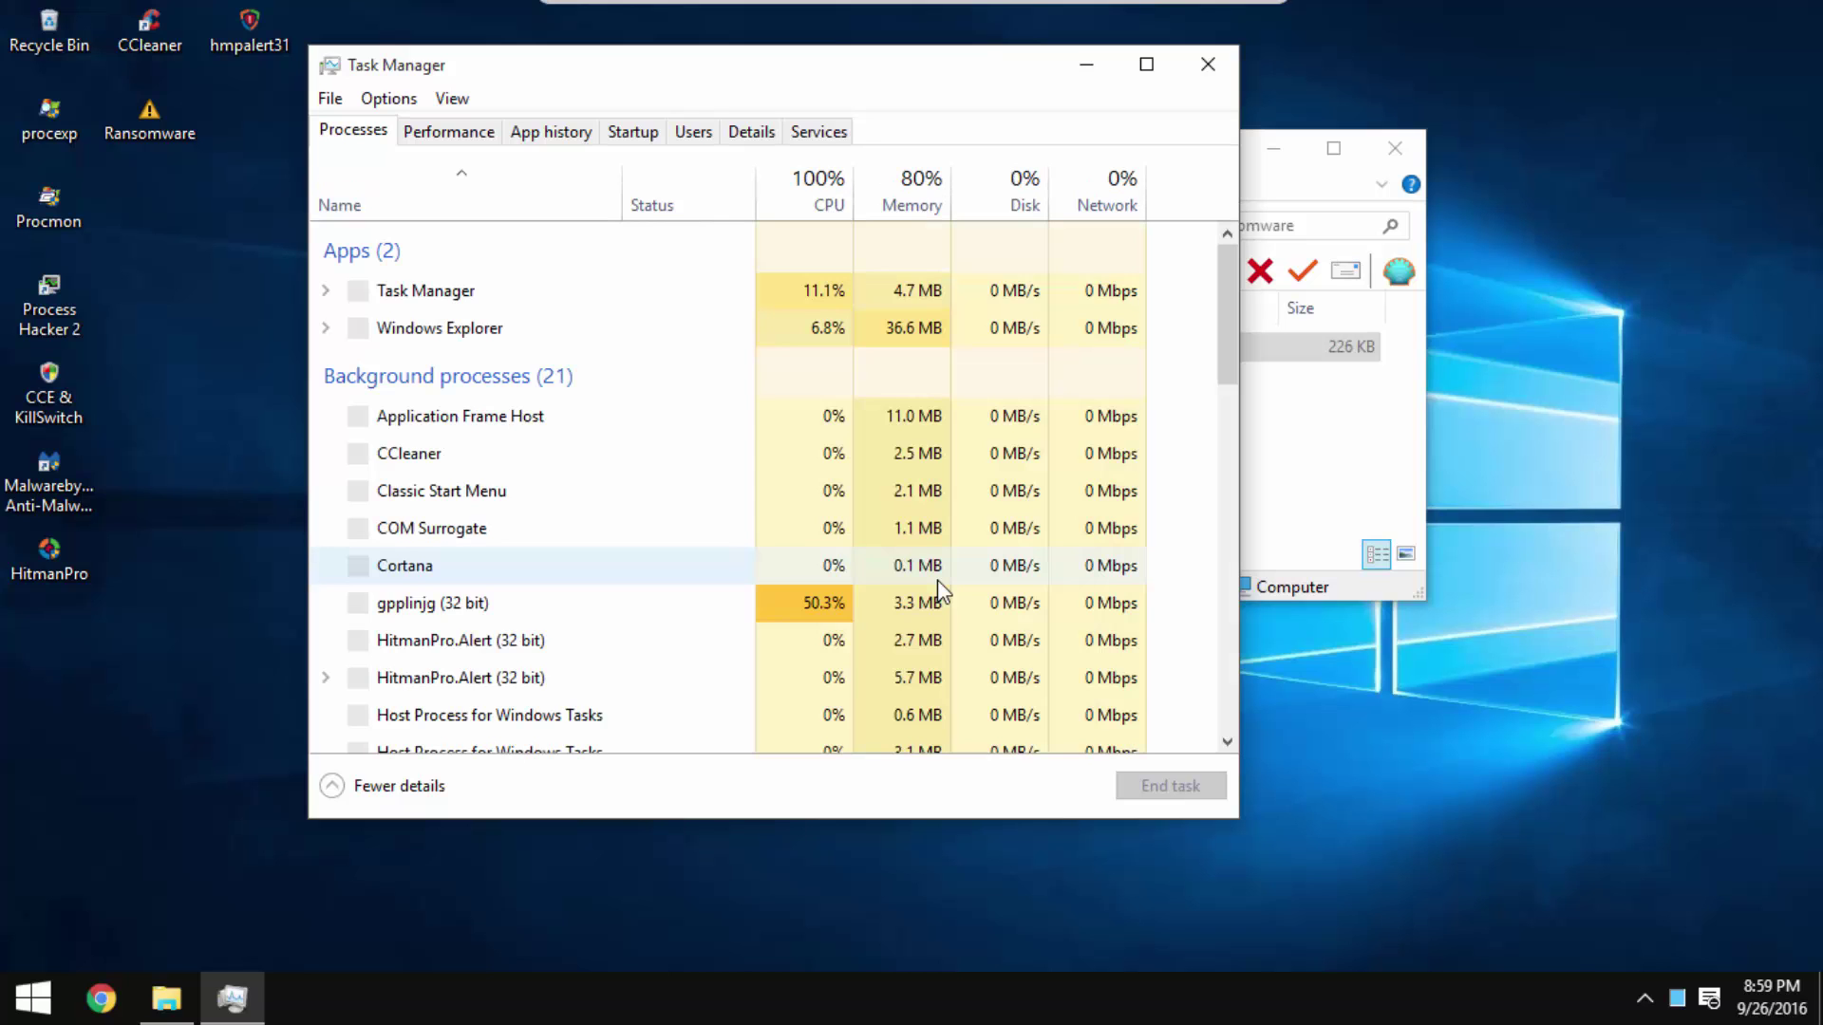
pyautogui.click(935, 581)
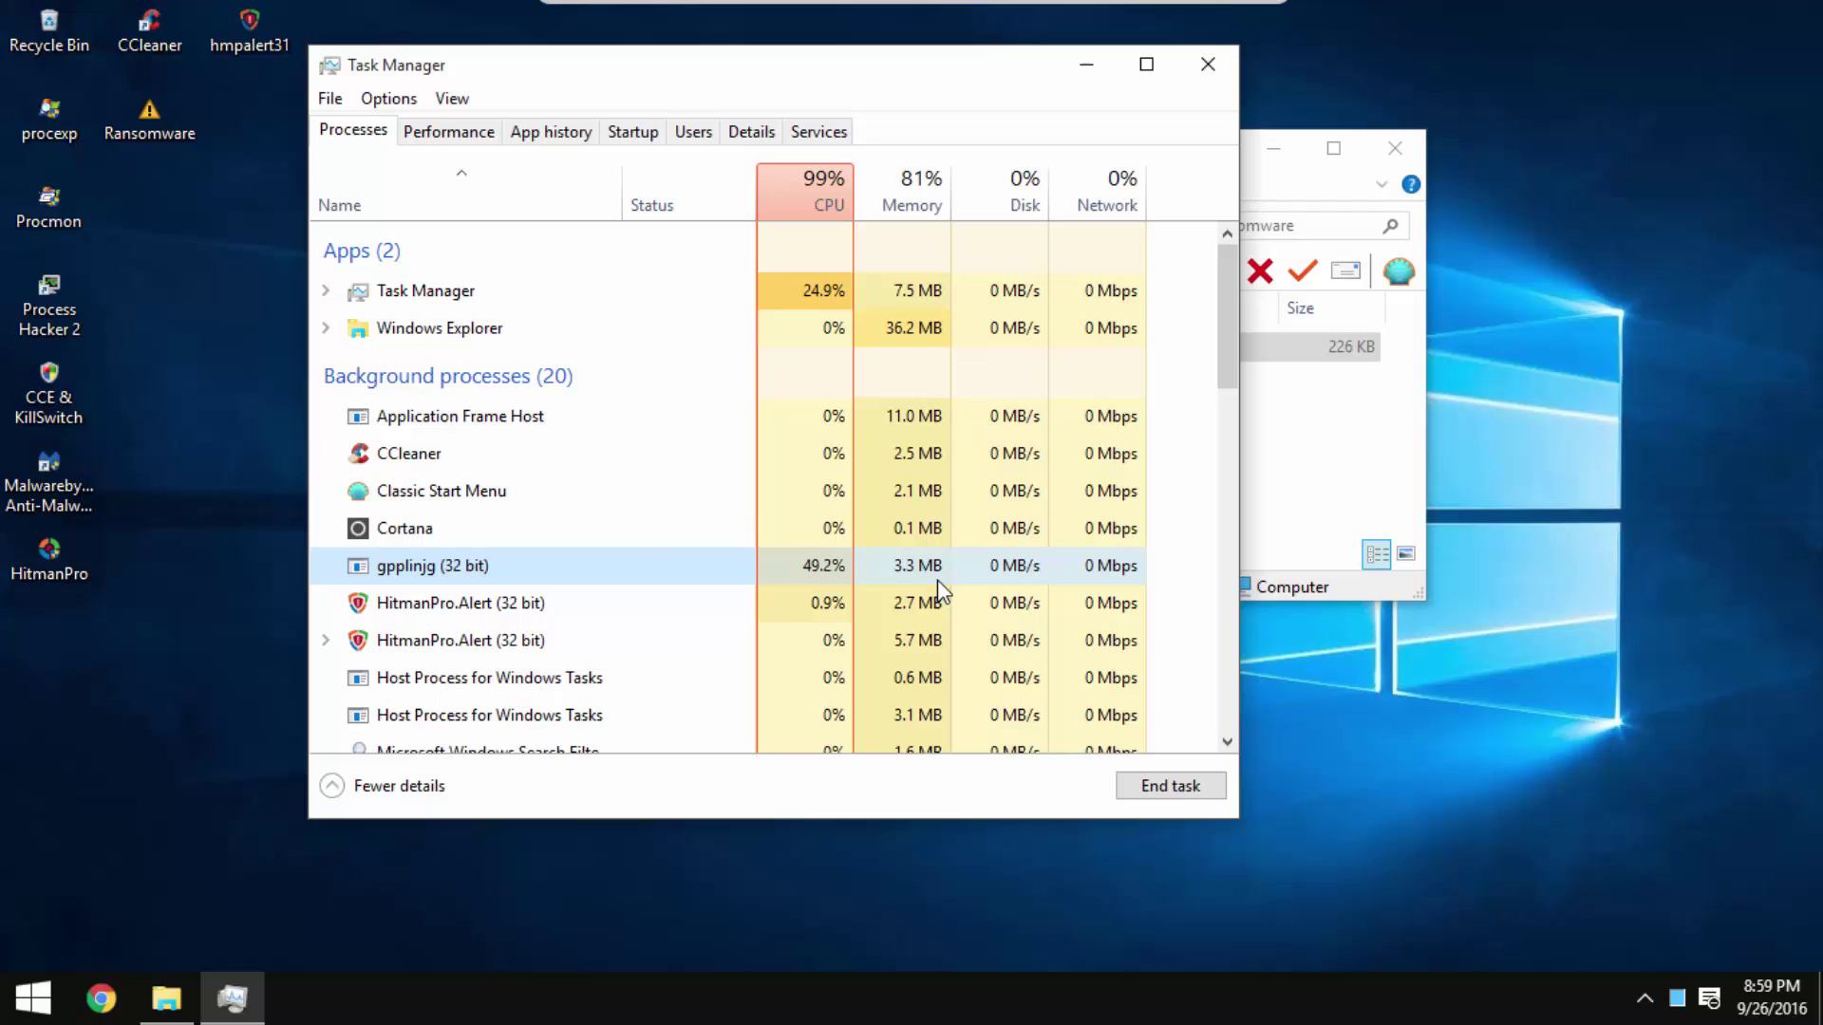
pyautogui.scroll(-3, 661, 555)
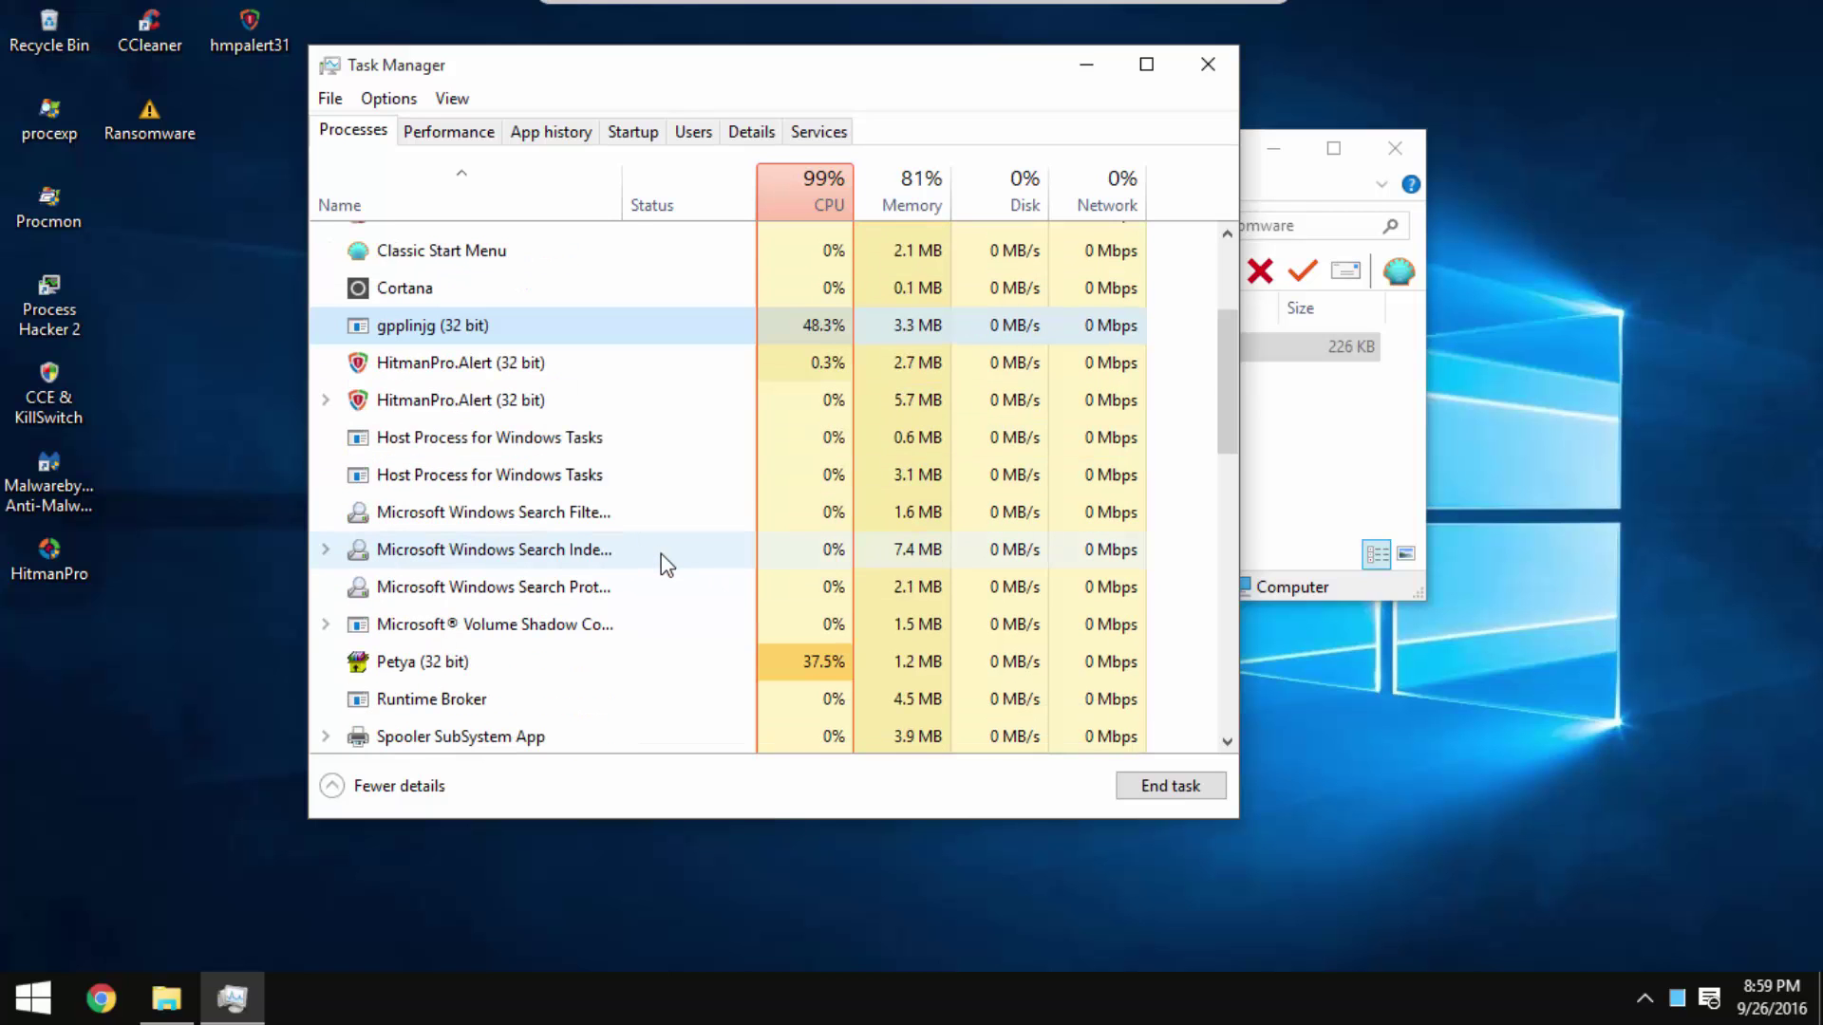
pyautogui.click(603, 626)
pyautogui.scroll(-3, 602, 630)
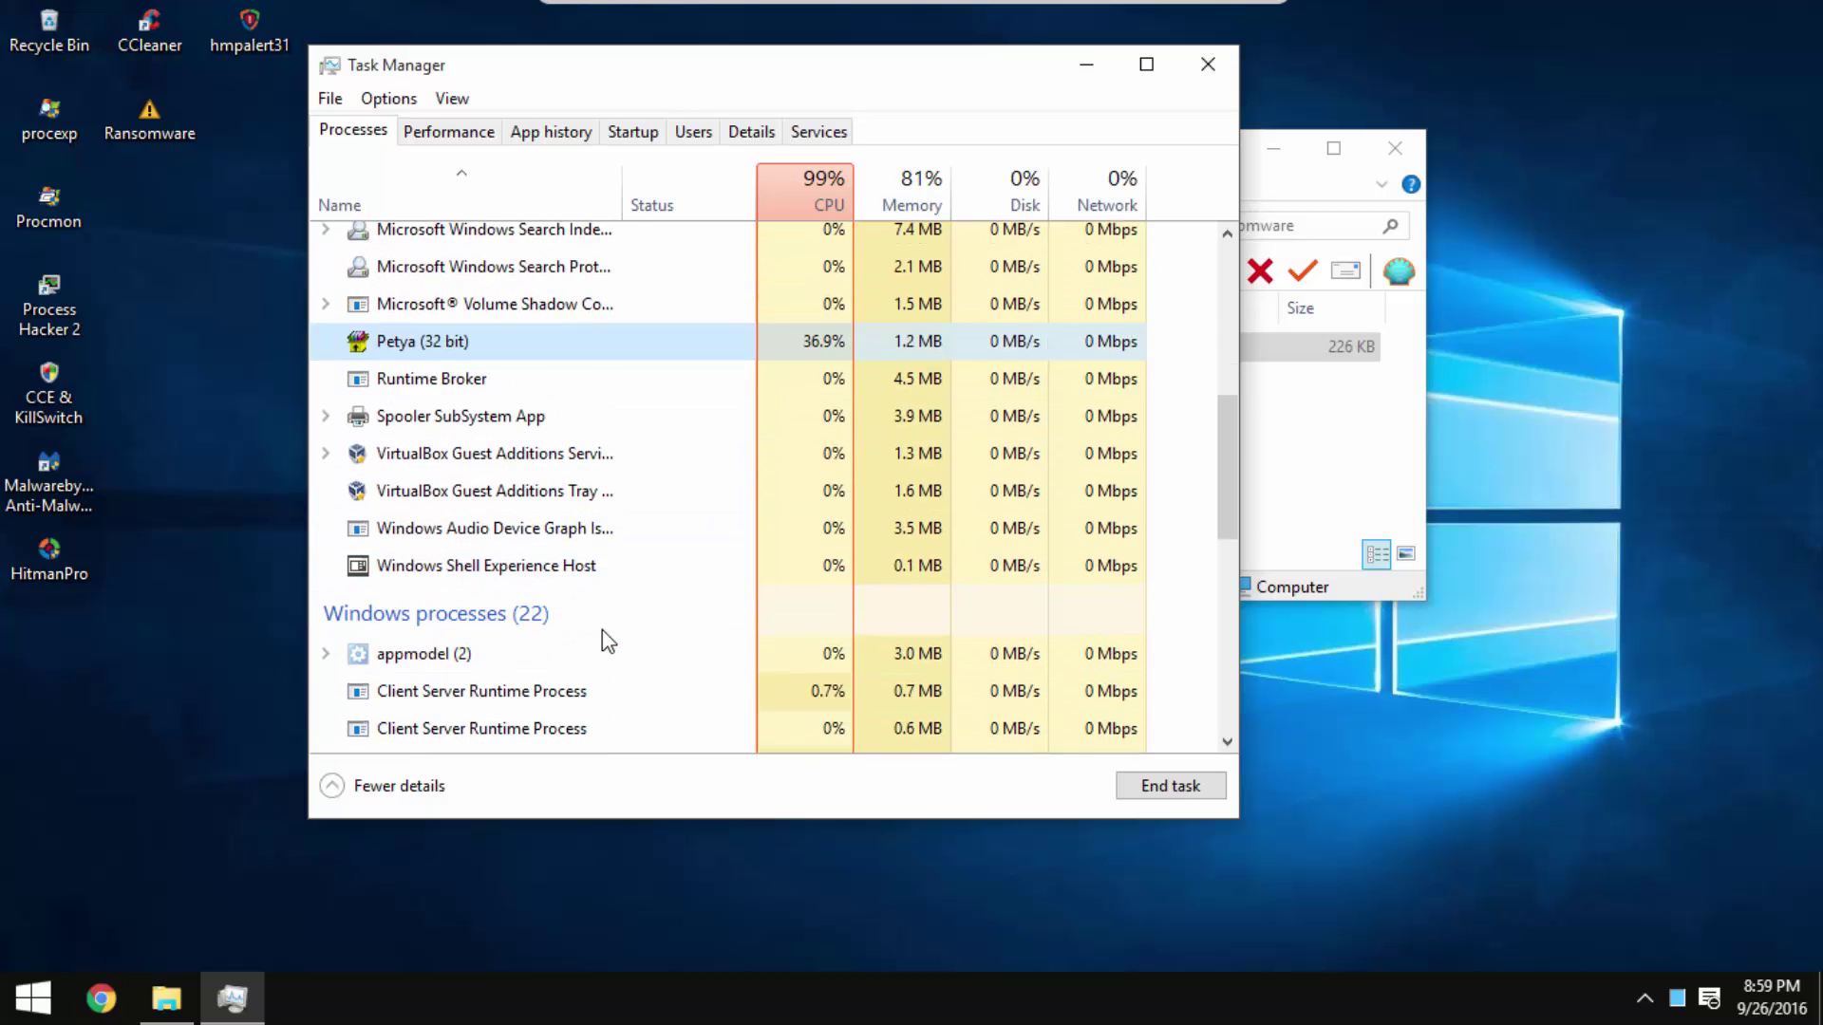
pyautogui.scroll(2, 602, 630)
pyautogui.scroll(5, 602, 629)
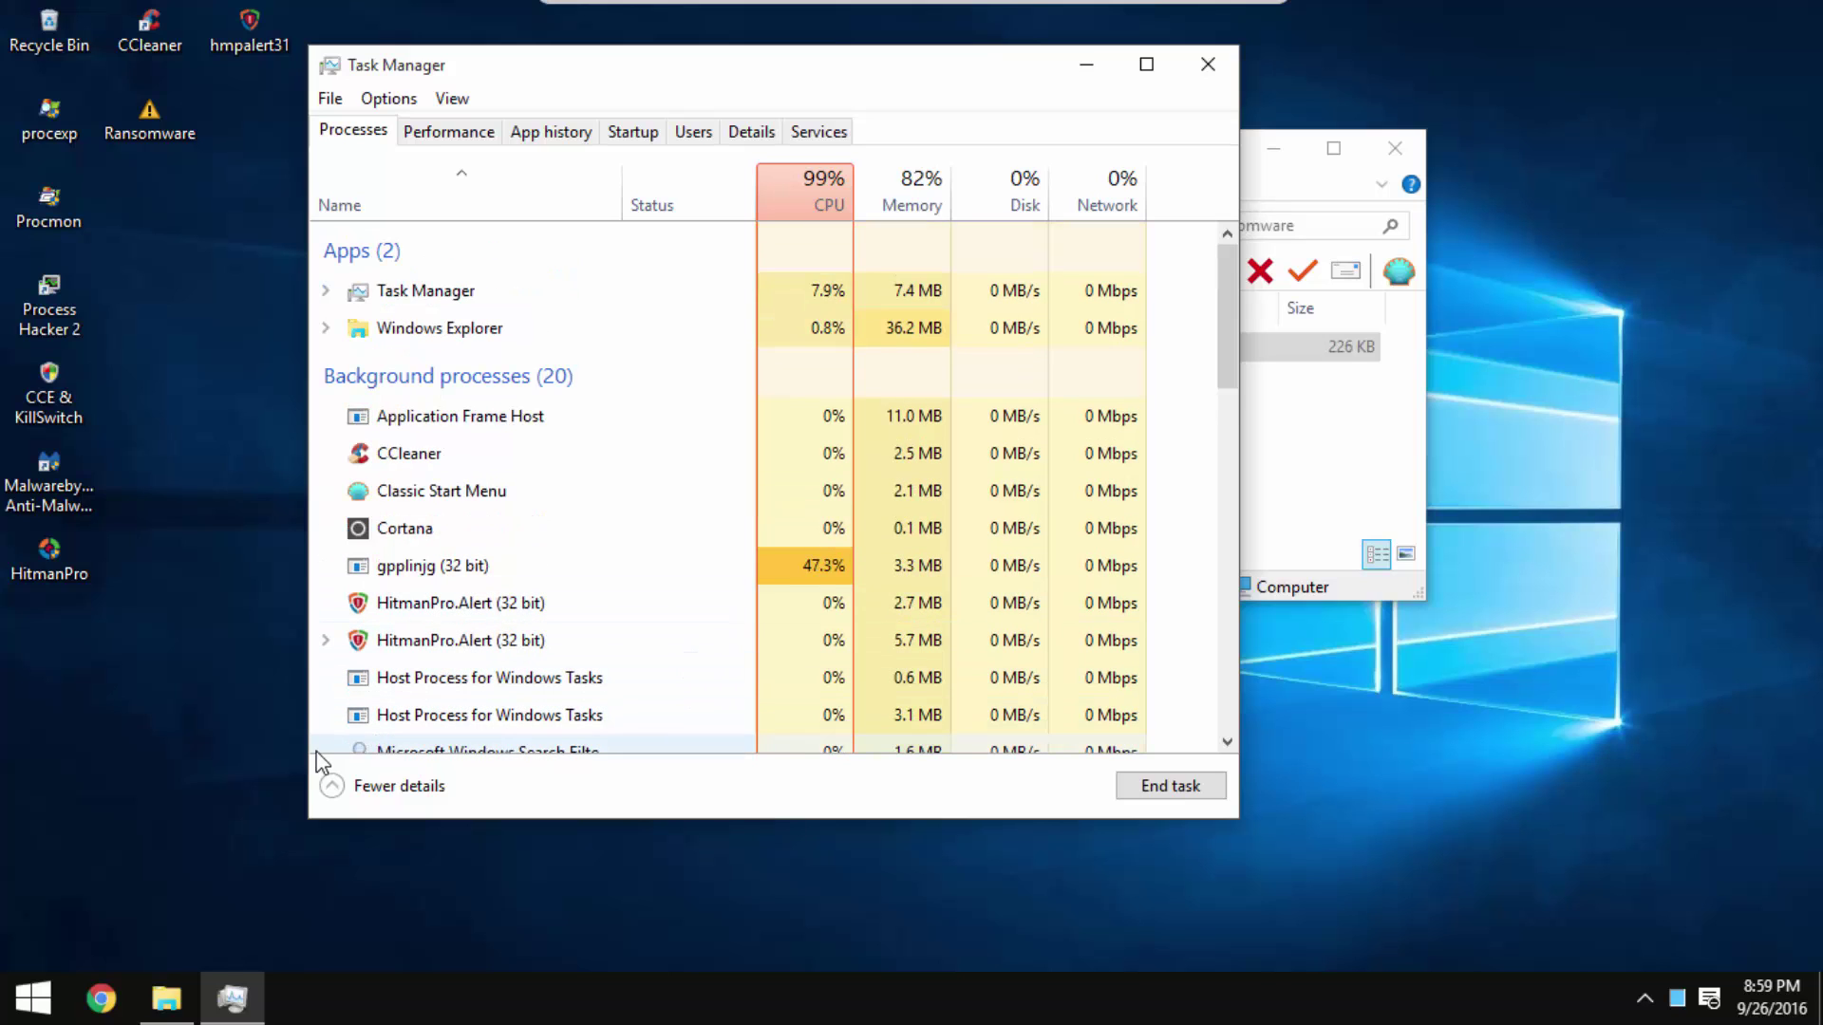
pyautogui.scroll(-3, 620, 456)
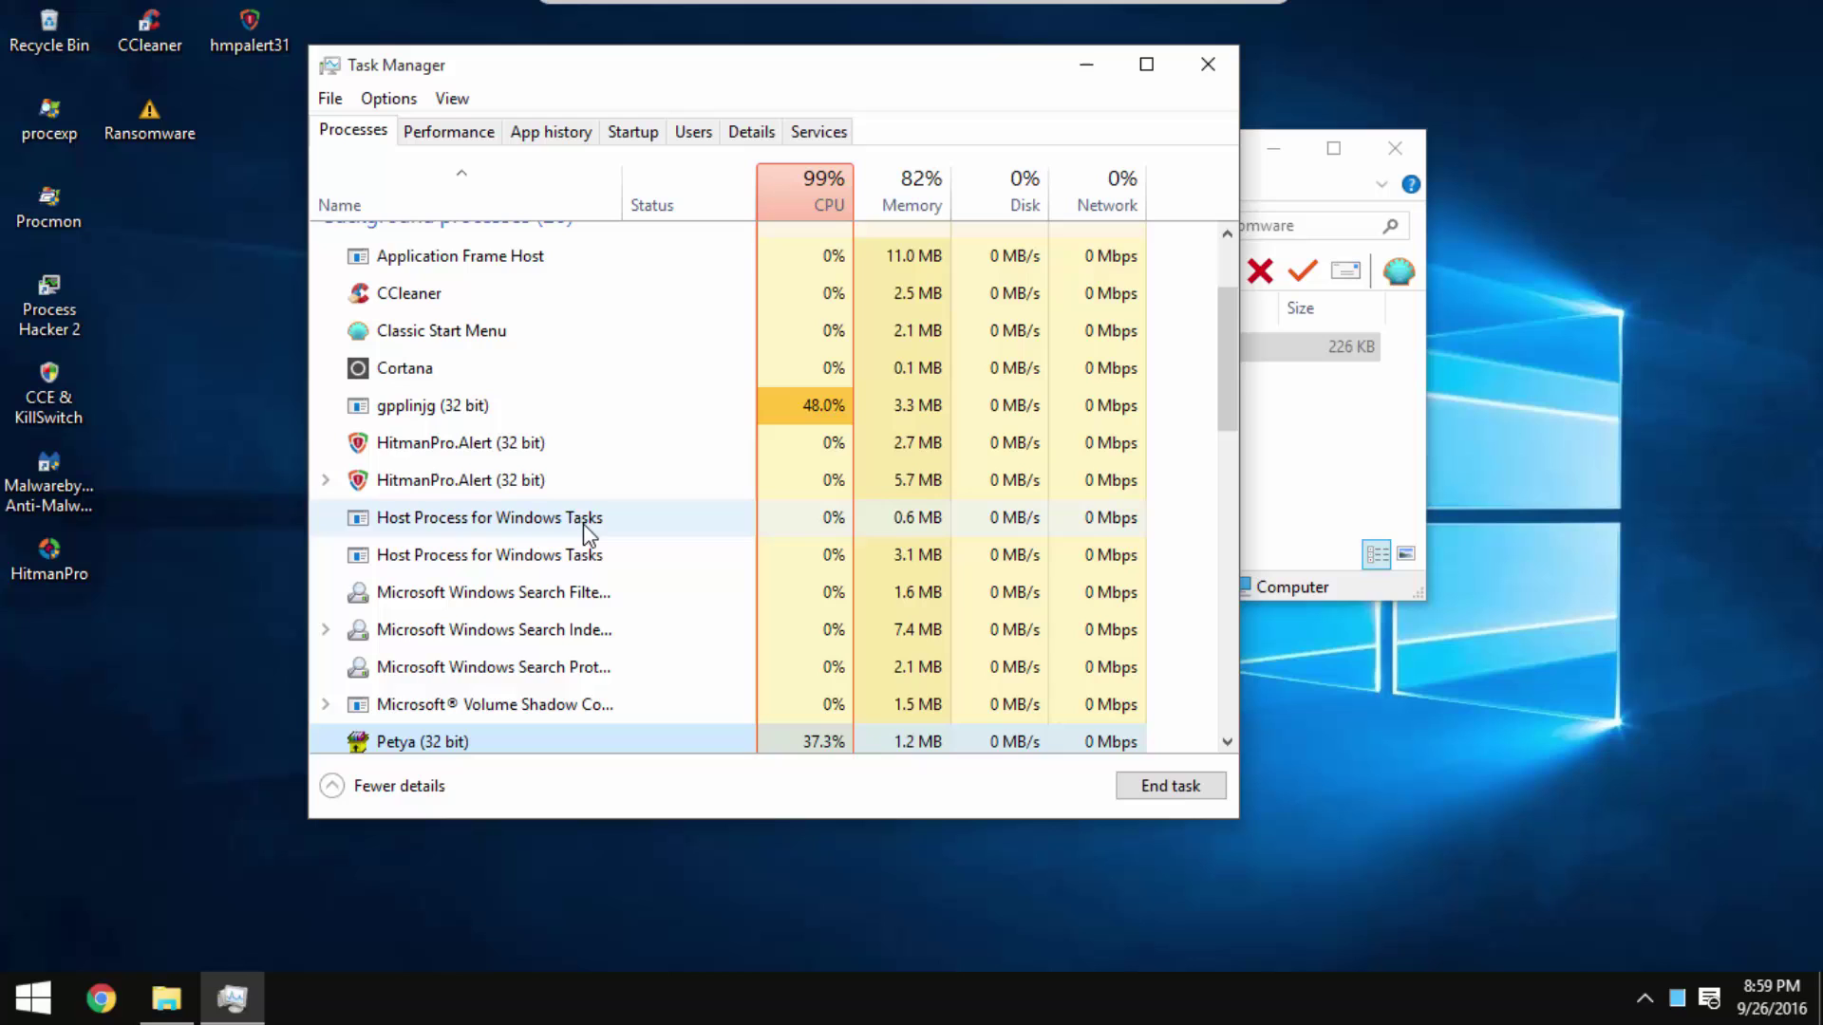
pyautogui.scroll(-1, 681, 581)
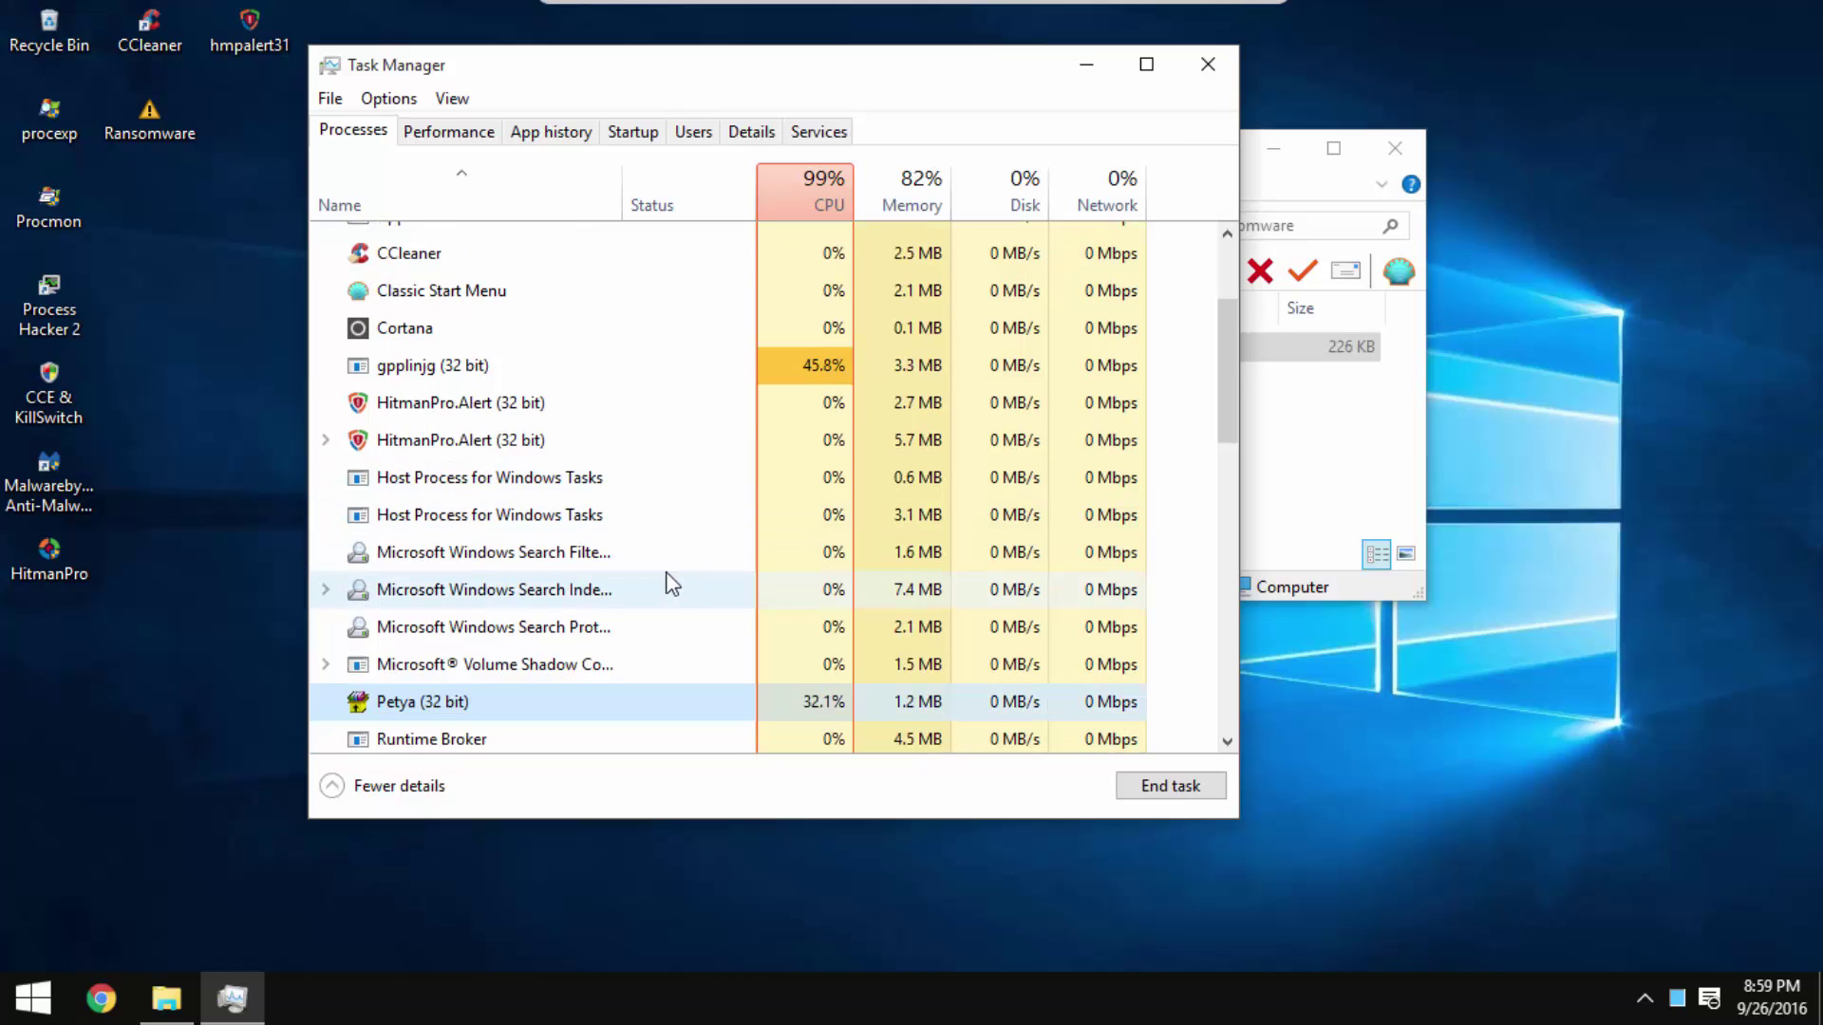
pyautogui.click(701, 629)
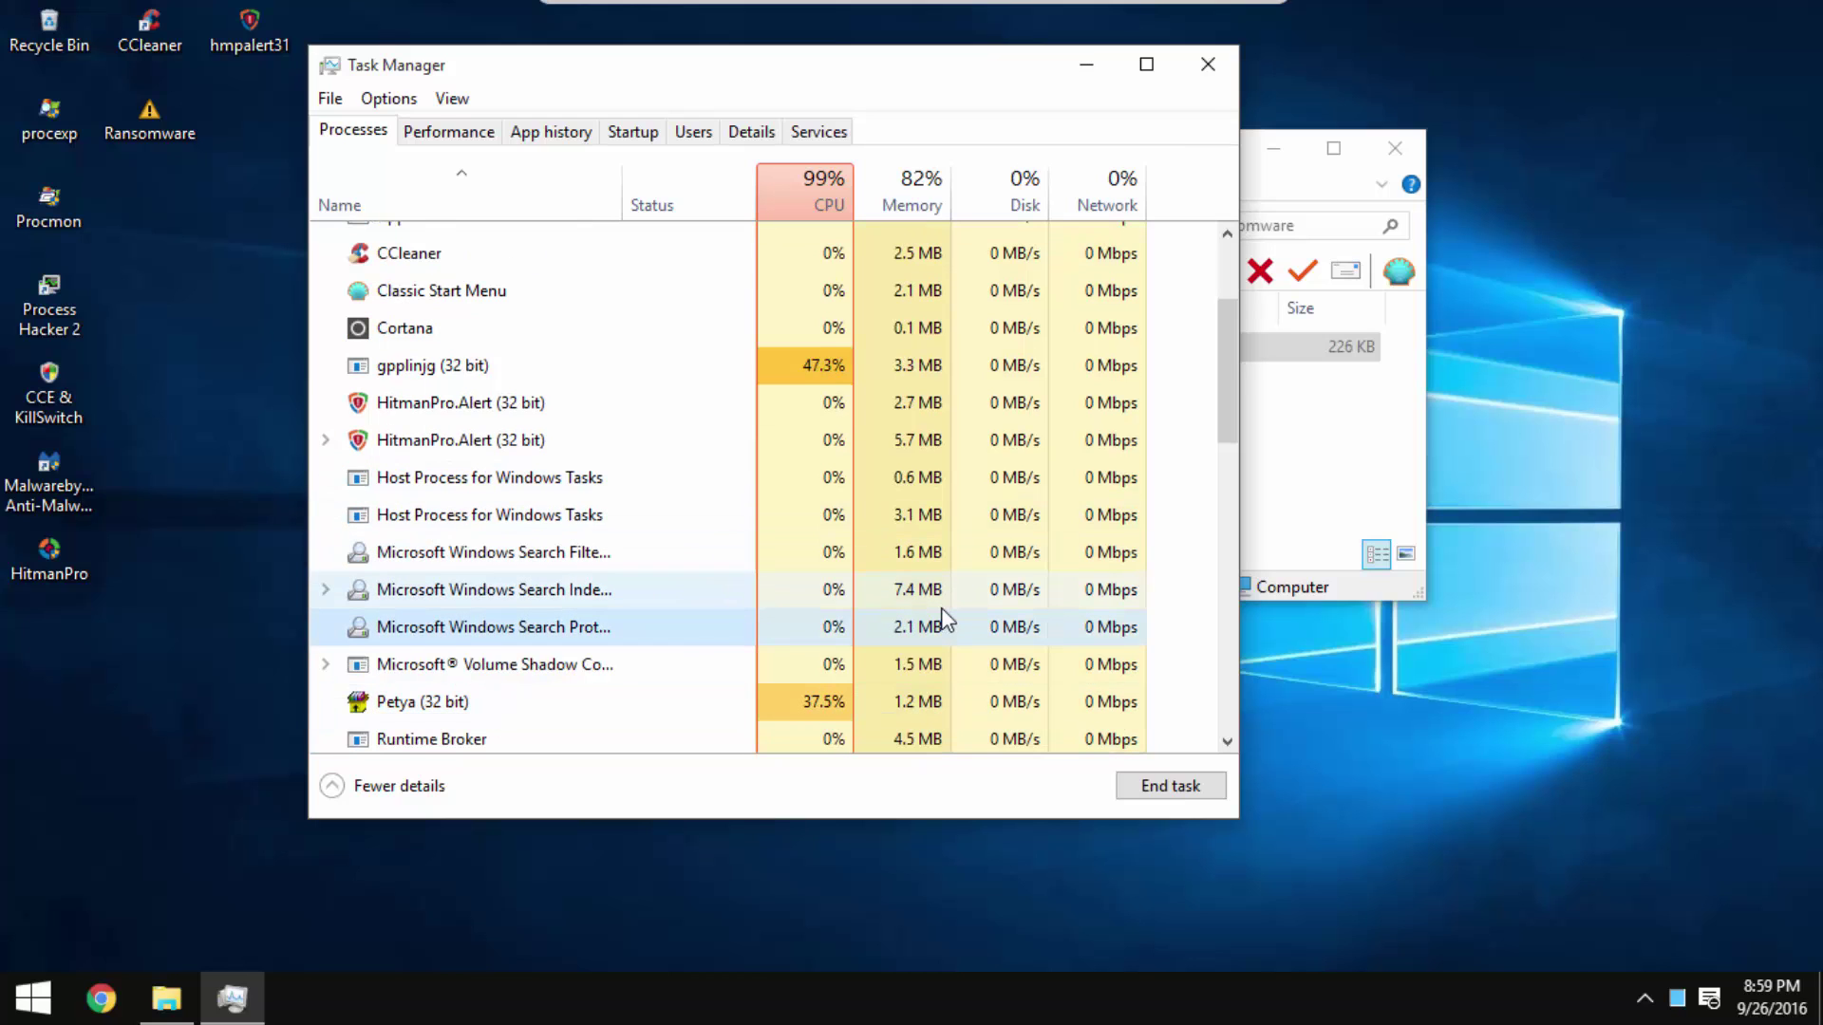
pyautogui.click(826, 701)
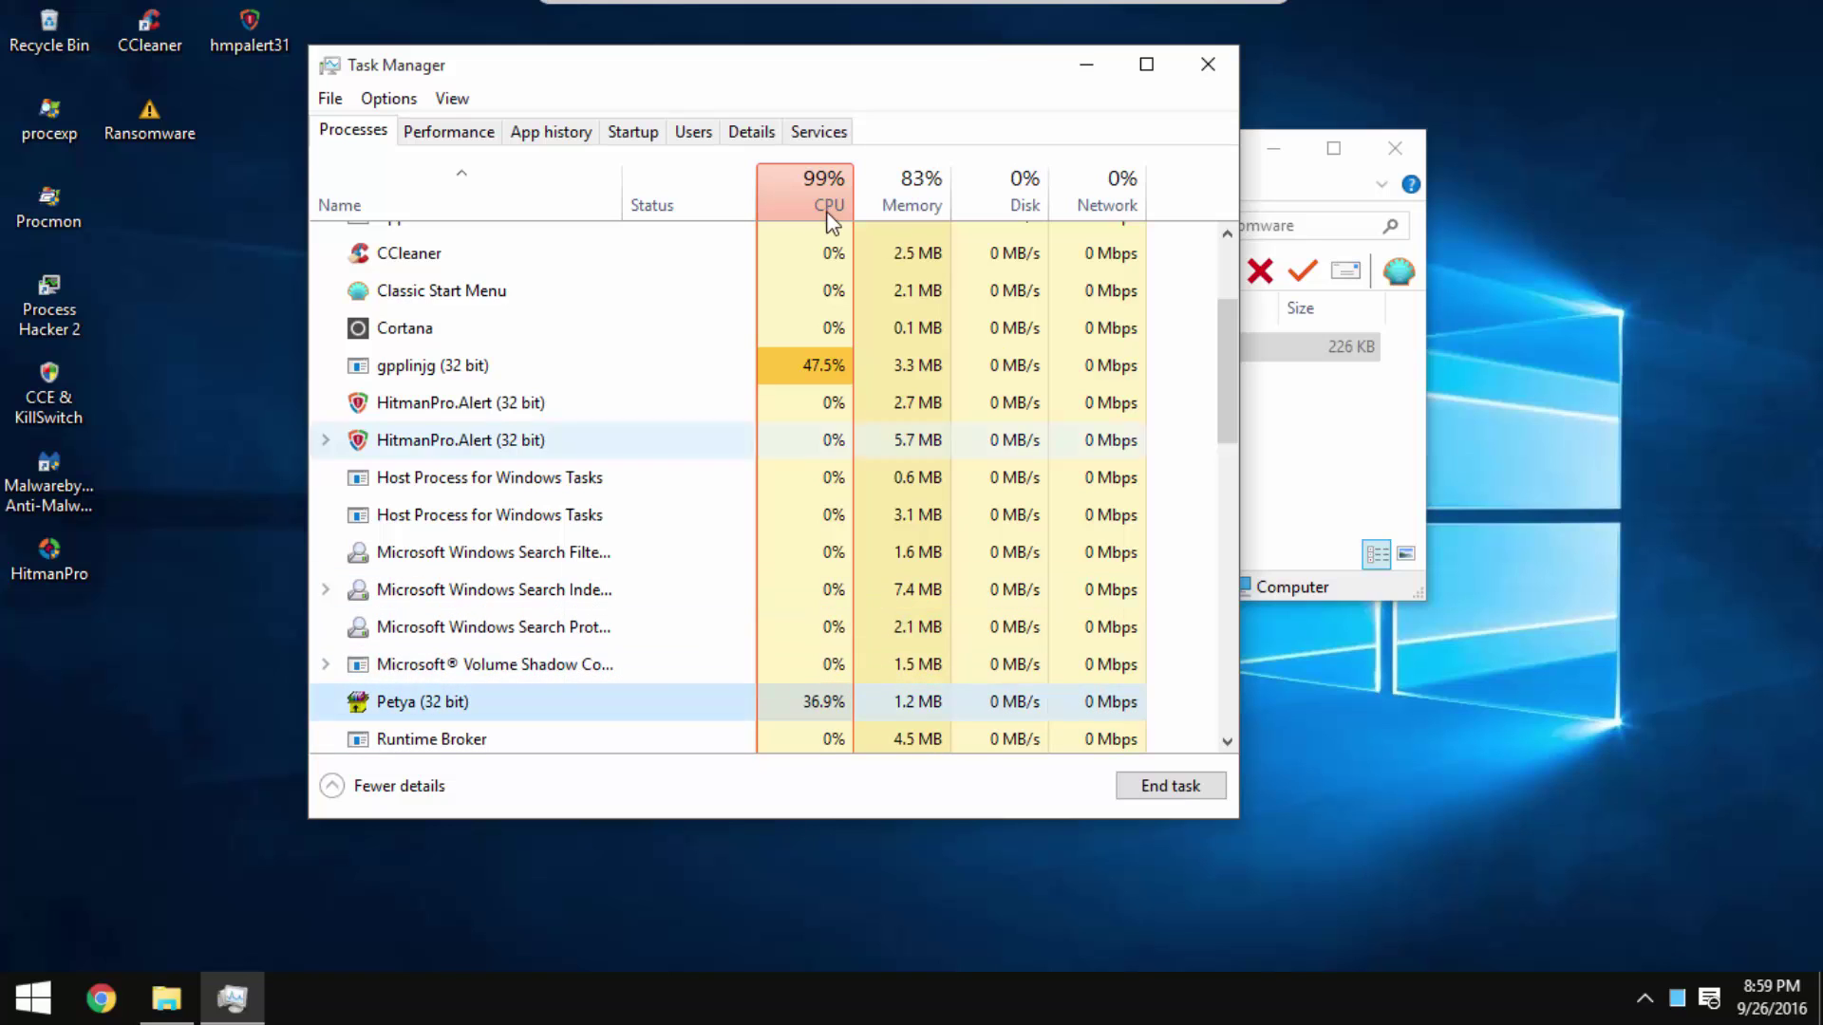
pyautogui.click(940, 360)
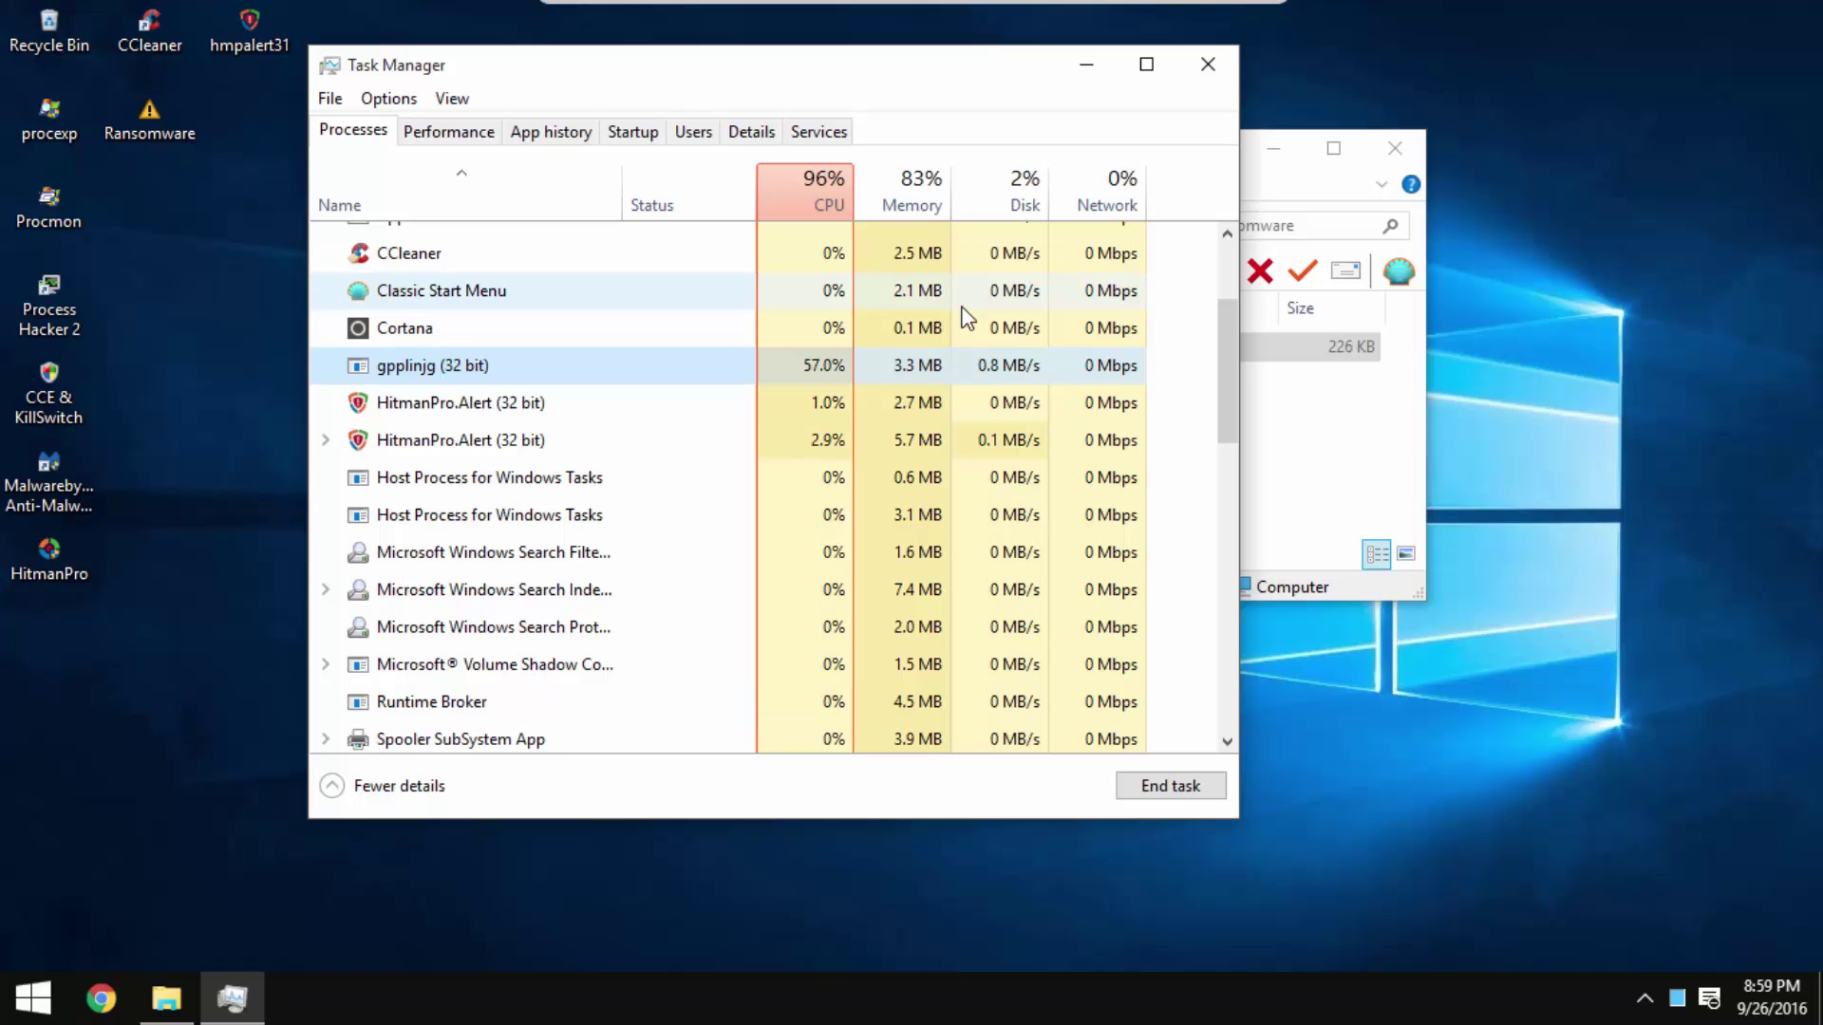
pyautogui.scroll(-3, 627, 456)
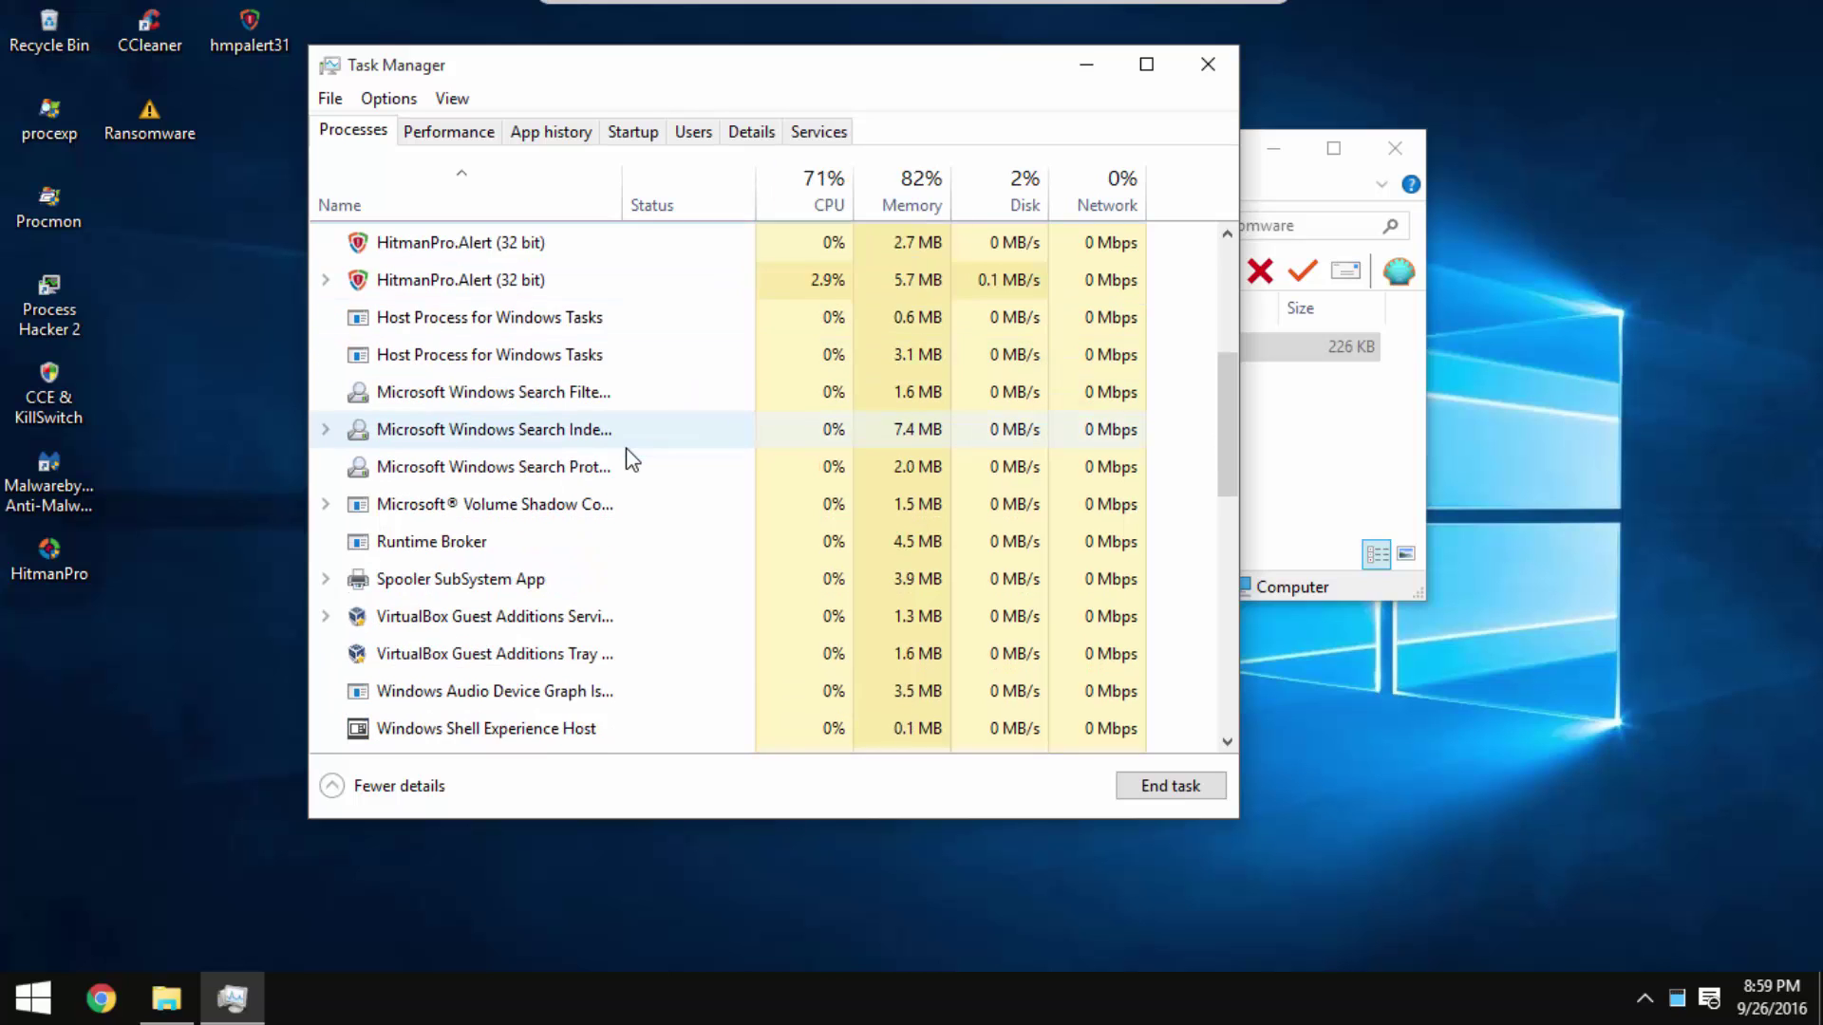
pyautogui.scroll(6, 625, 456)
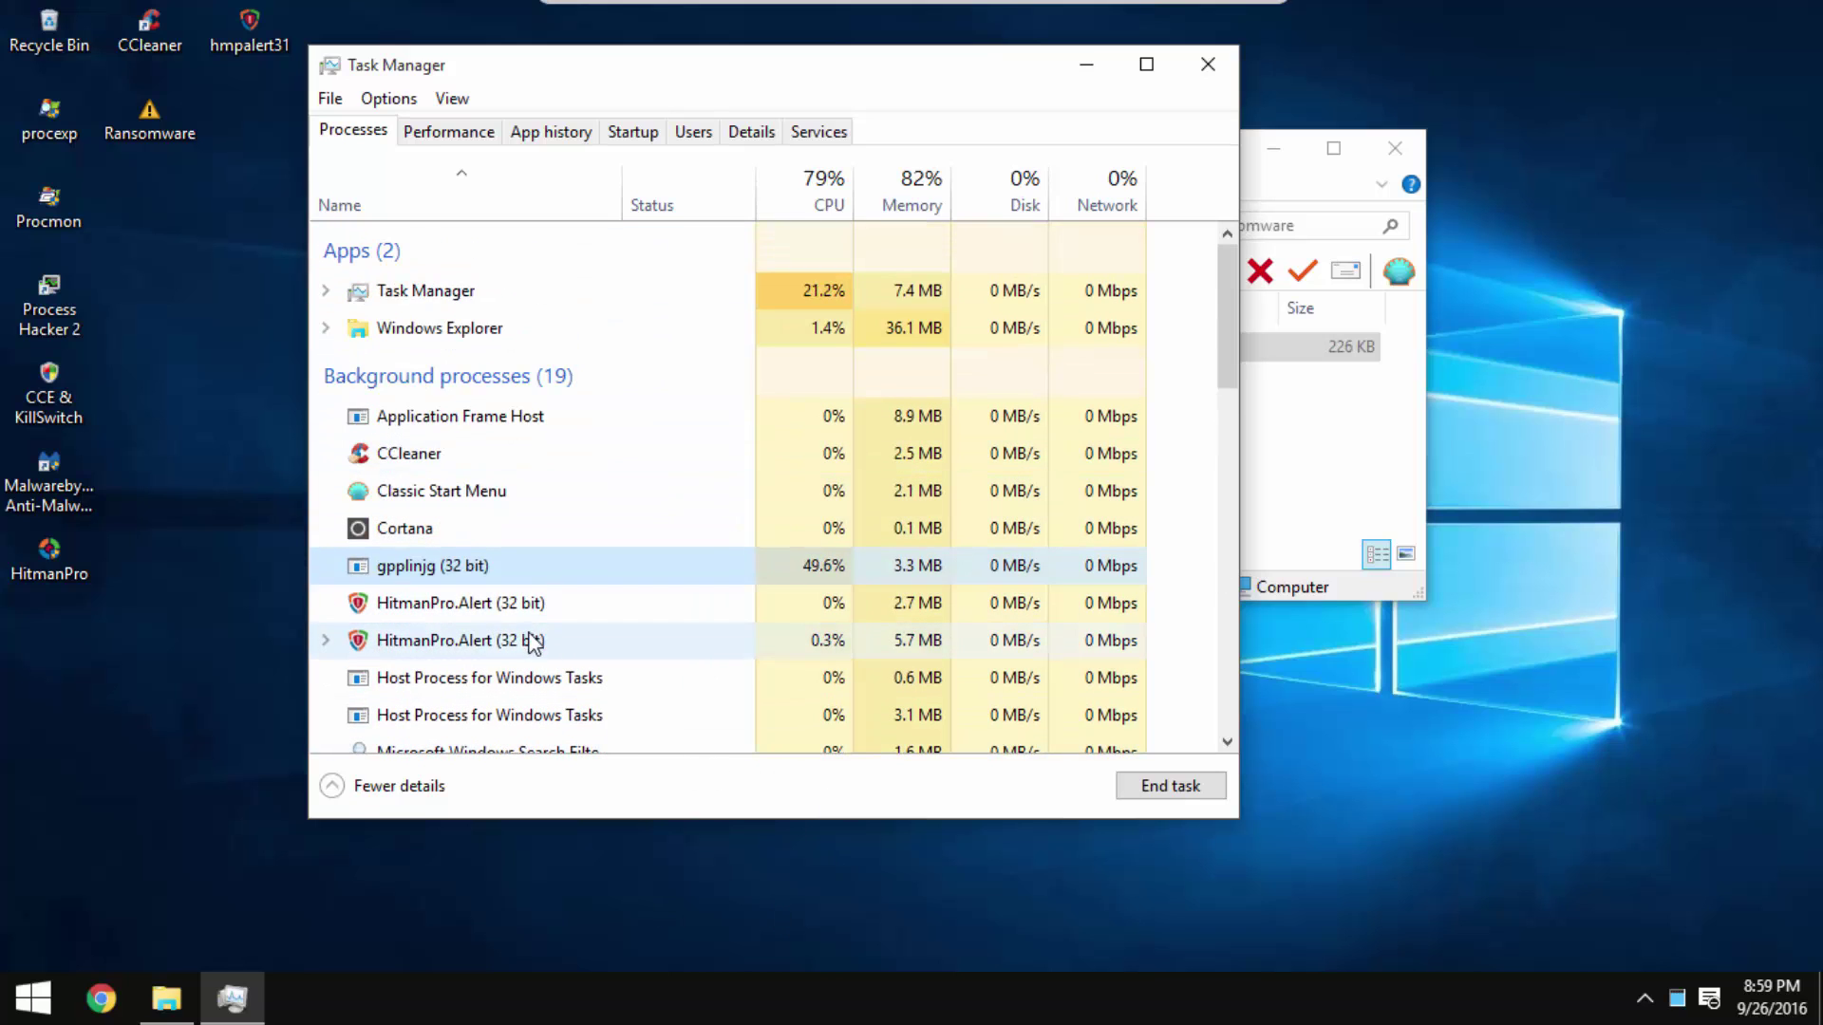
# End the gpplinjg (32 bit) process and close Task Manager
pyautogui.click(504, 604)
pyautogui.click(514, 572)
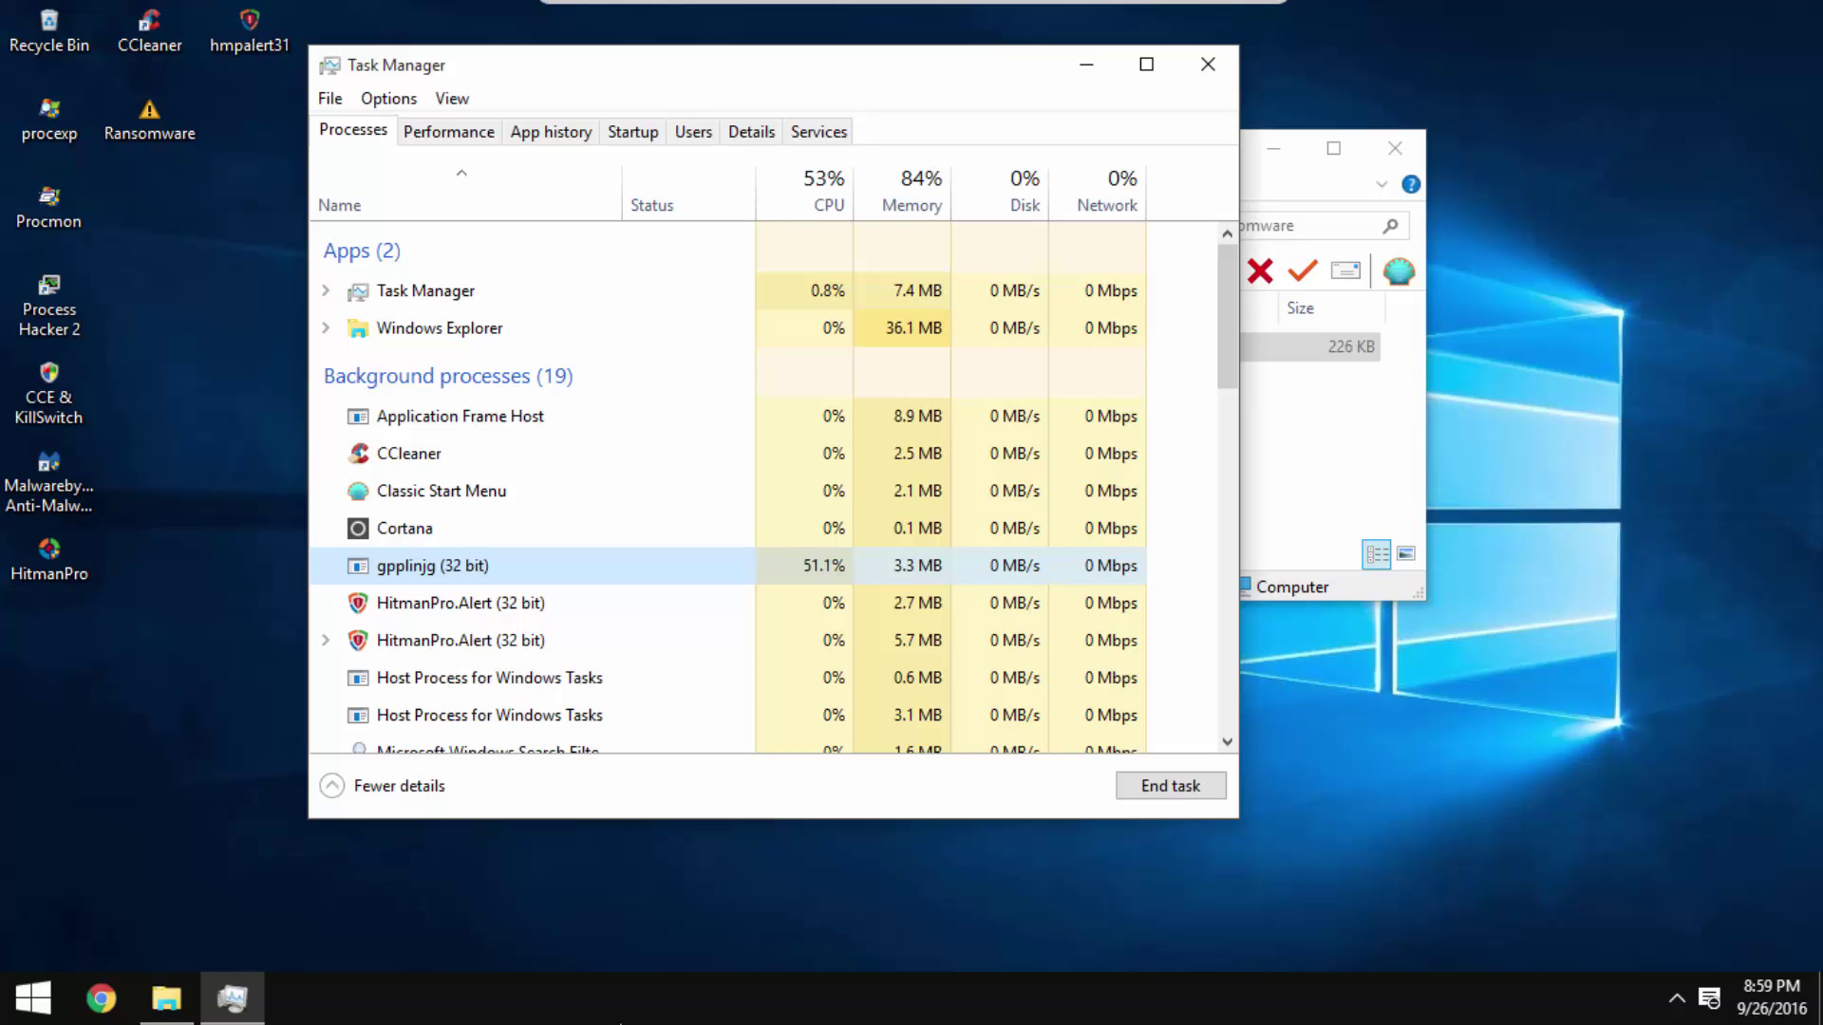
pyautogui.click(1127, 787)
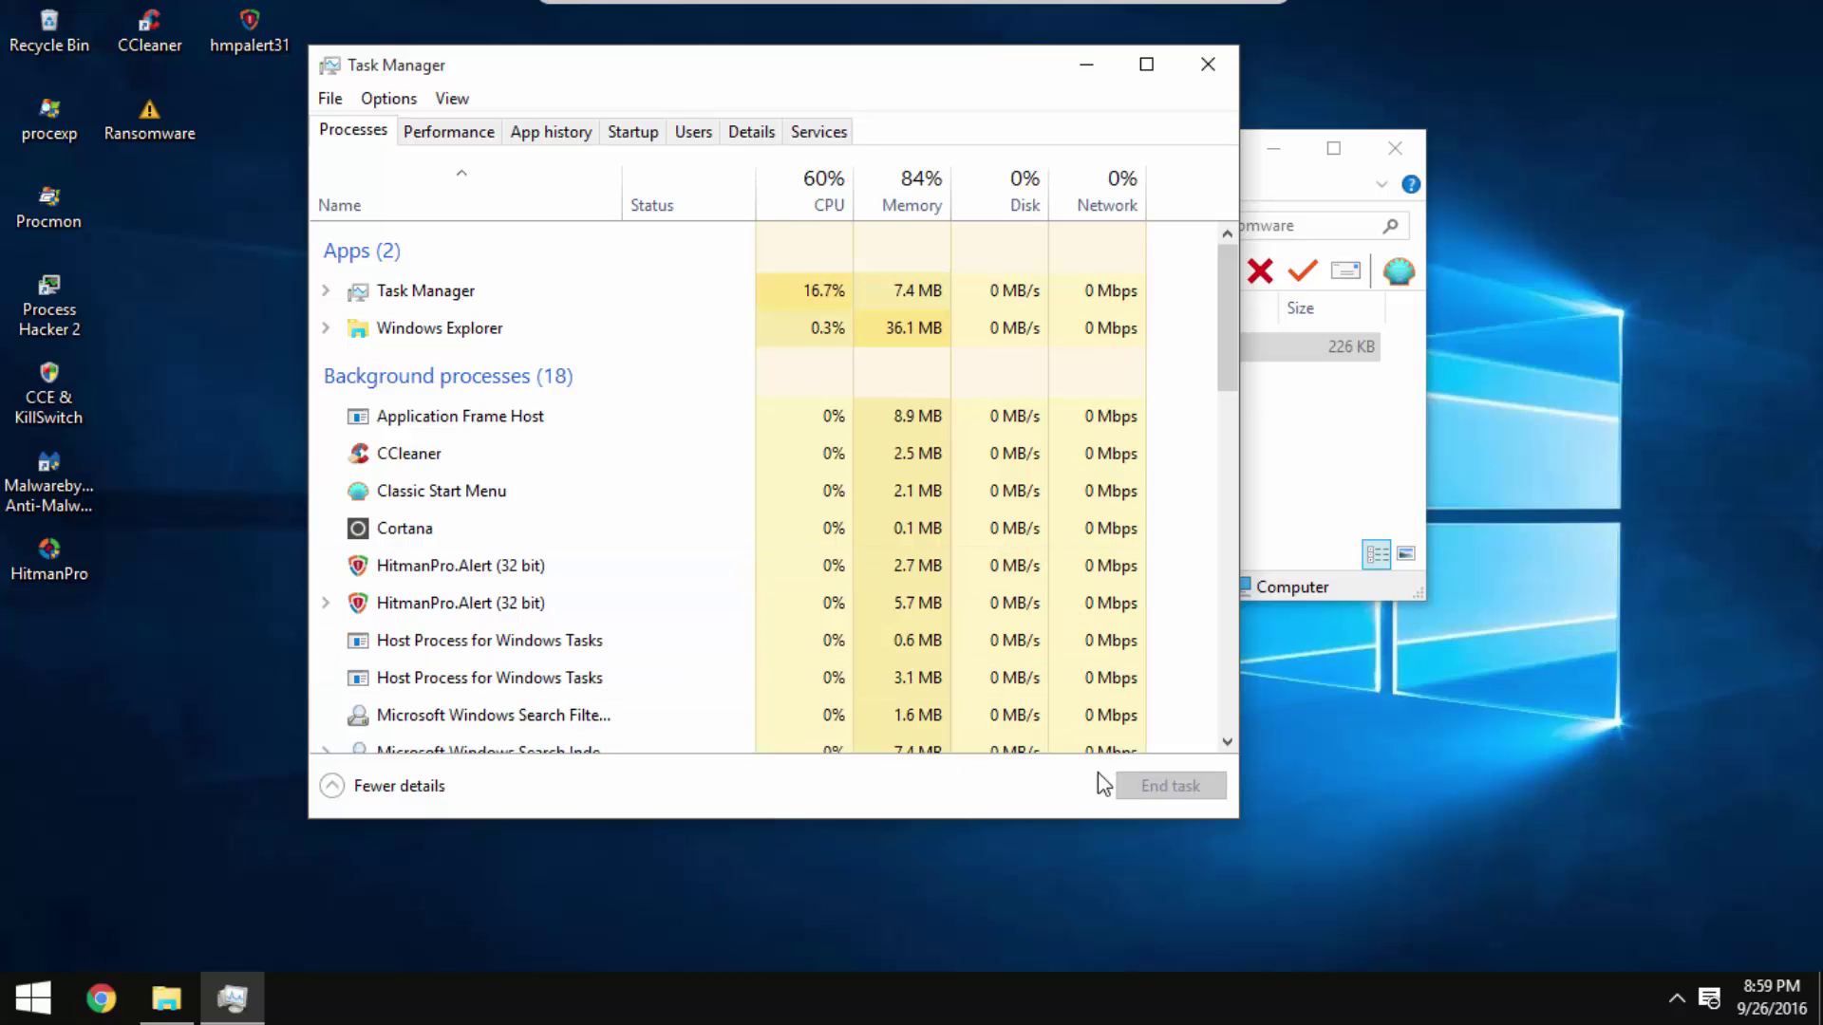
pyautogui.scroll(-4, 835, 462)
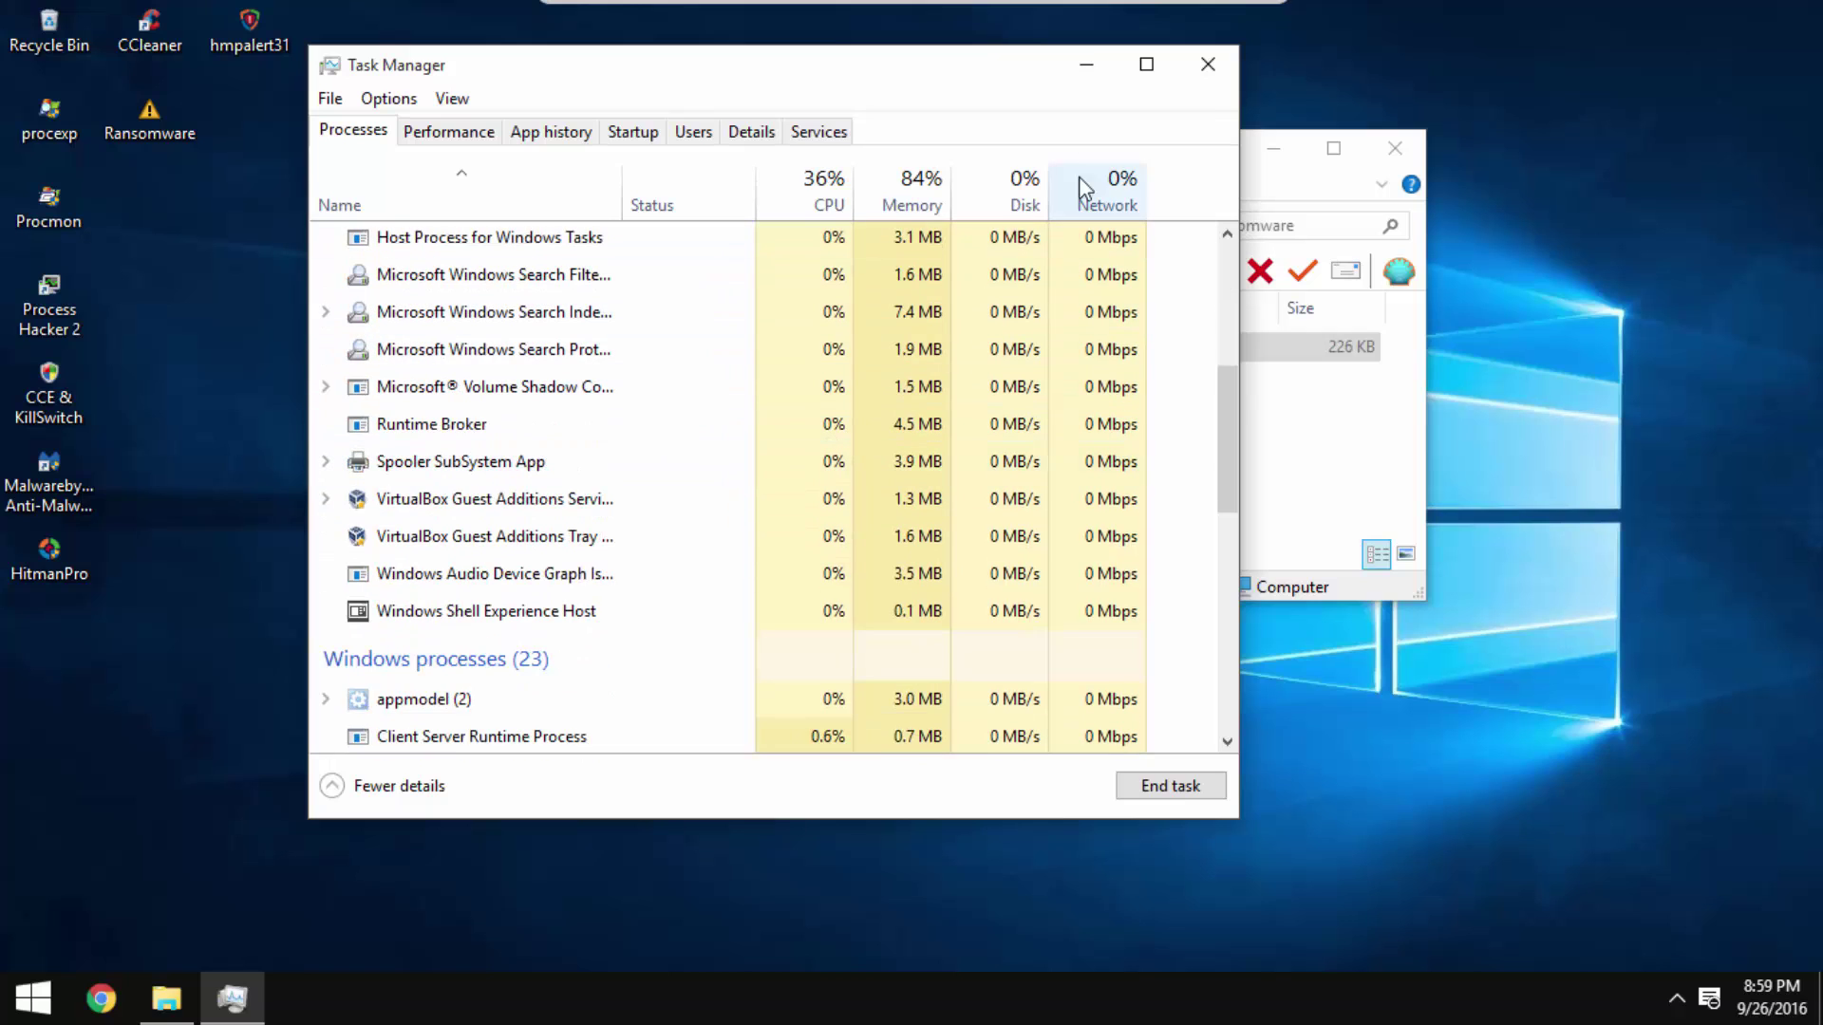
pyautogui.click(1208, 64)
# Close the Ransomware folder, launch HitmanPro as administrator and scan the computer
pyautogui.click(1395, 149)
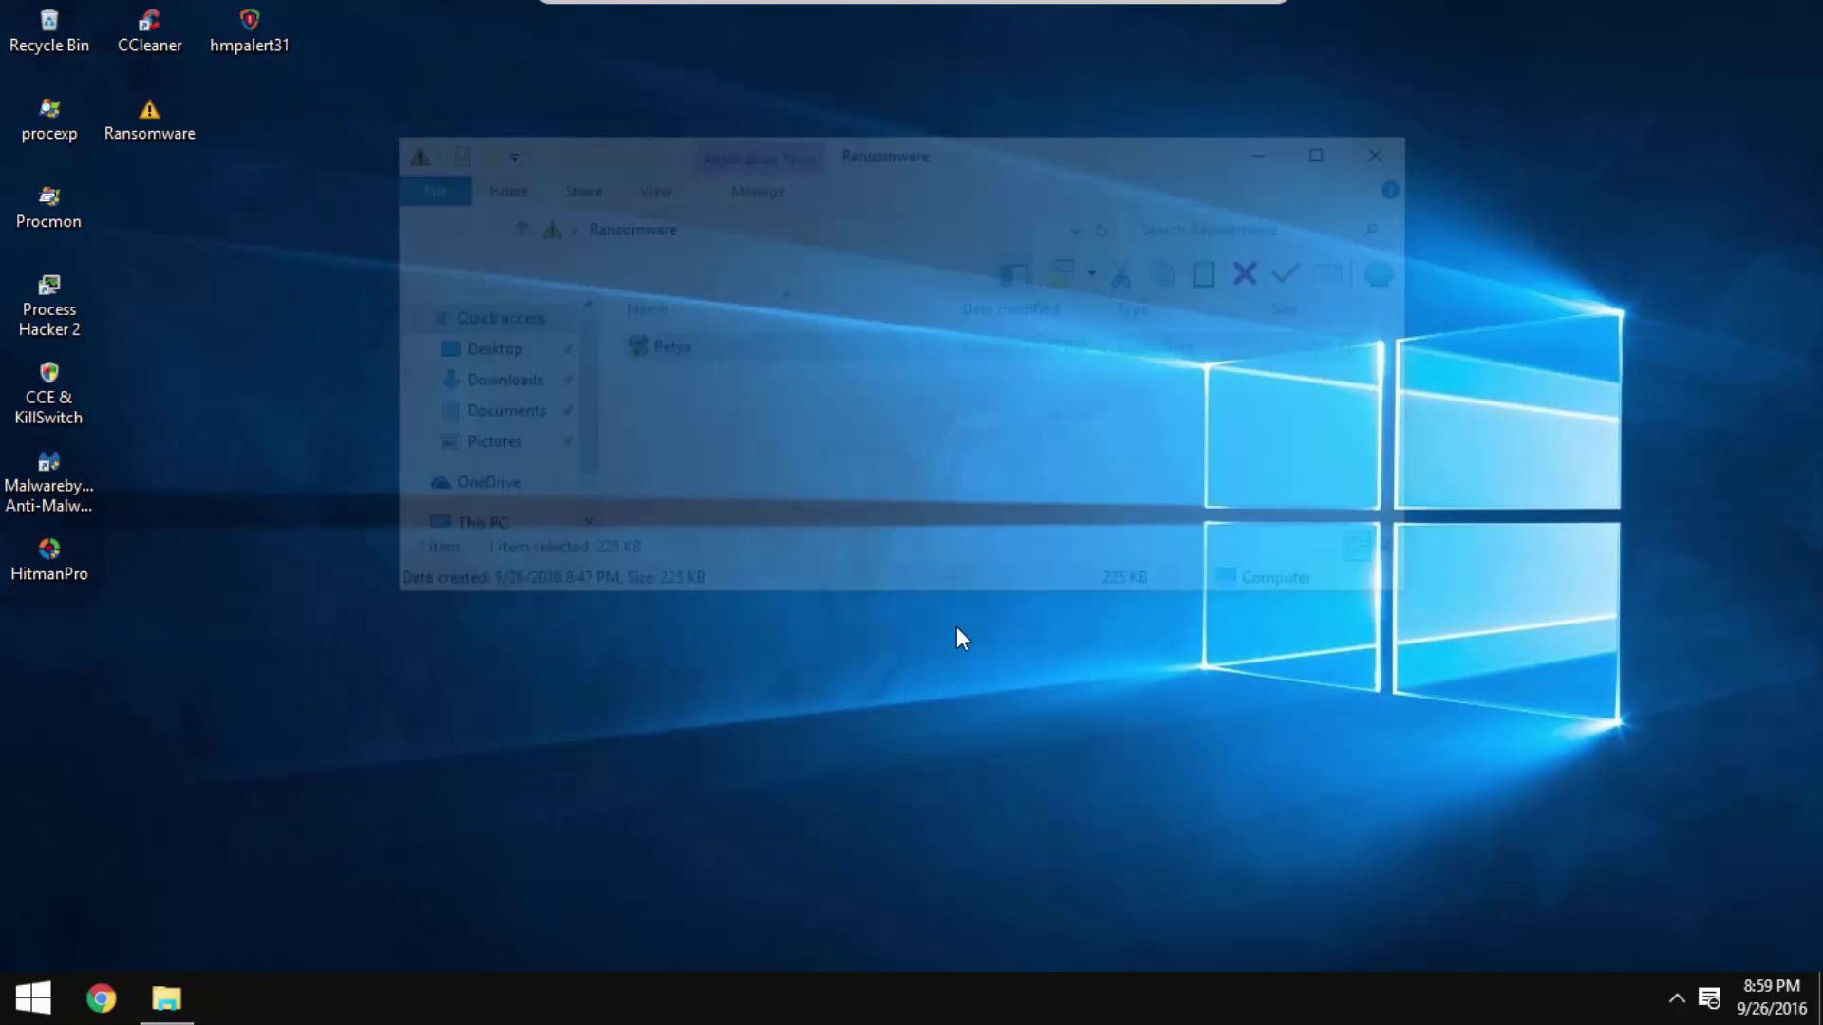
pyautogui.doubleClick(59, 581)
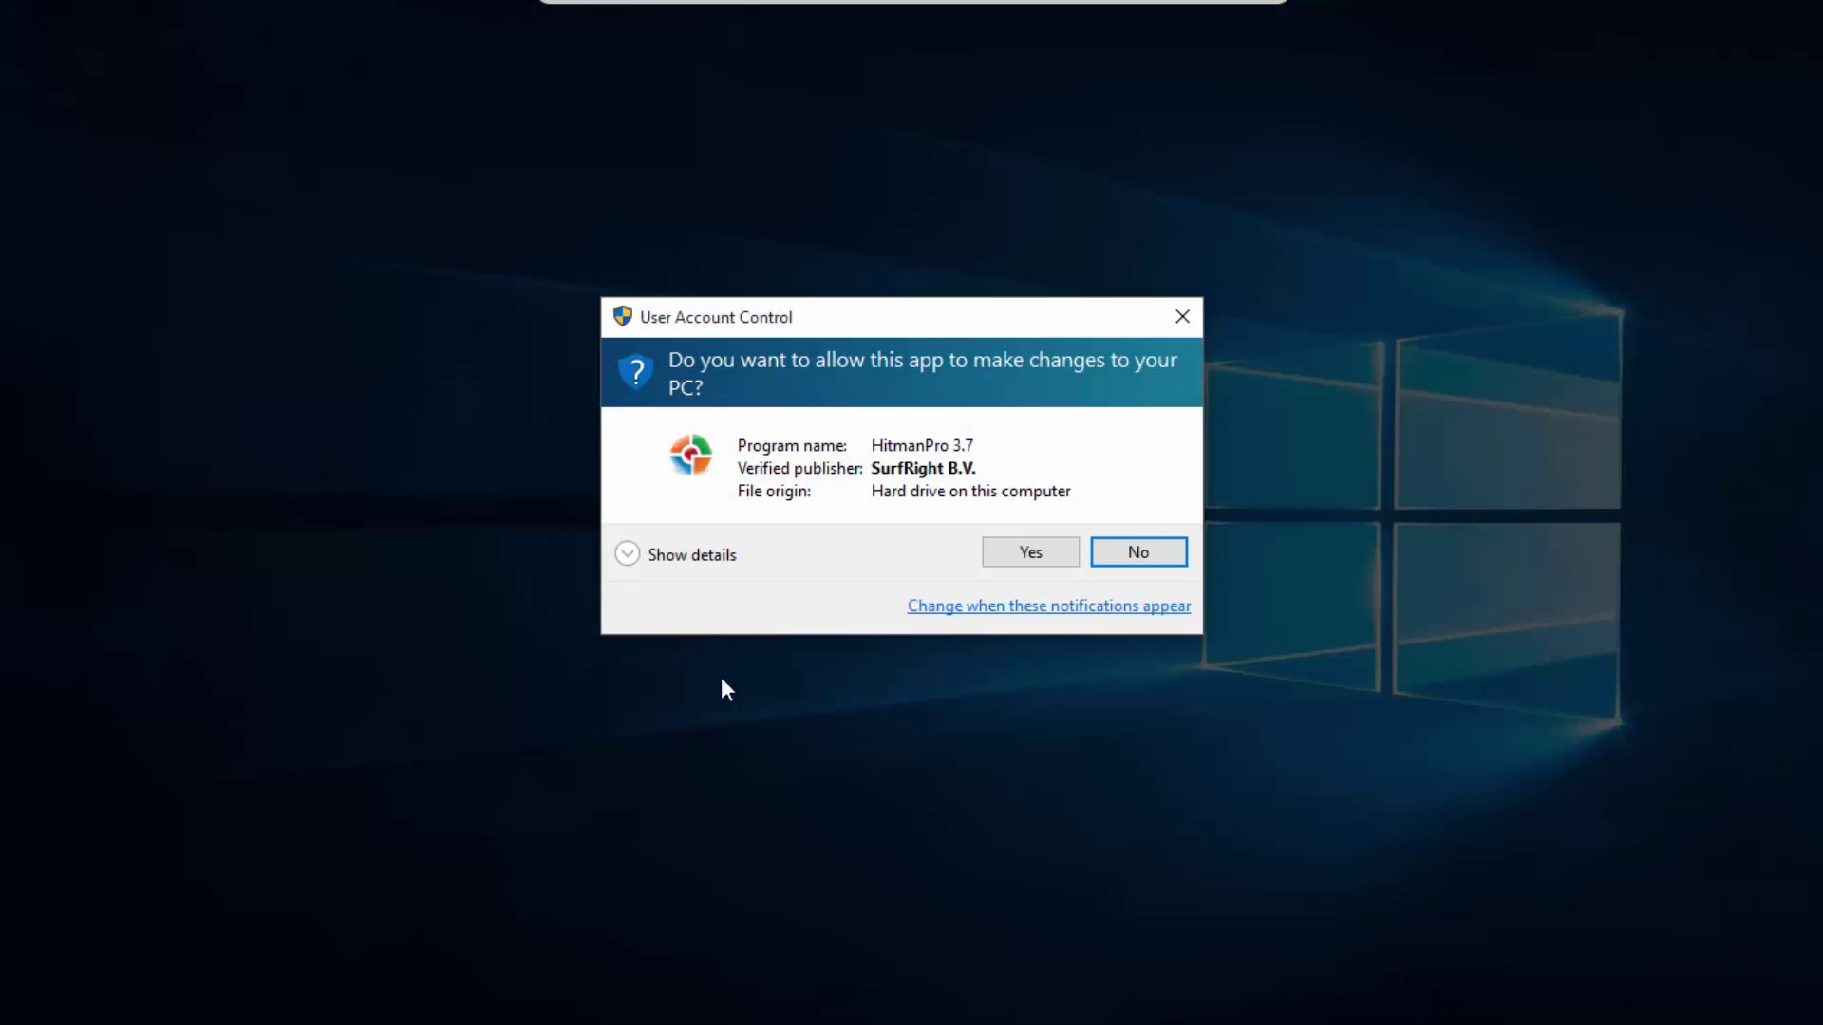
pyautogui.click(1028, 554)
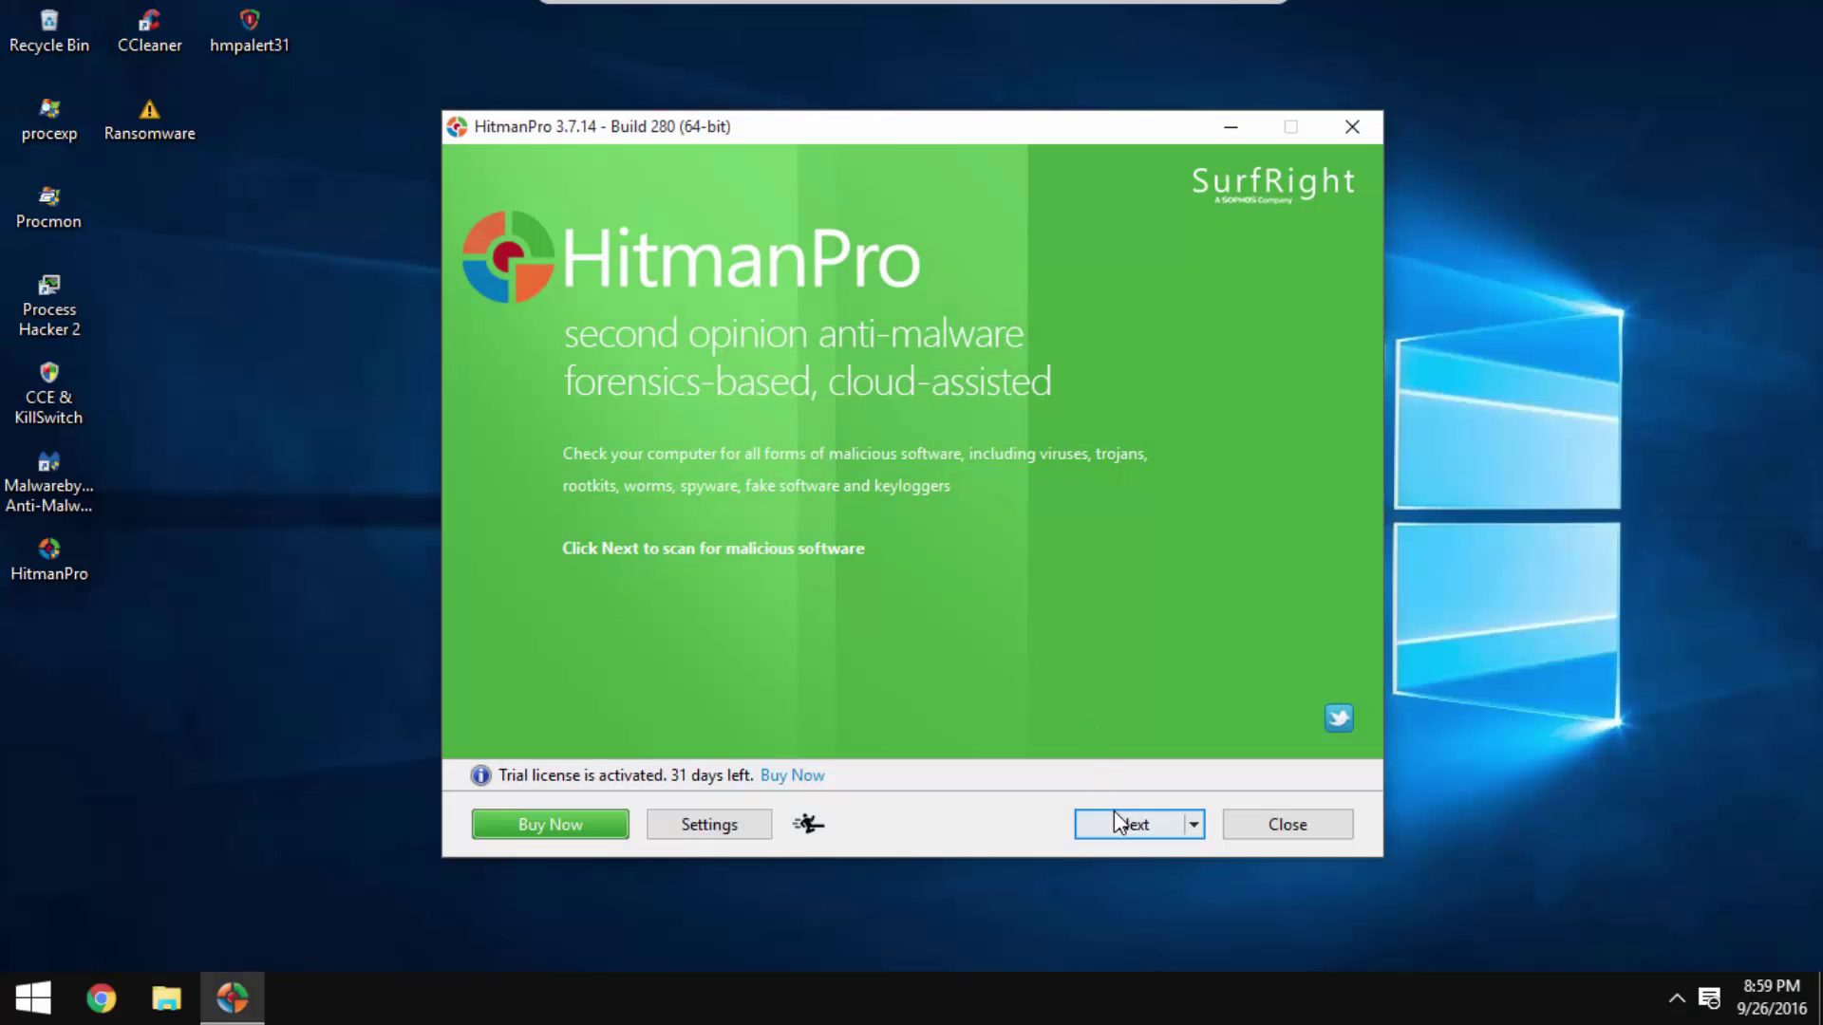
pyautogui.click(1116, 818)
pyautogui.click(1160, 818)
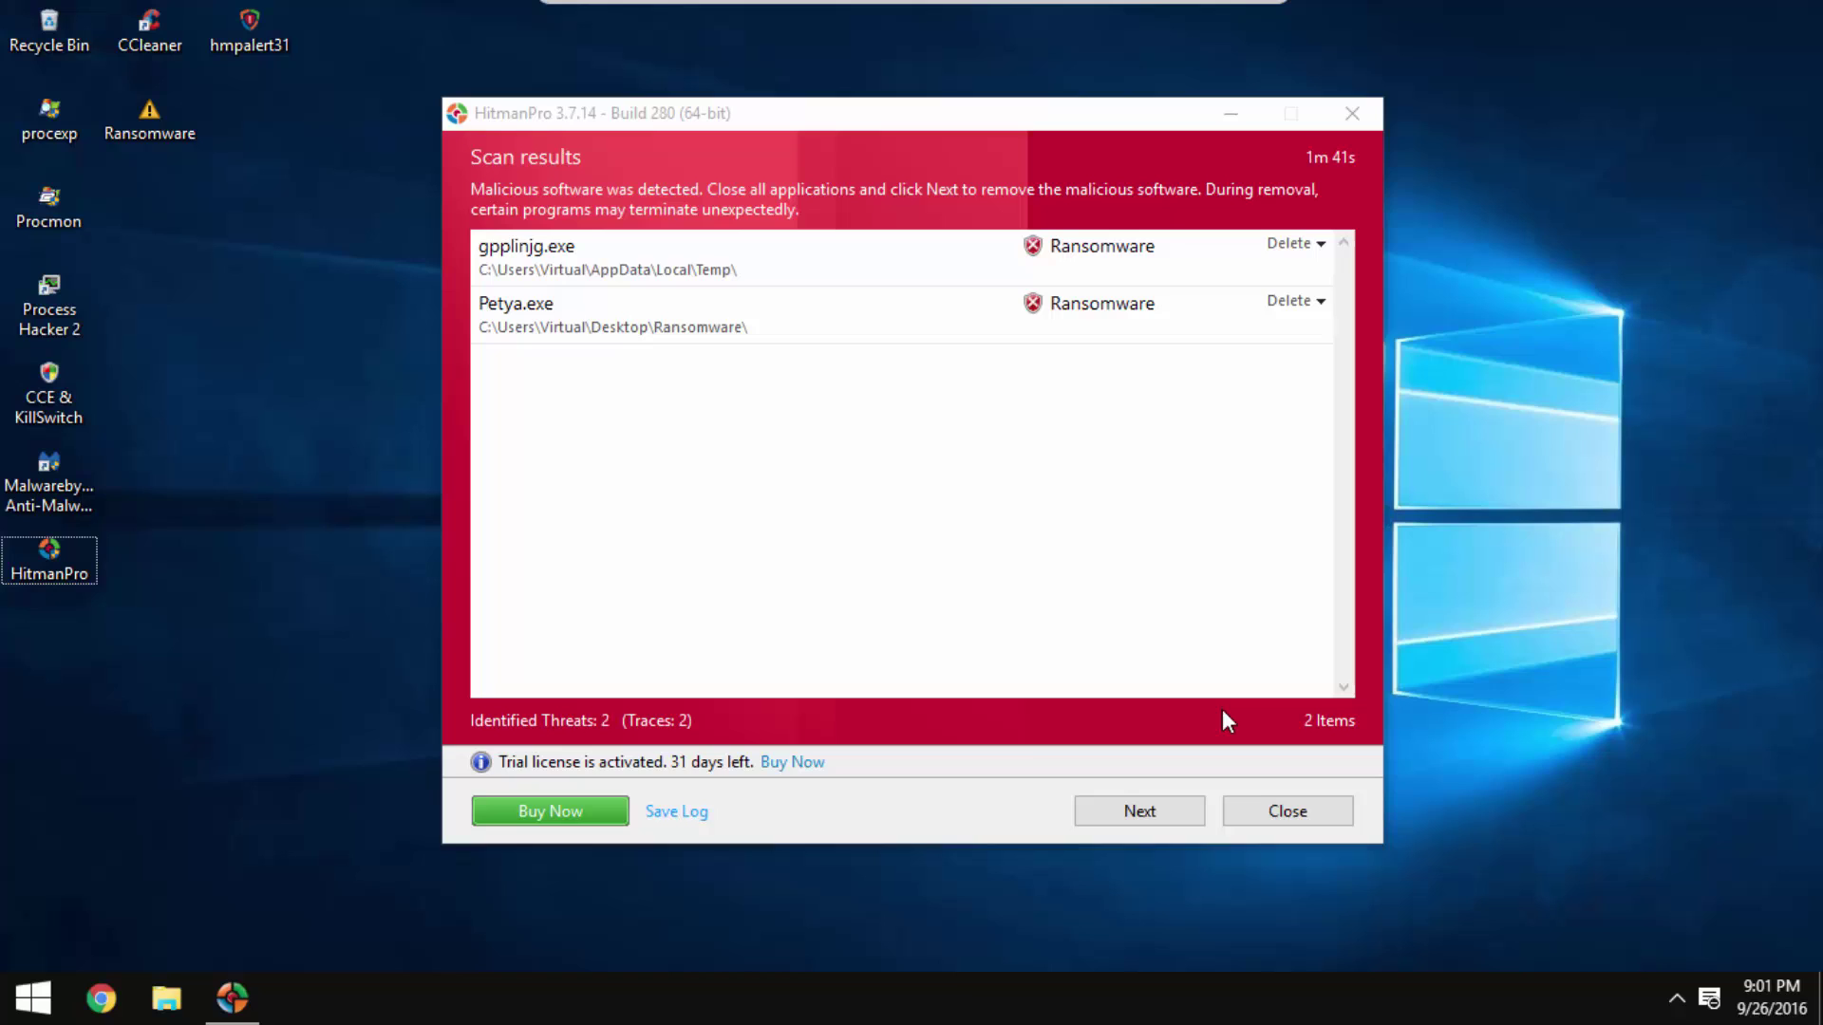
# Switch Petya.exe's action to Ignore, leaving gpplinjg.exe marked for Delete
pyautogui.click(619, 334)
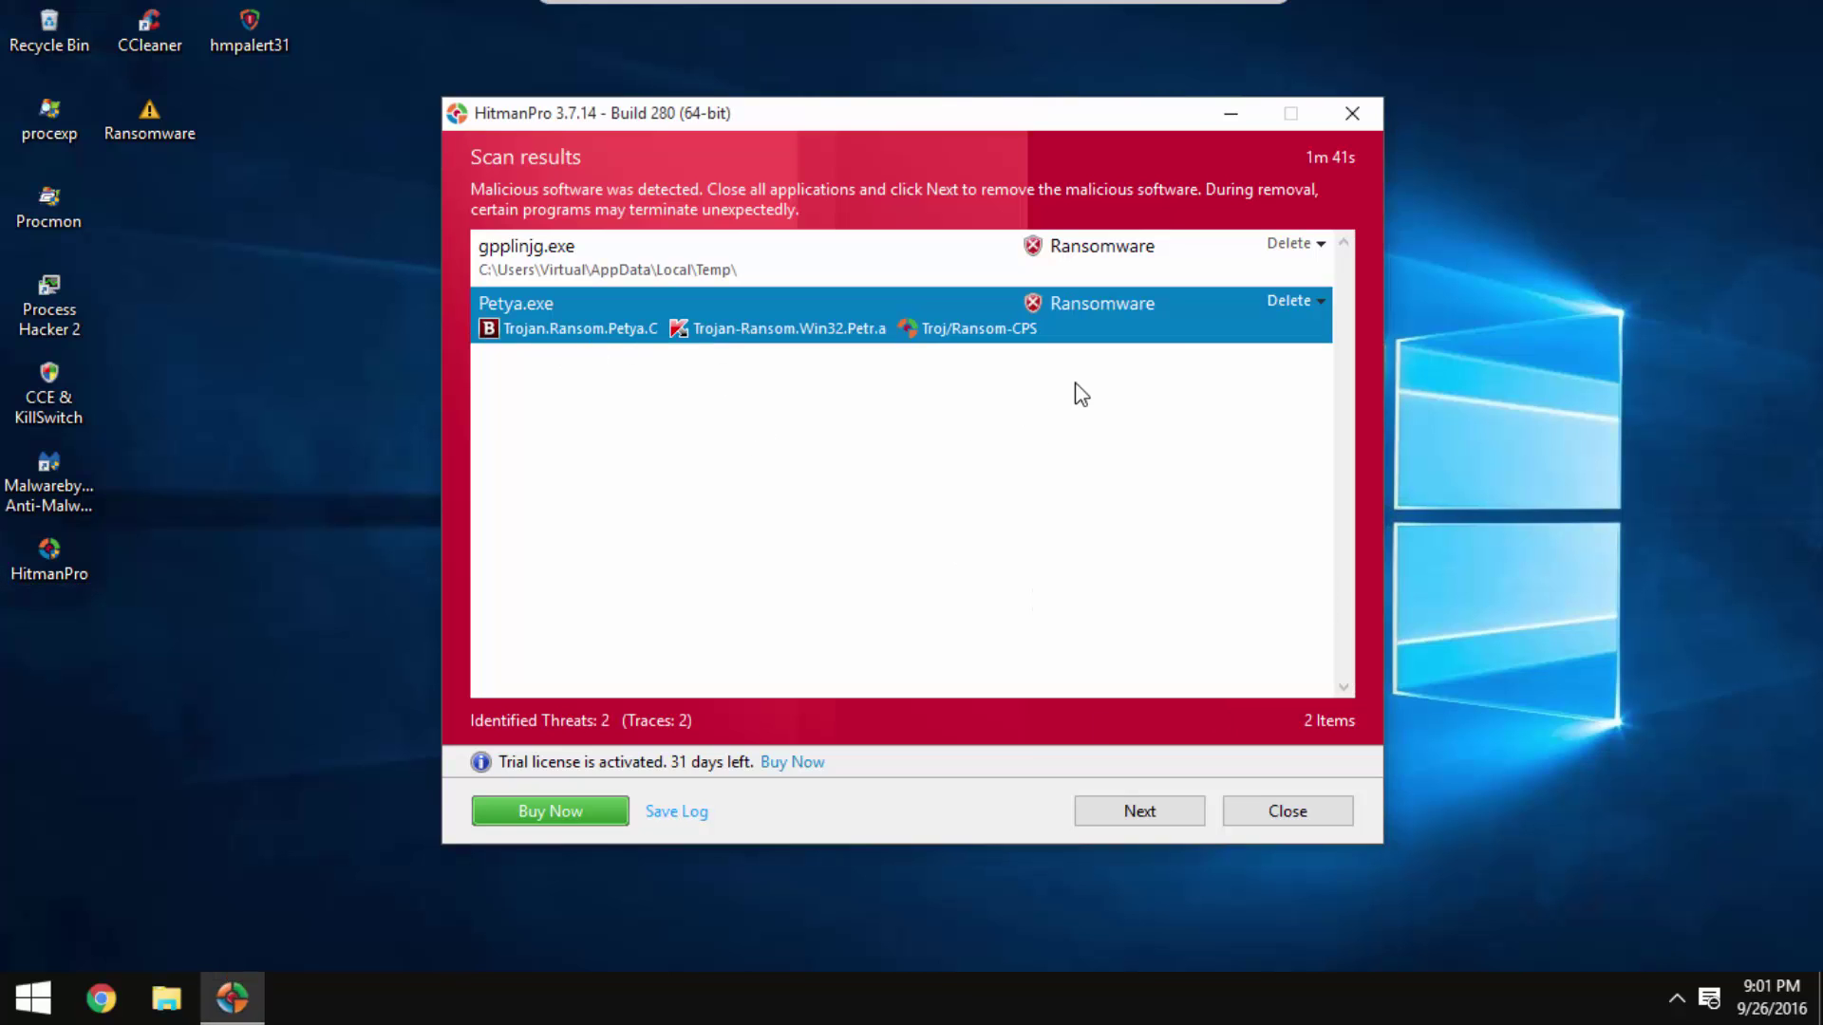
pyautogui.click(1283, 309)
pyautogui.click(1238, 406)
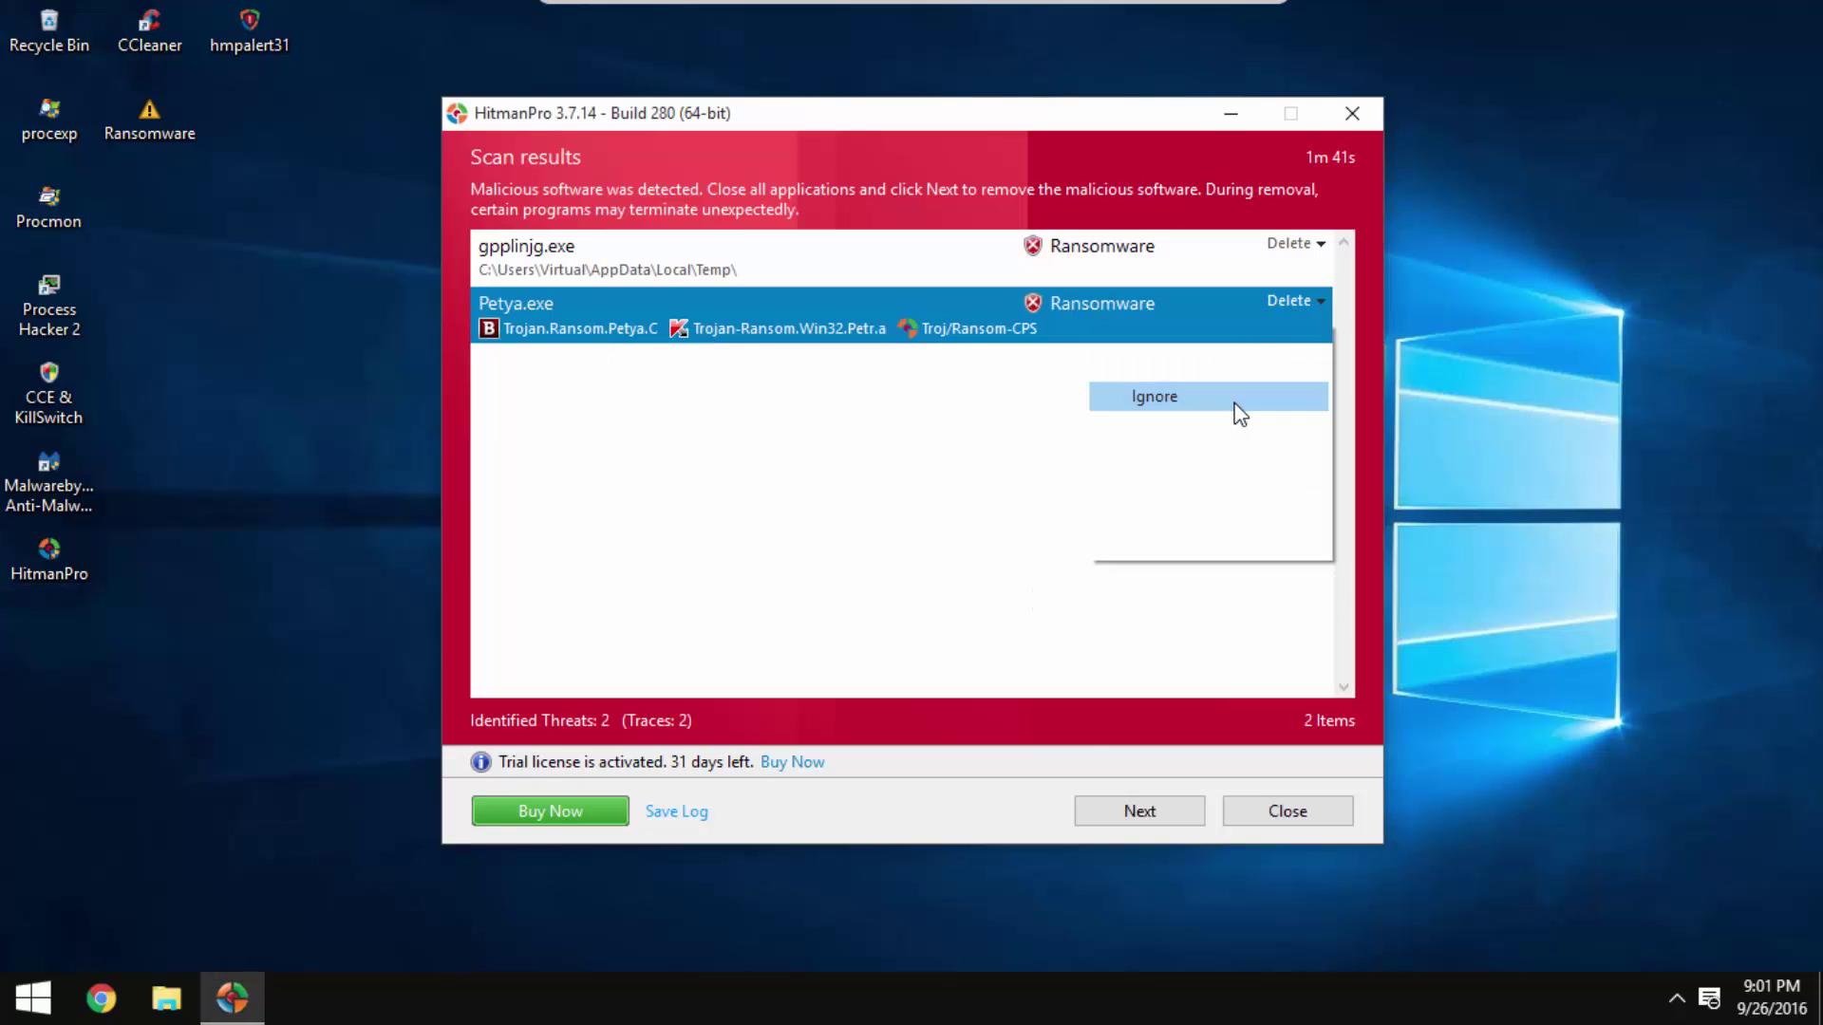
pyautogui.click(597, 272)
pyautogui.click(209, 794)
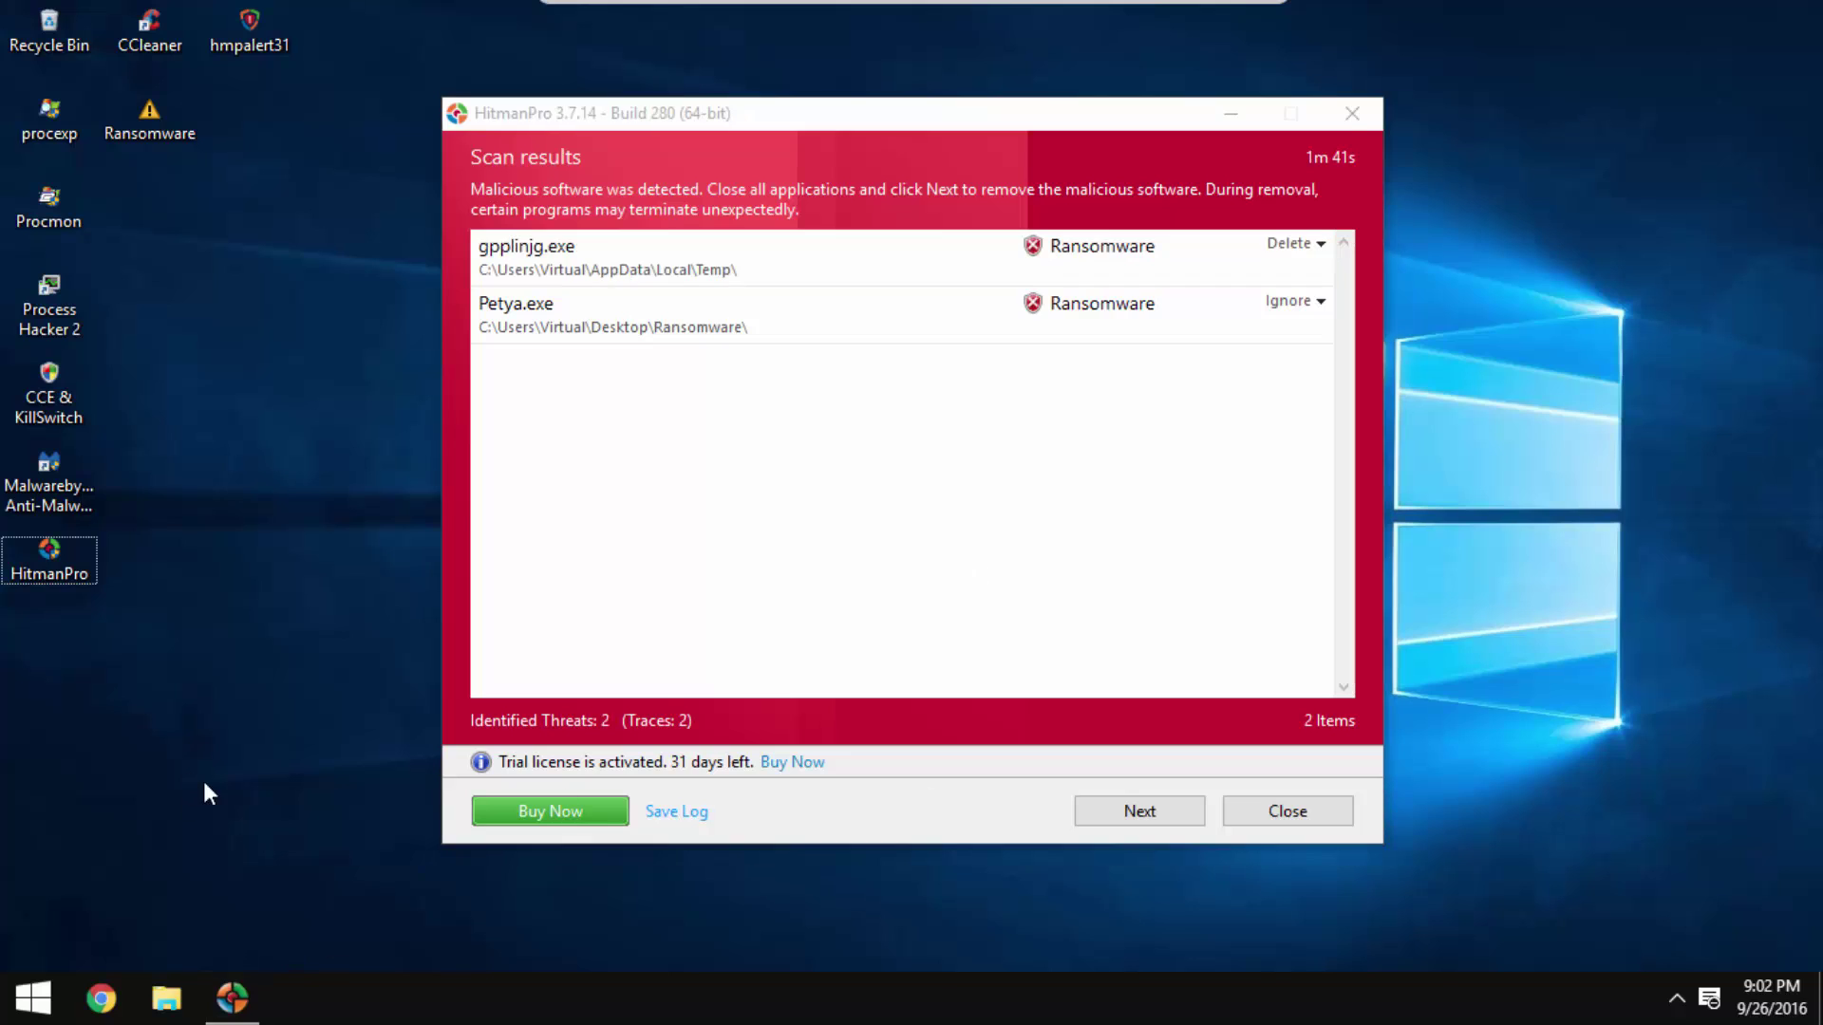
# Open the %temp% folder via Run and minimize HitmanPro
pyautogui.press('super+r')
pyautogui.write('%temp%')
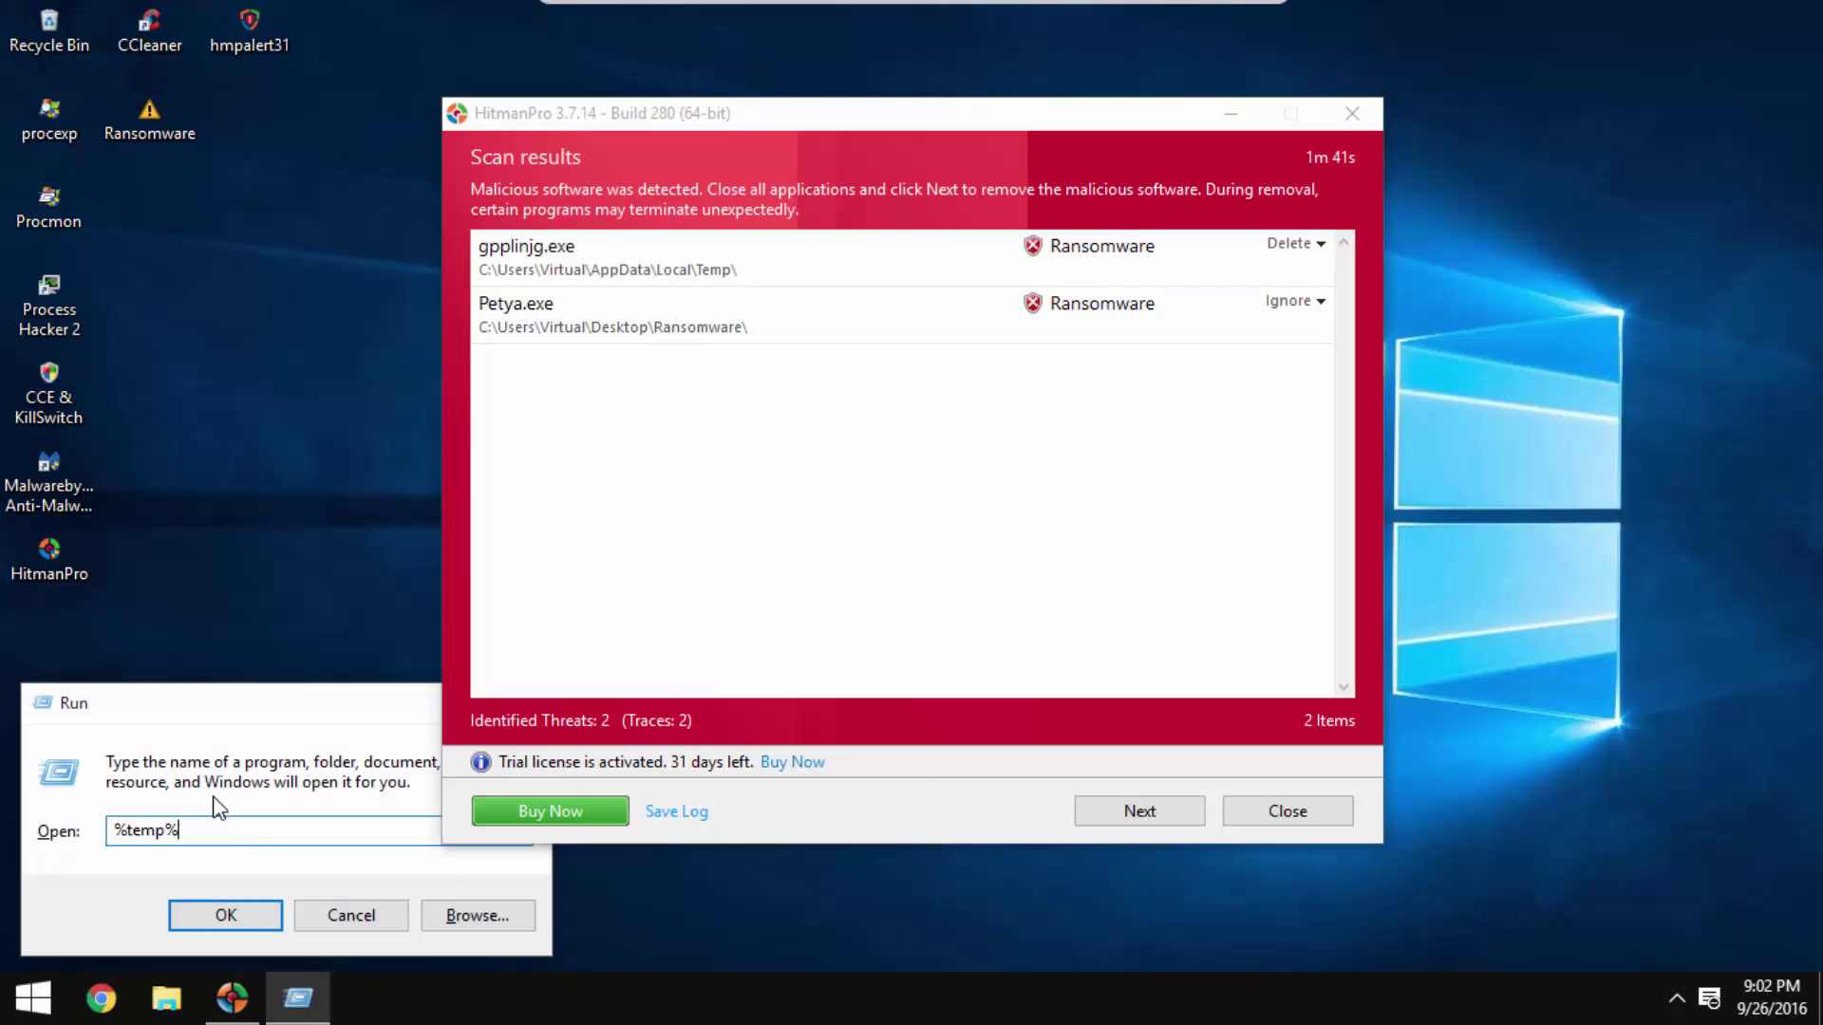
pyautogui.press('Return')
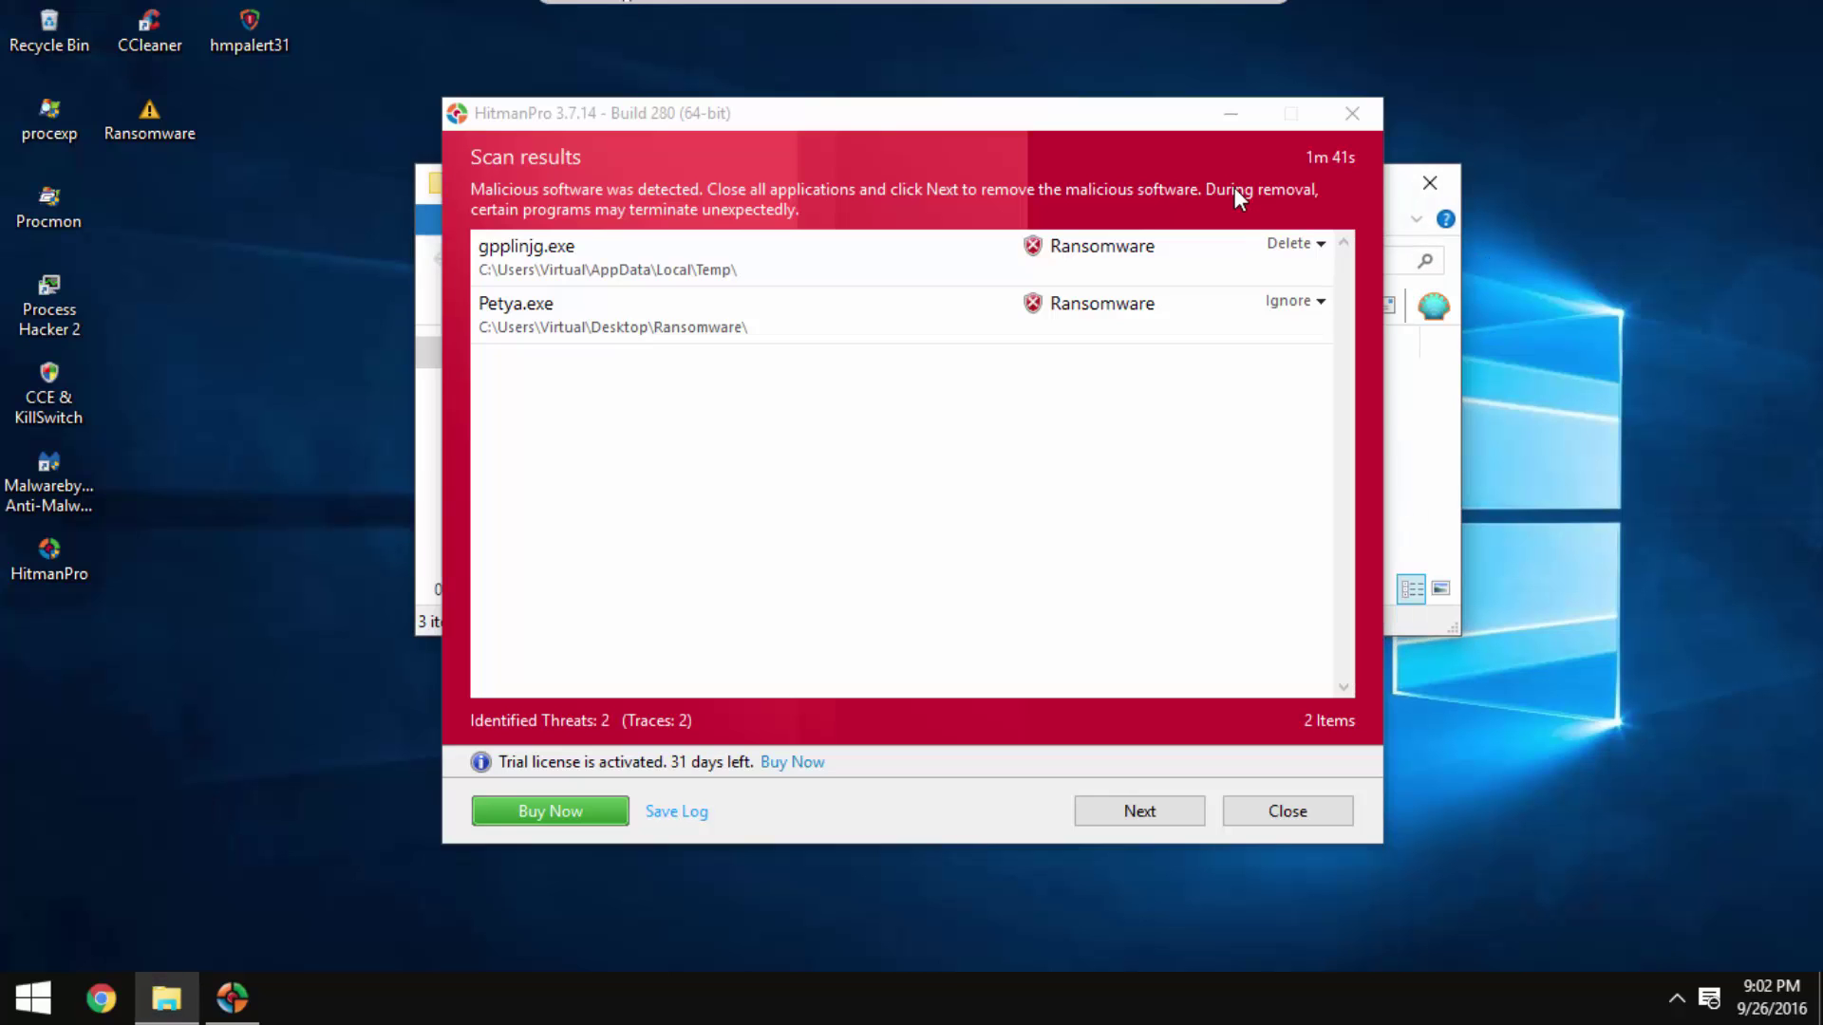
pyautogui.click(1230, 113)
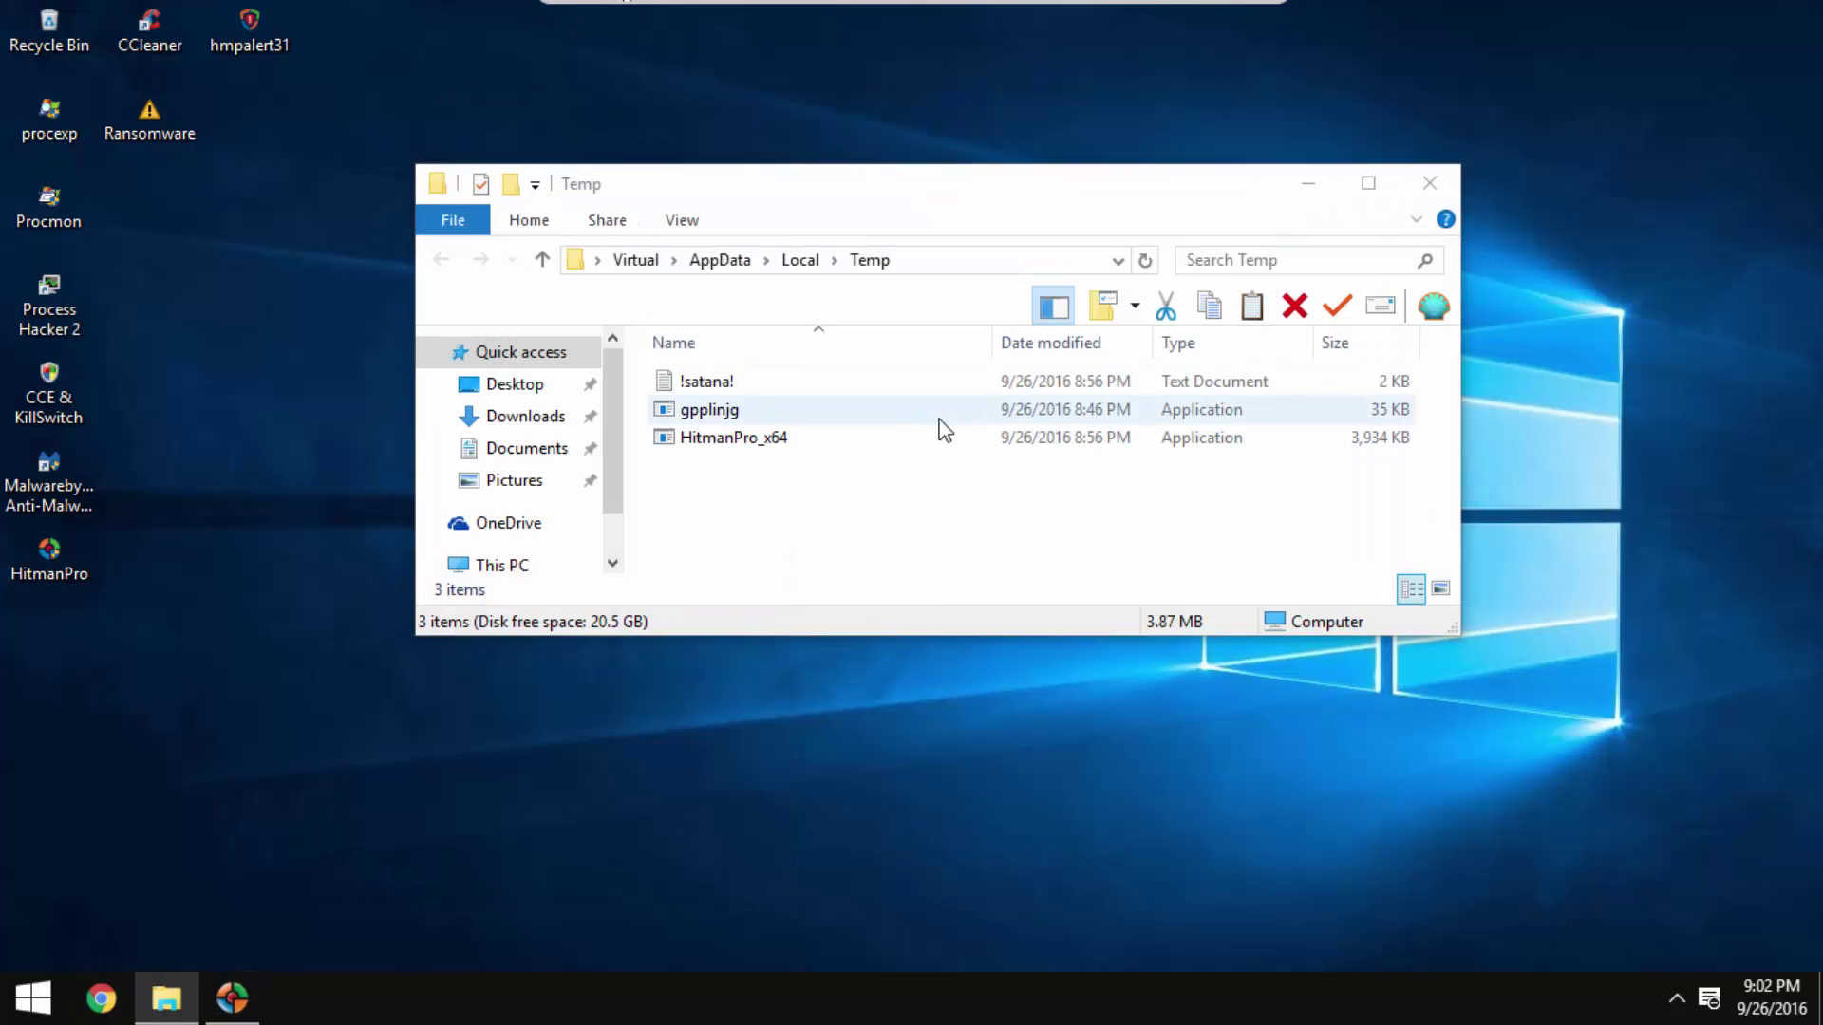
# Read the !satana! ransom note in Notepad, then close it and the Pictures folder
pyautogui.click(781, 382)
pyautogui.doubleClick(780, 383)
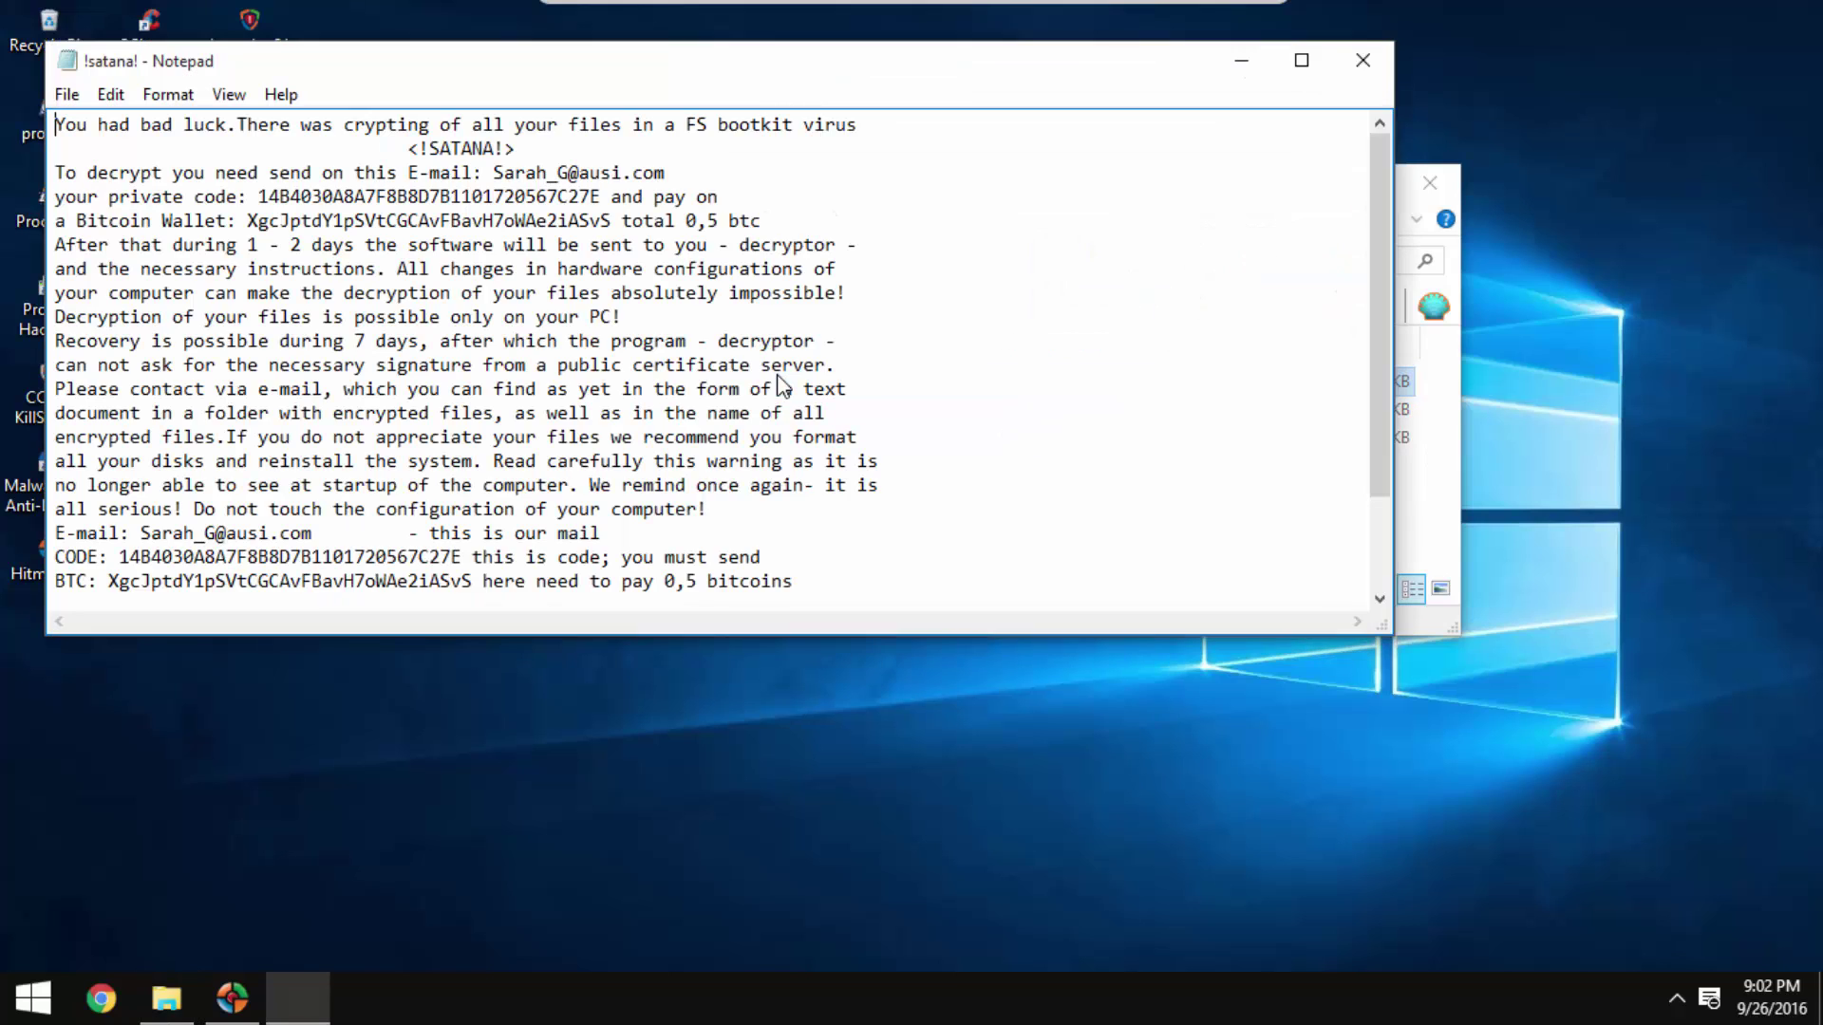
pyautogui.moveTo(801, 132); pyautogui.dragTo(798, 600)
pyautogui.click(1360, 59)
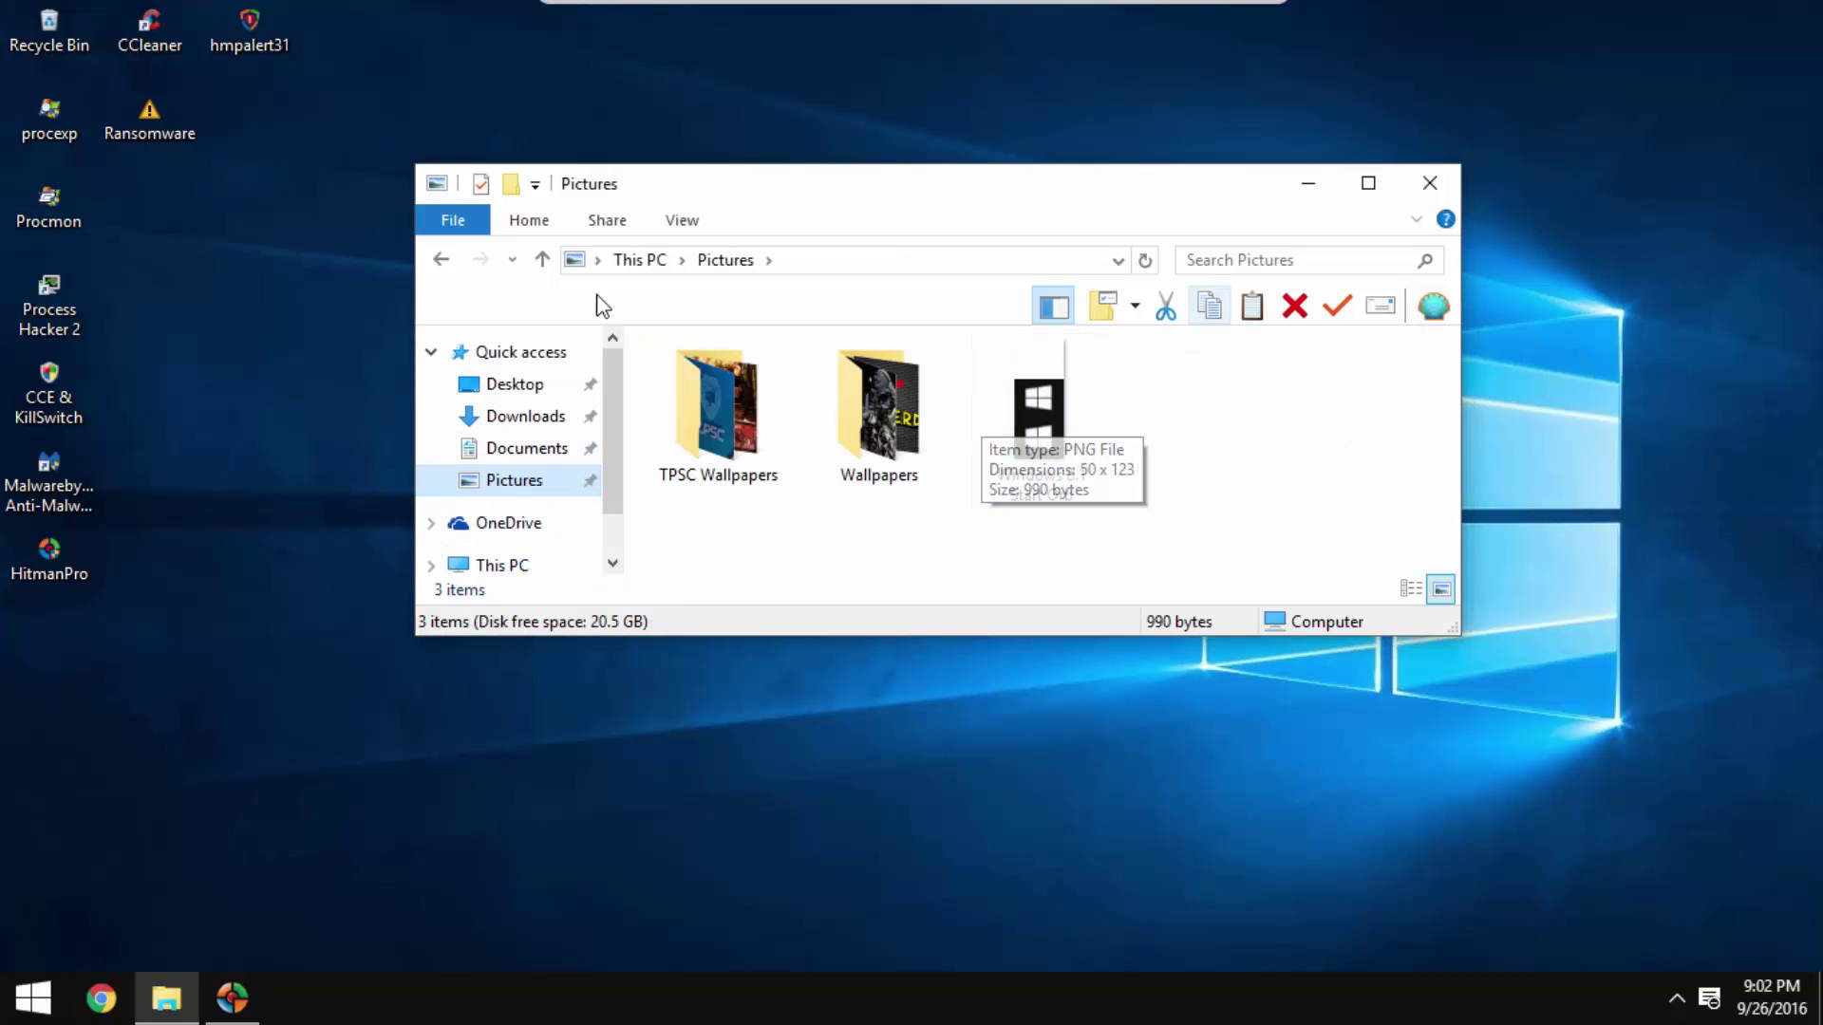
pyautogui.click(1431, 184)
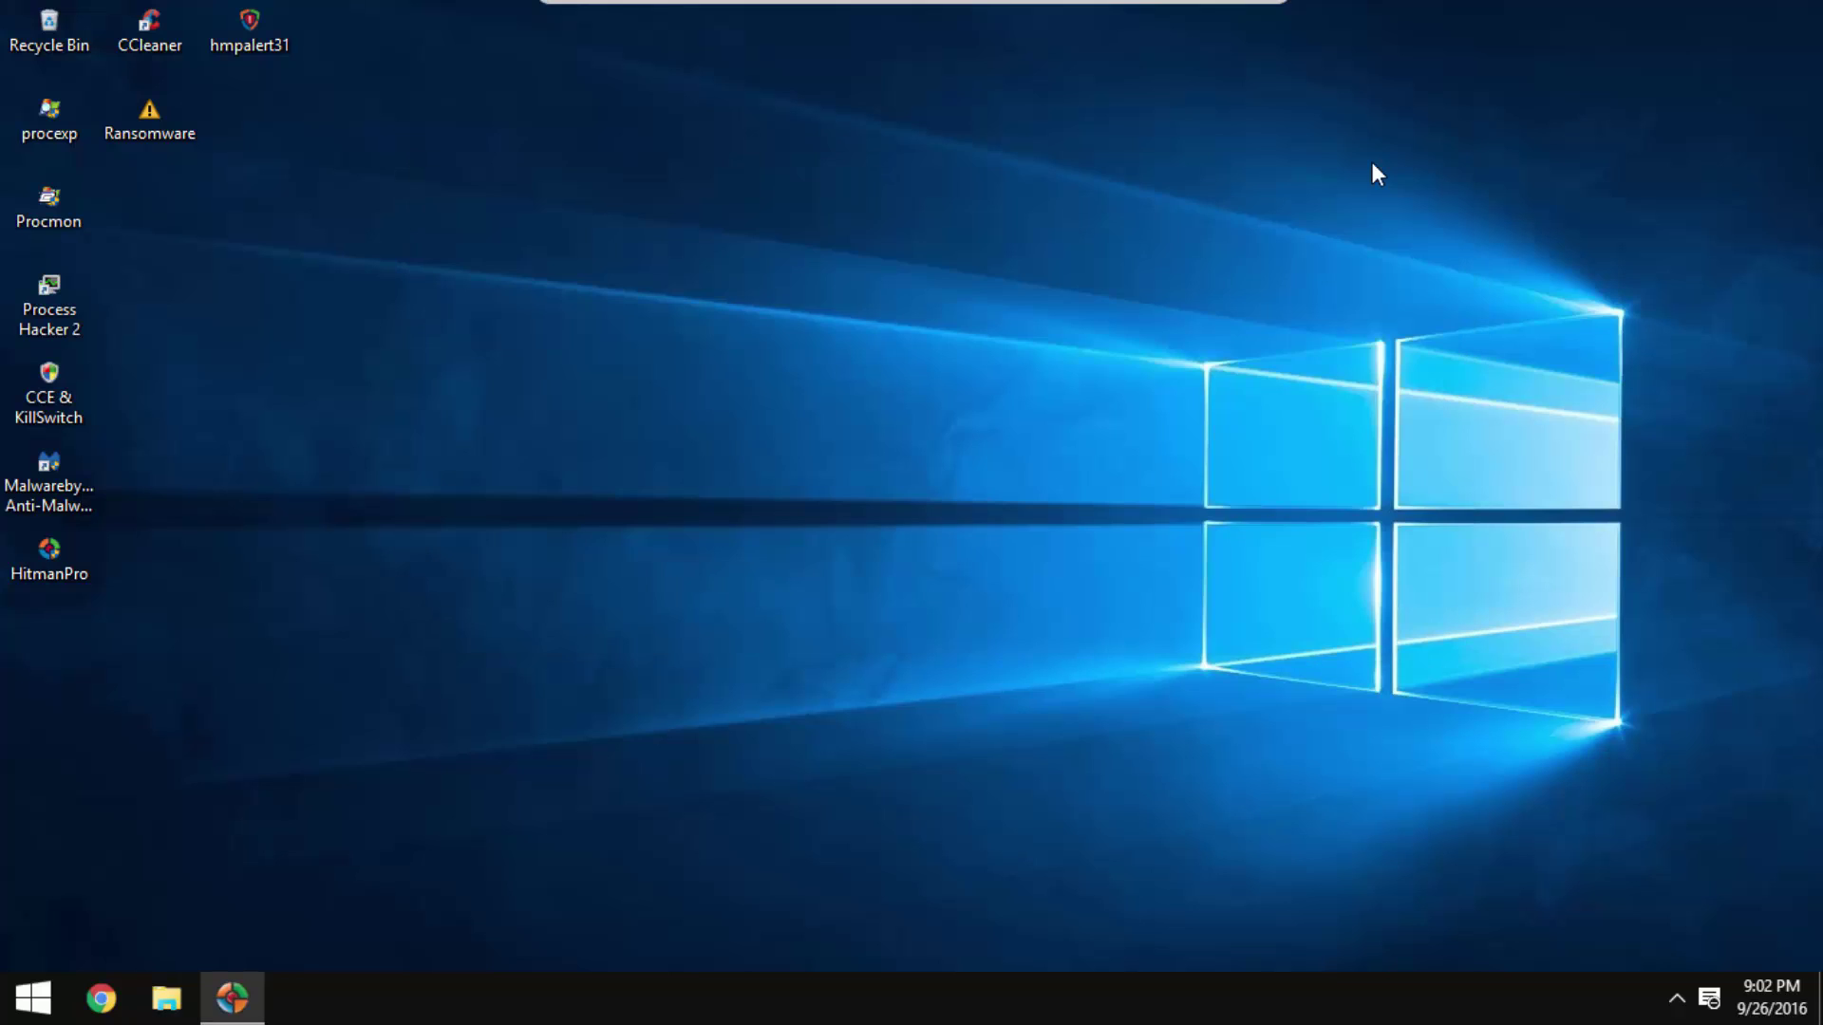
# Restore HitmanPro, view gpplinjg.exe's detection names, and close HitmanPro
pyautogui.click(249, 994)
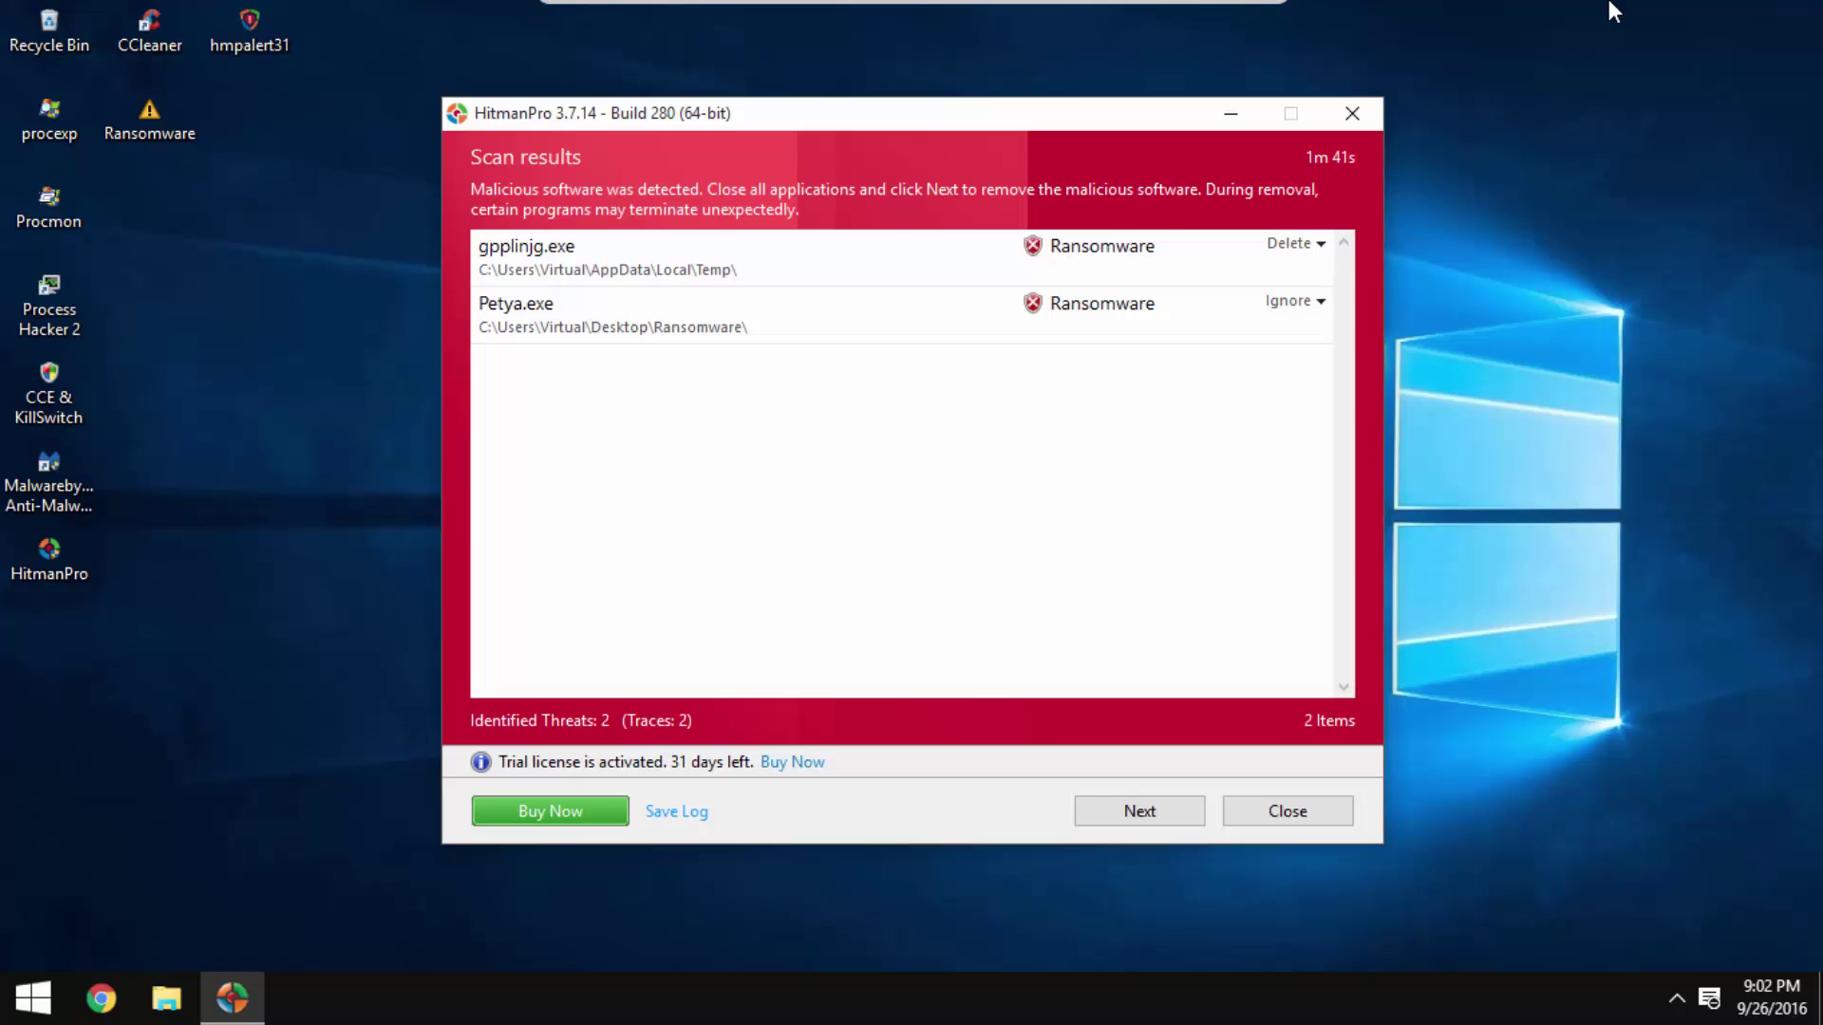
pyautogui.click(934, 255)
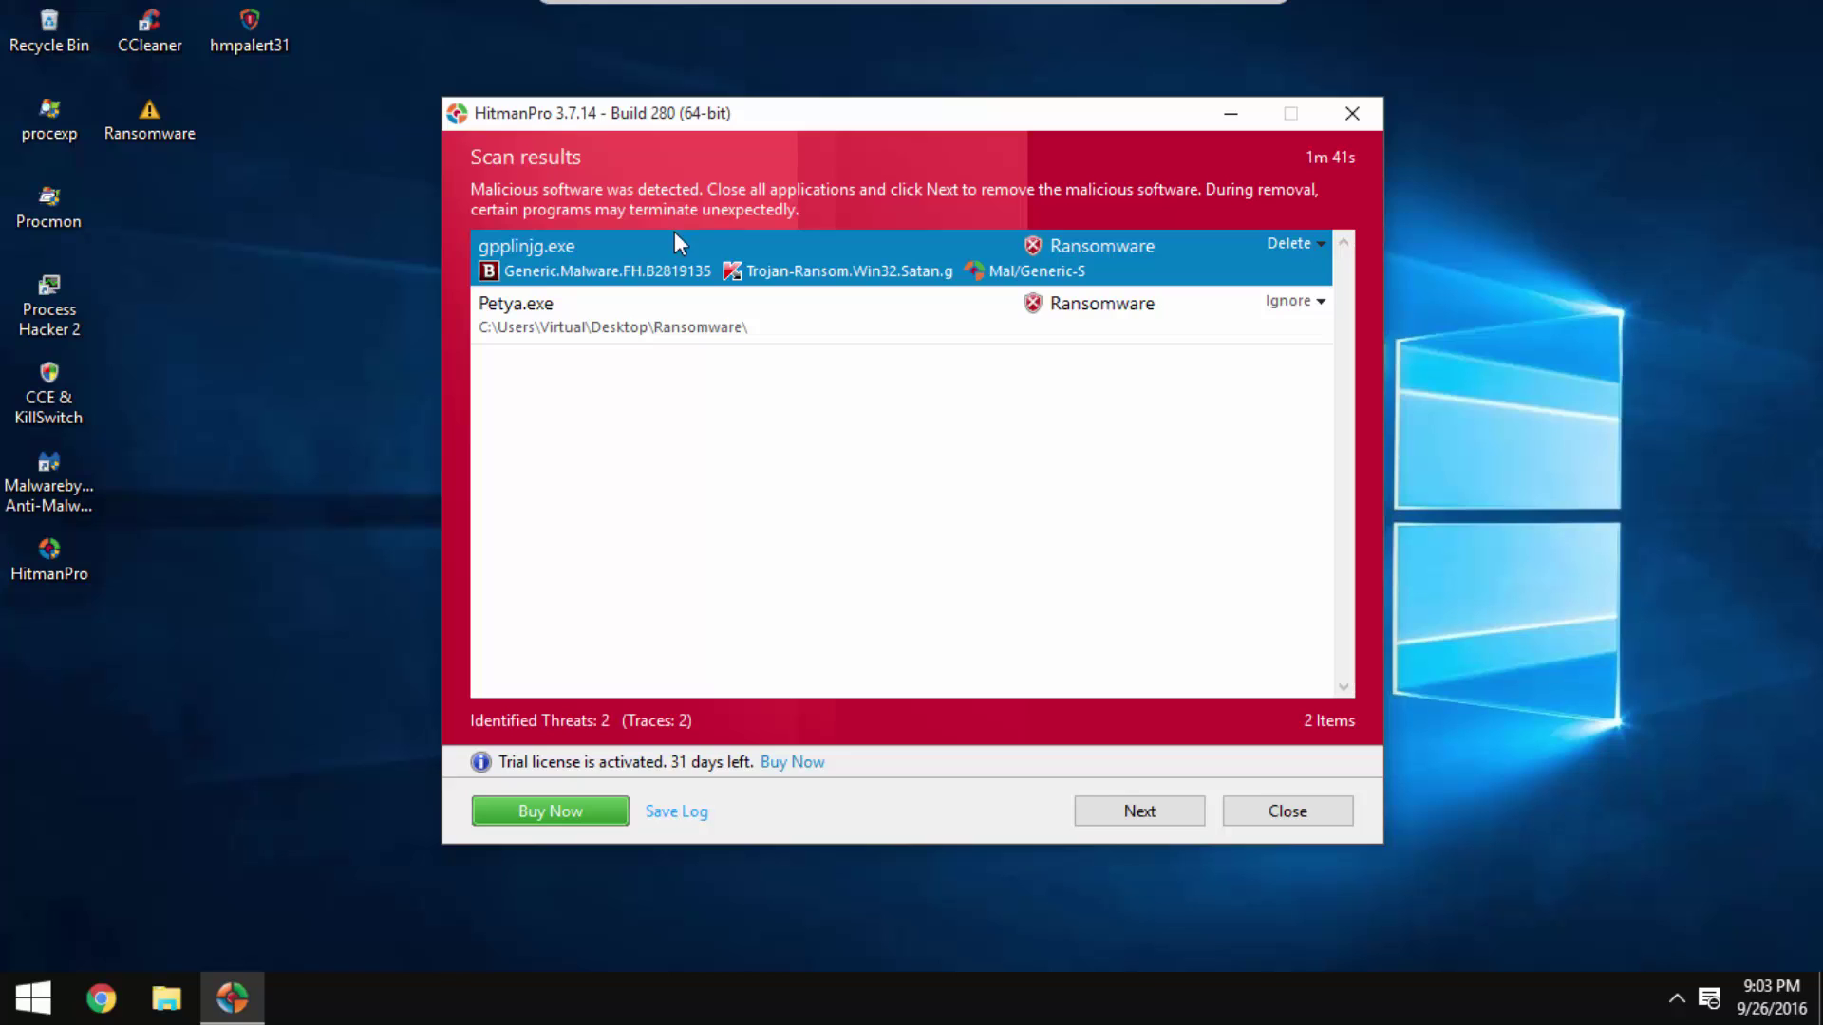
pyautogui.click(1310, 808)
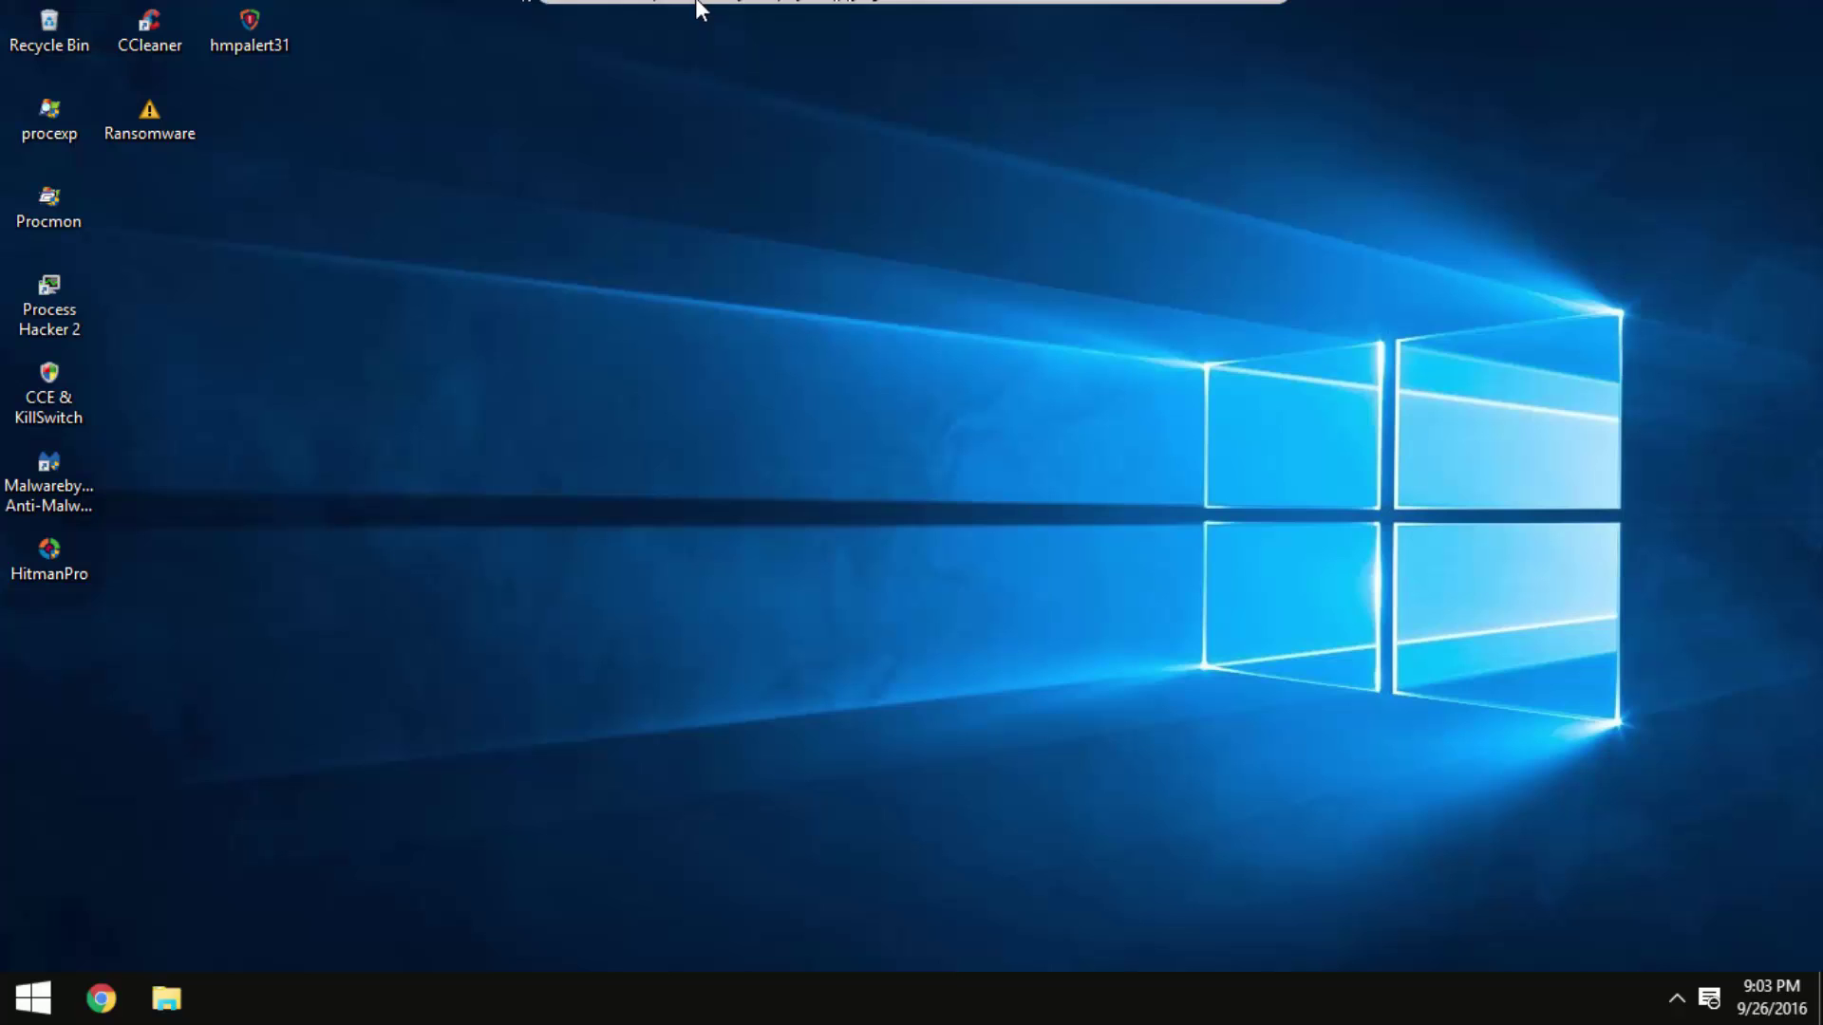
# Restart Windows 10 from the Start button's Shut down or sign out menu
pyautogui.rightClick(28, 997)
pyautogui.moveTo(282, 962)
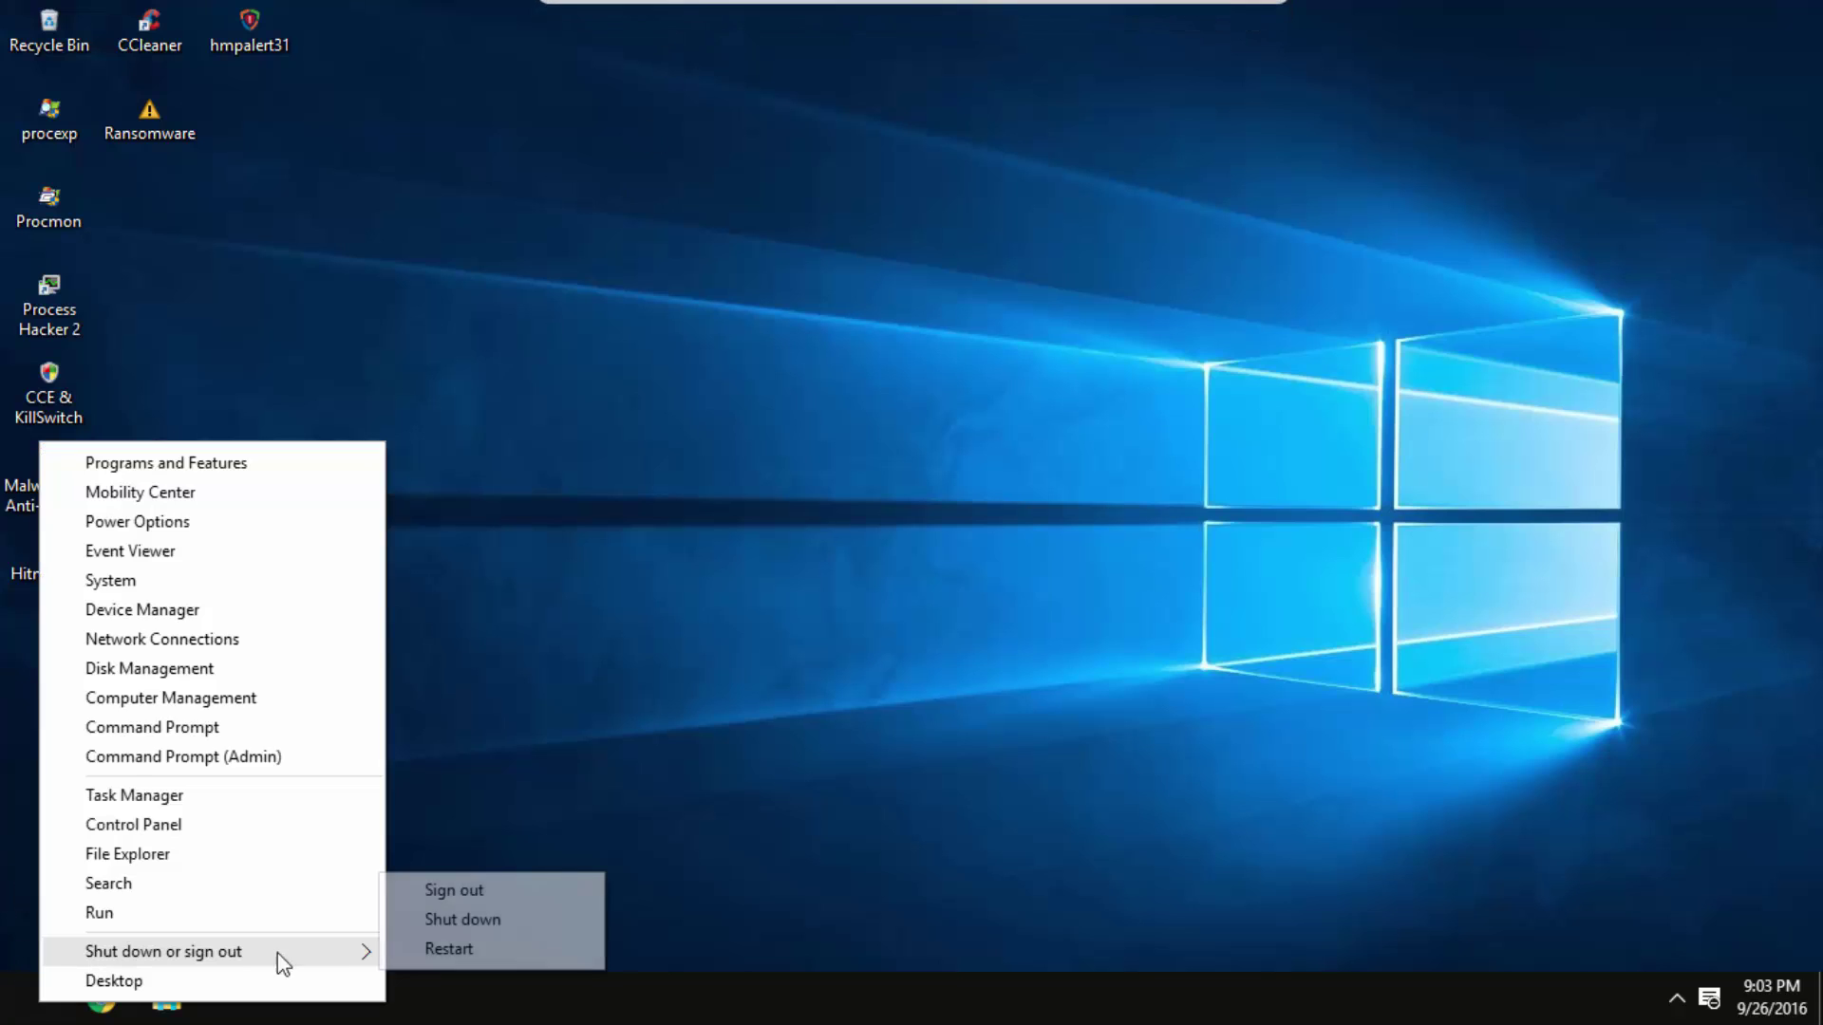
pyautogui.click(419, 950)
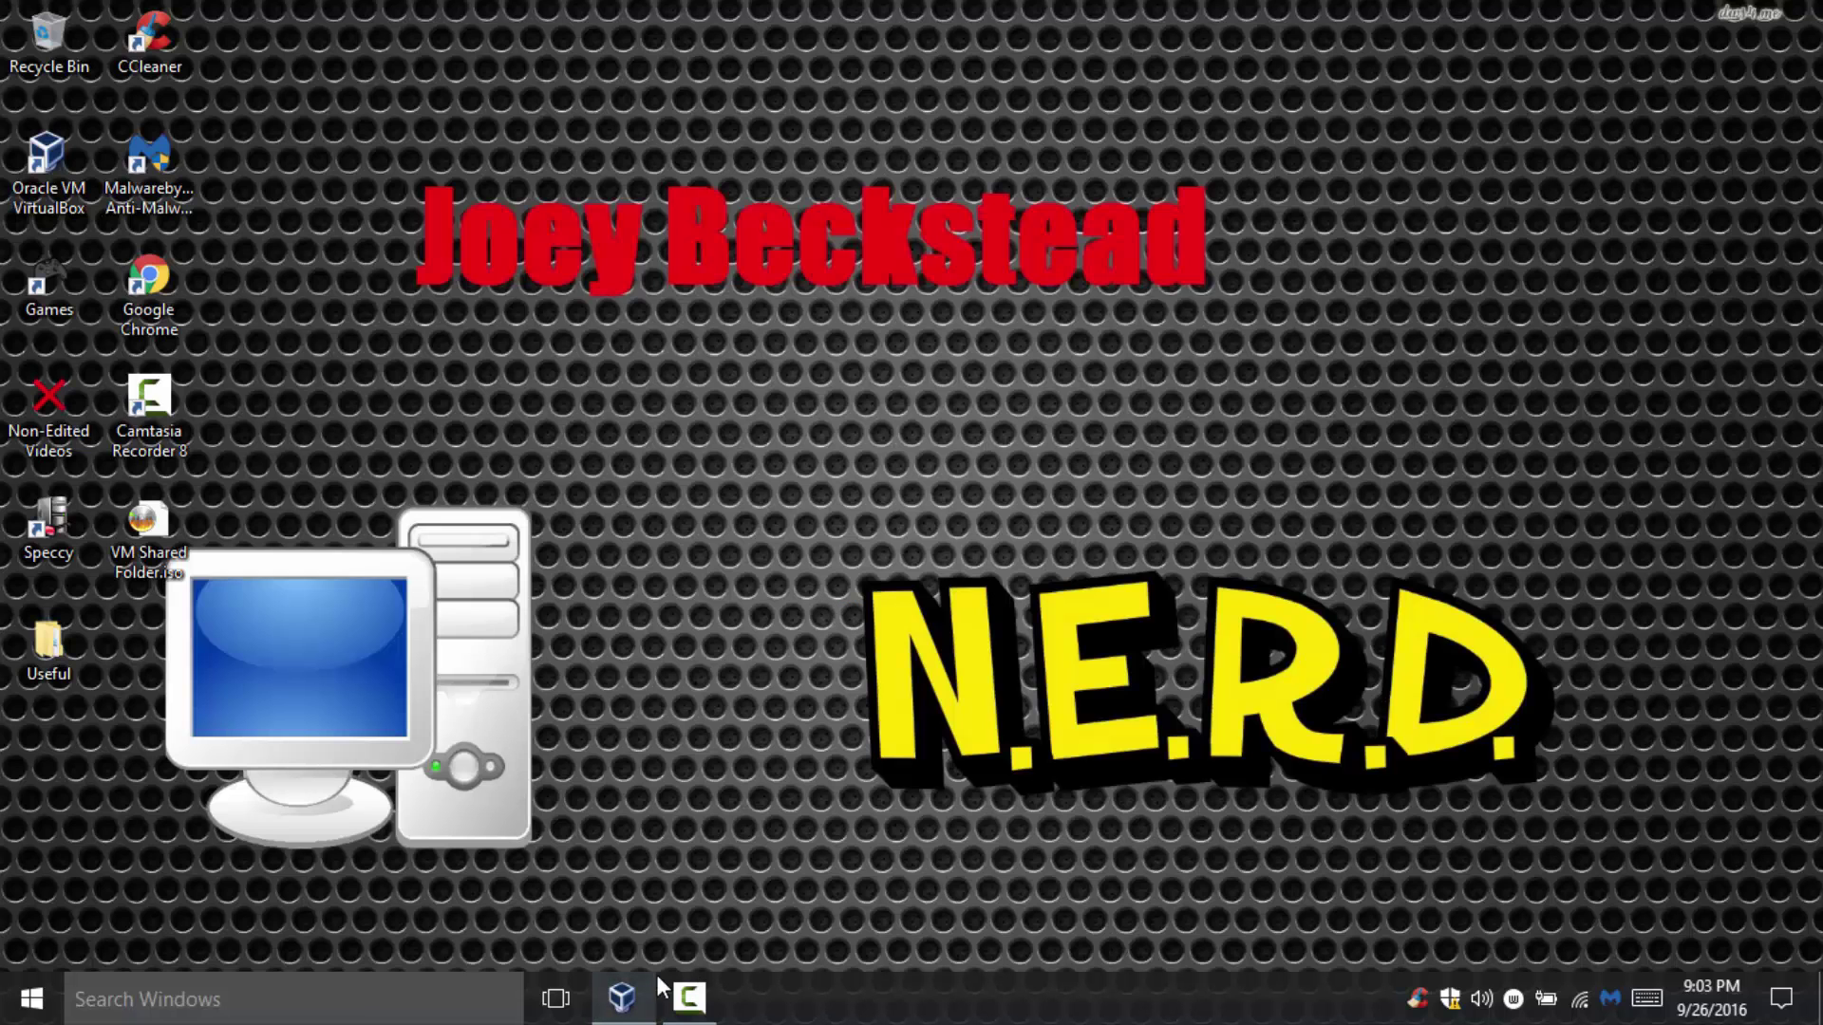
# Restore the Windows10 snapshot without saving the current state, then close VirtualBox Manager
pyautogui.click(619, 995)
pyautogui.click(1692, 156)
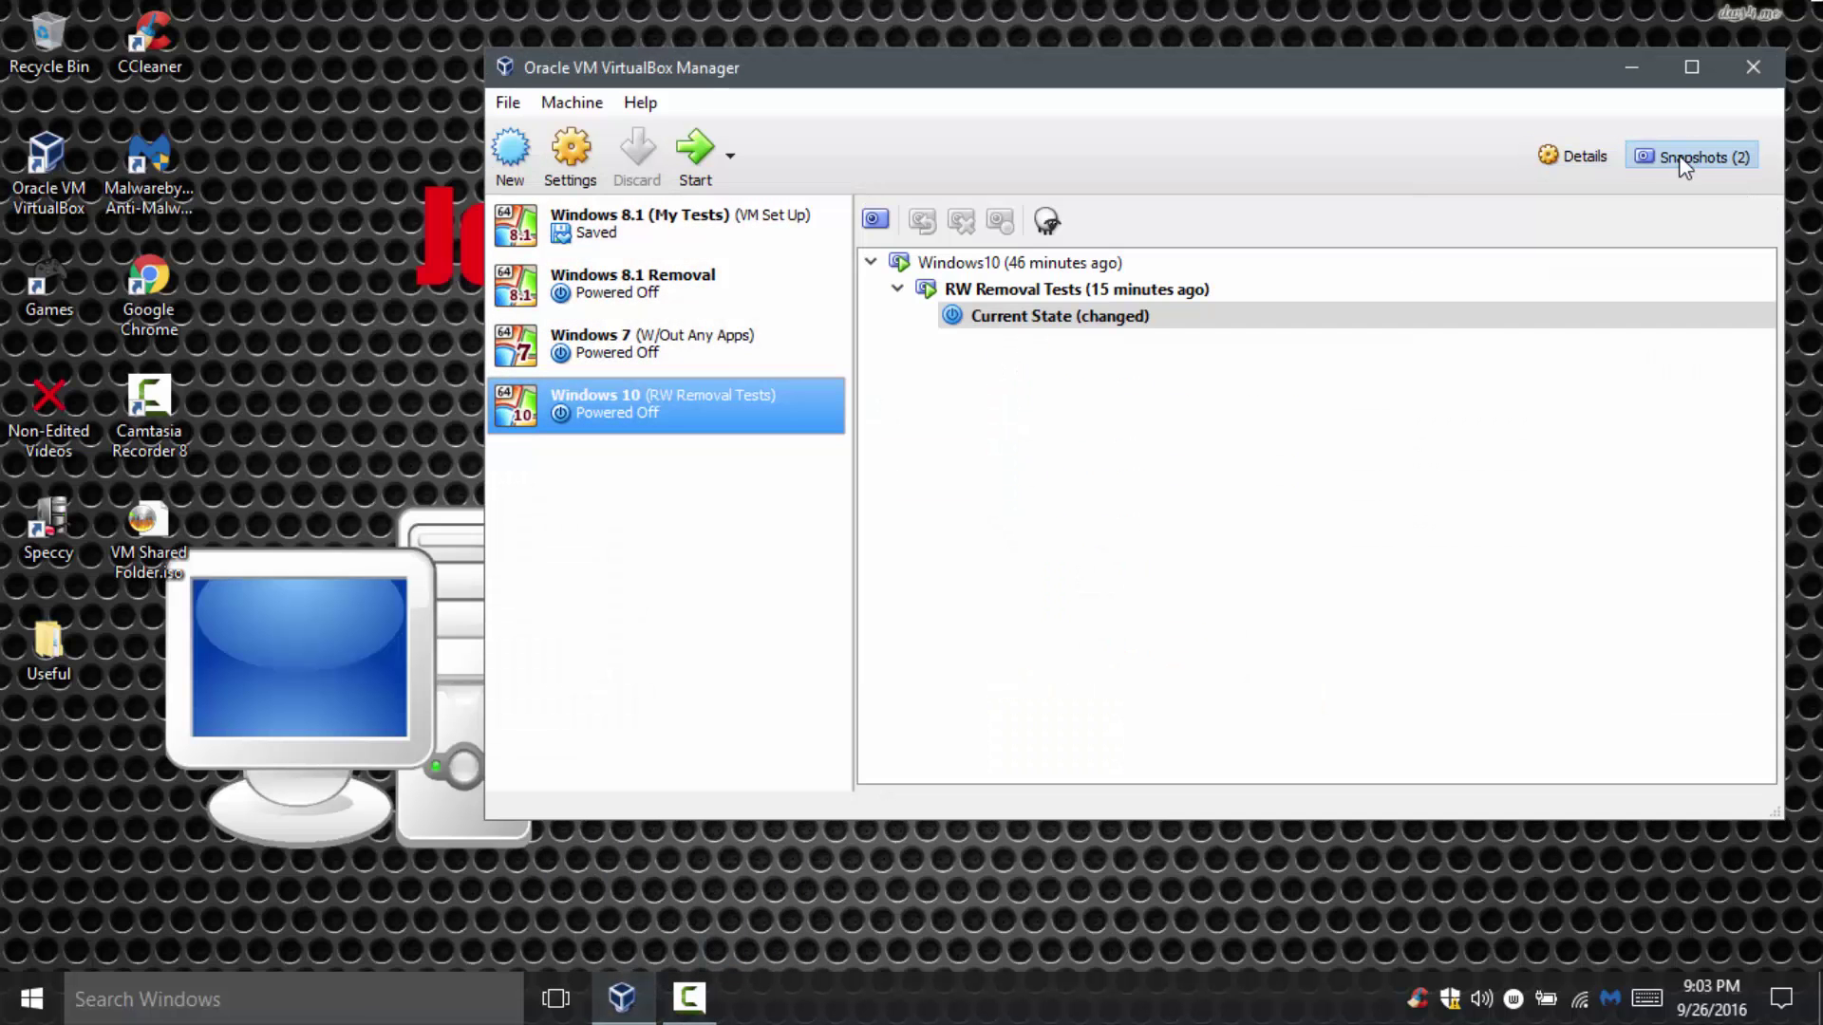
pyautogui.click(1006, 263)
pyautogui.rightClick(1008, 262)
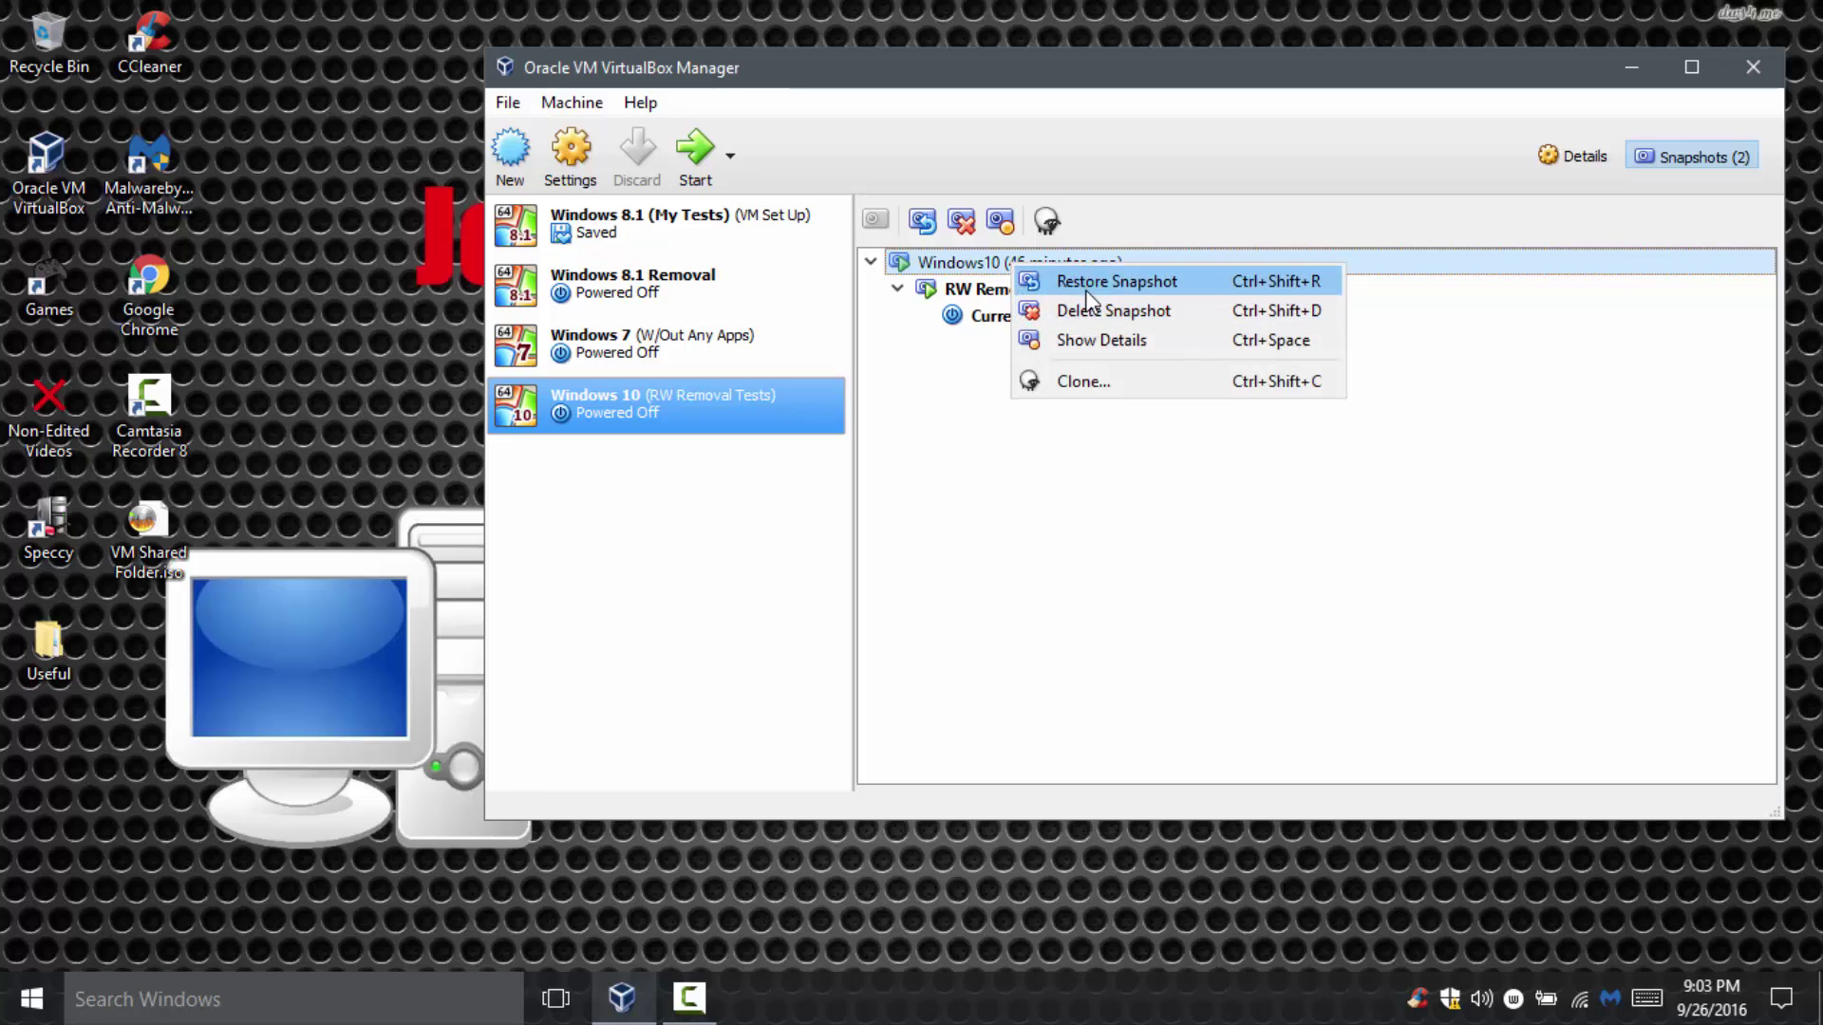
pyautogui.click(1139, 277)
pyautogui.click(1034, 510)
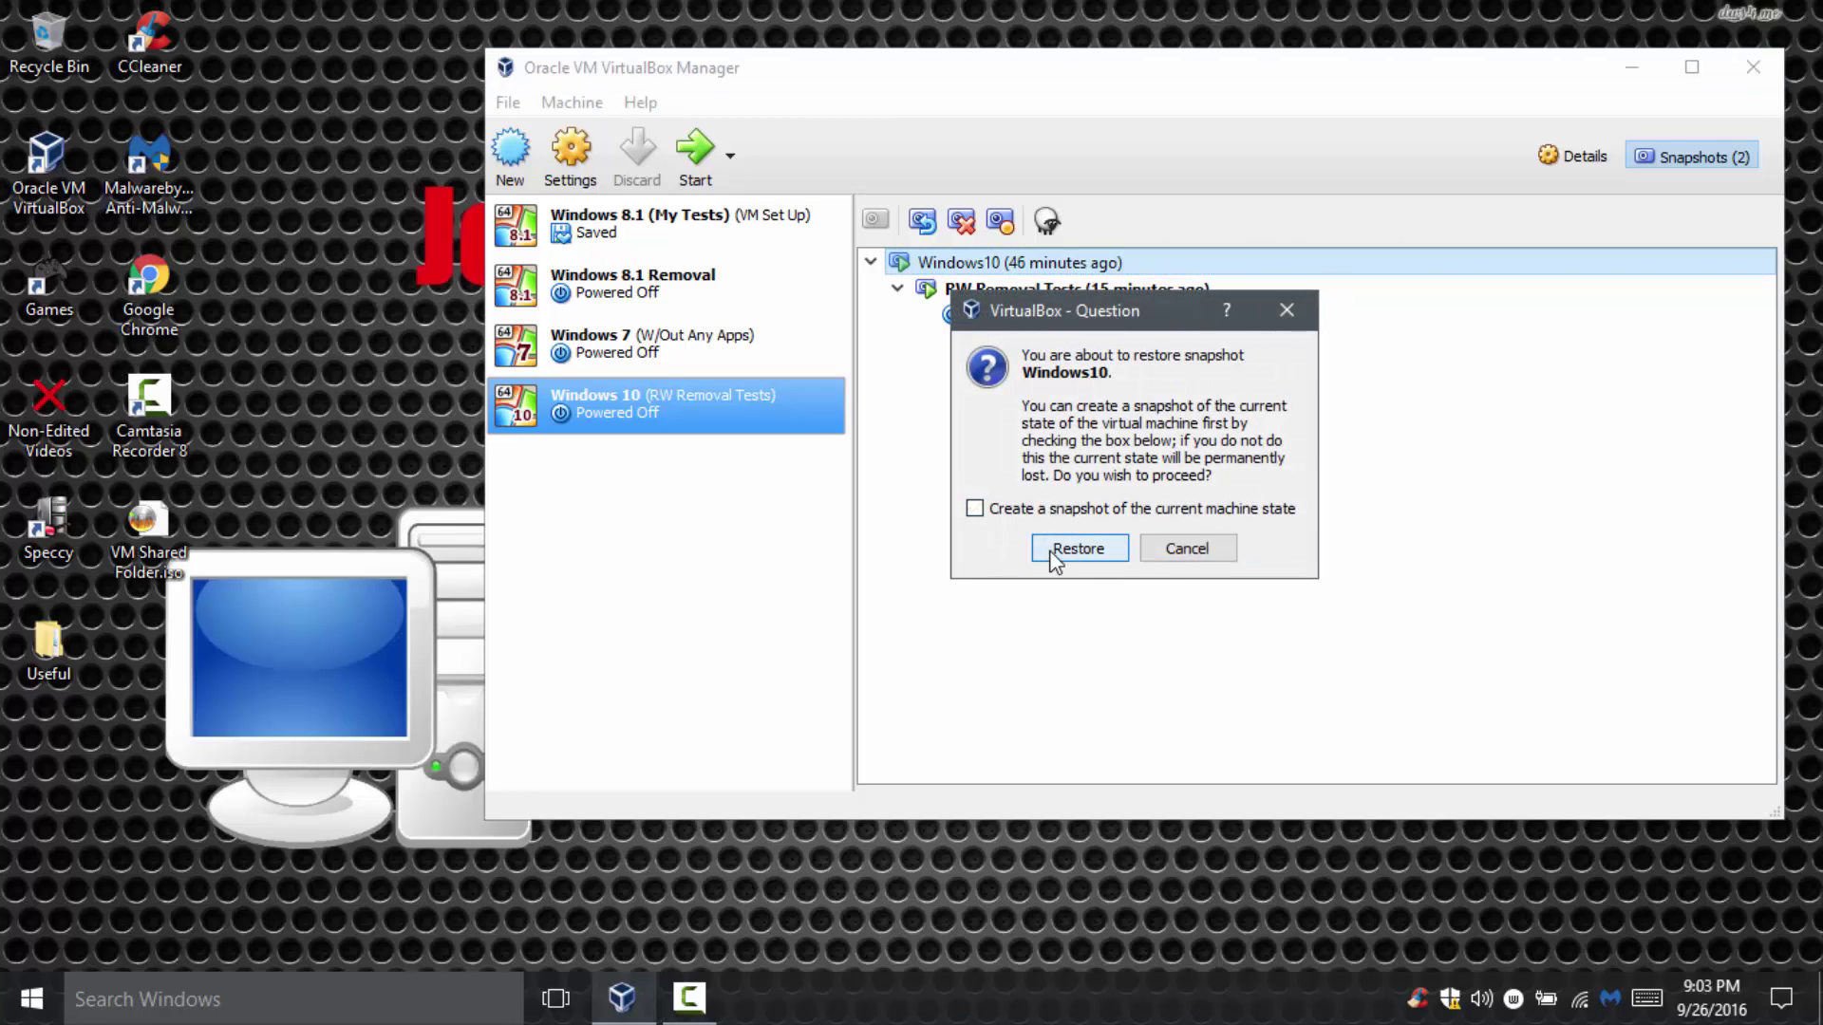
pyautogui.click(1054, 551)
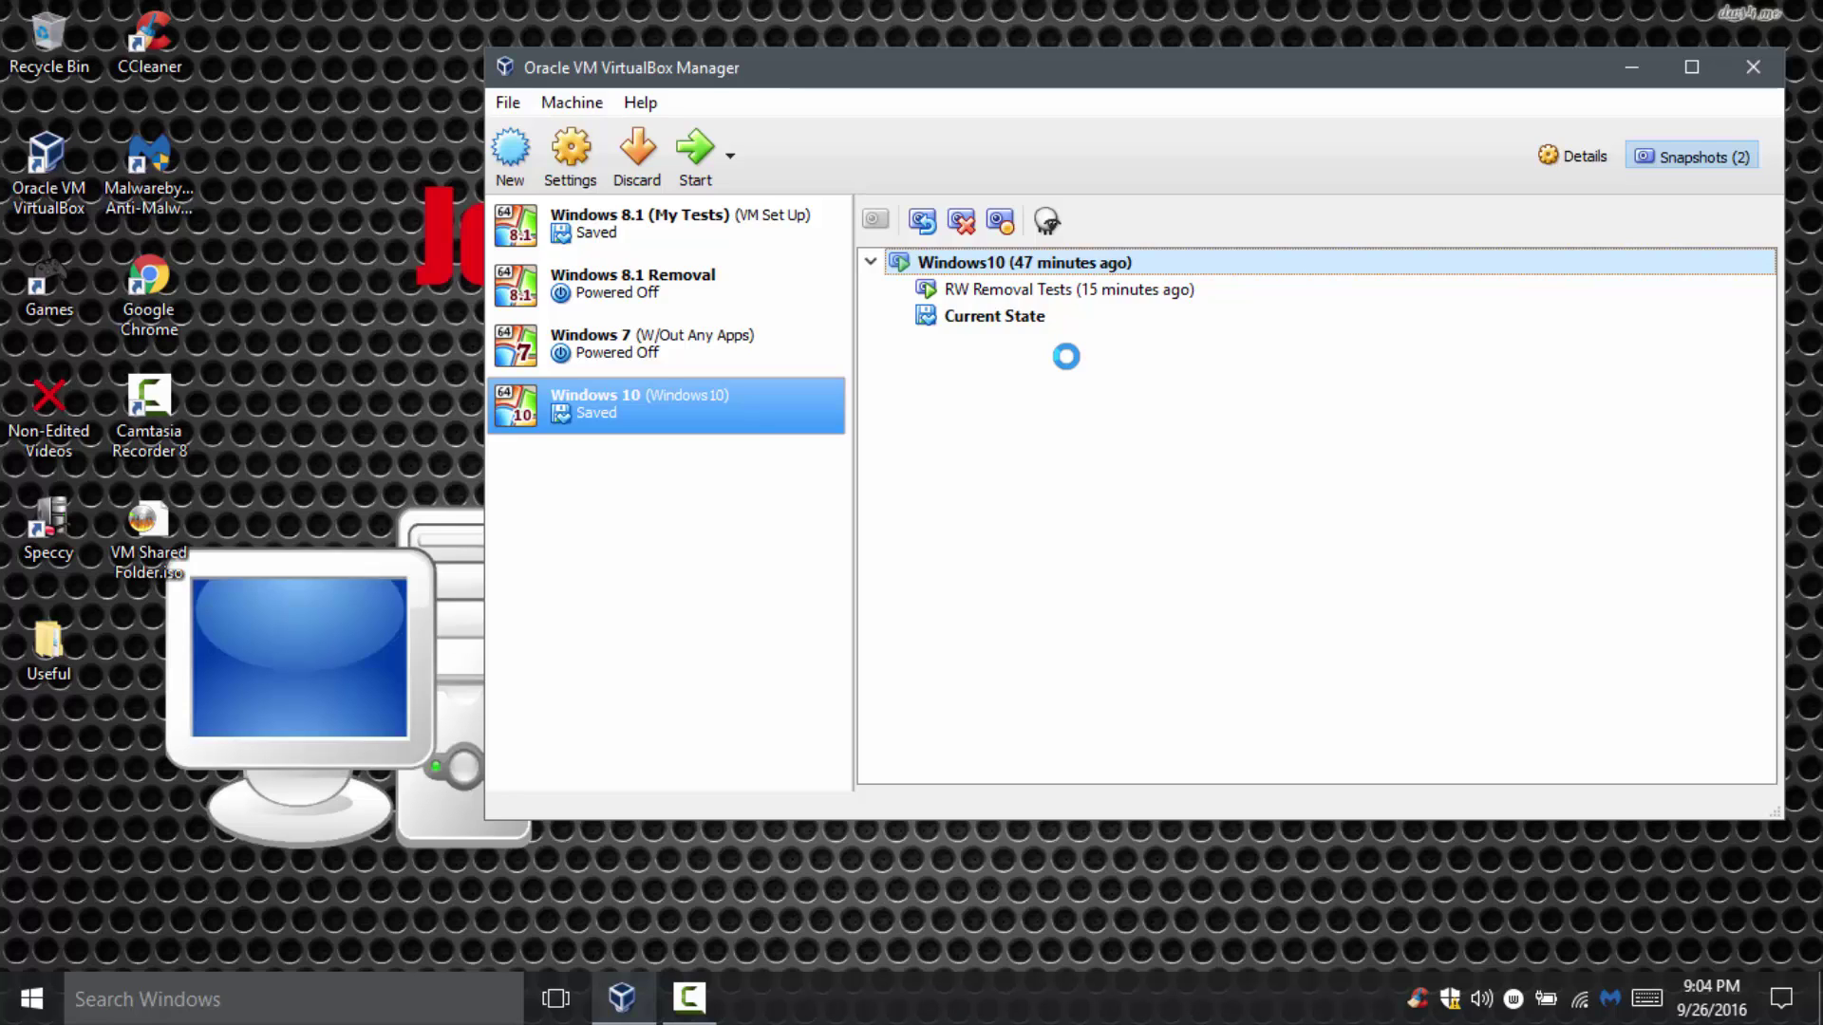
pyautogui.click(1753, 69)
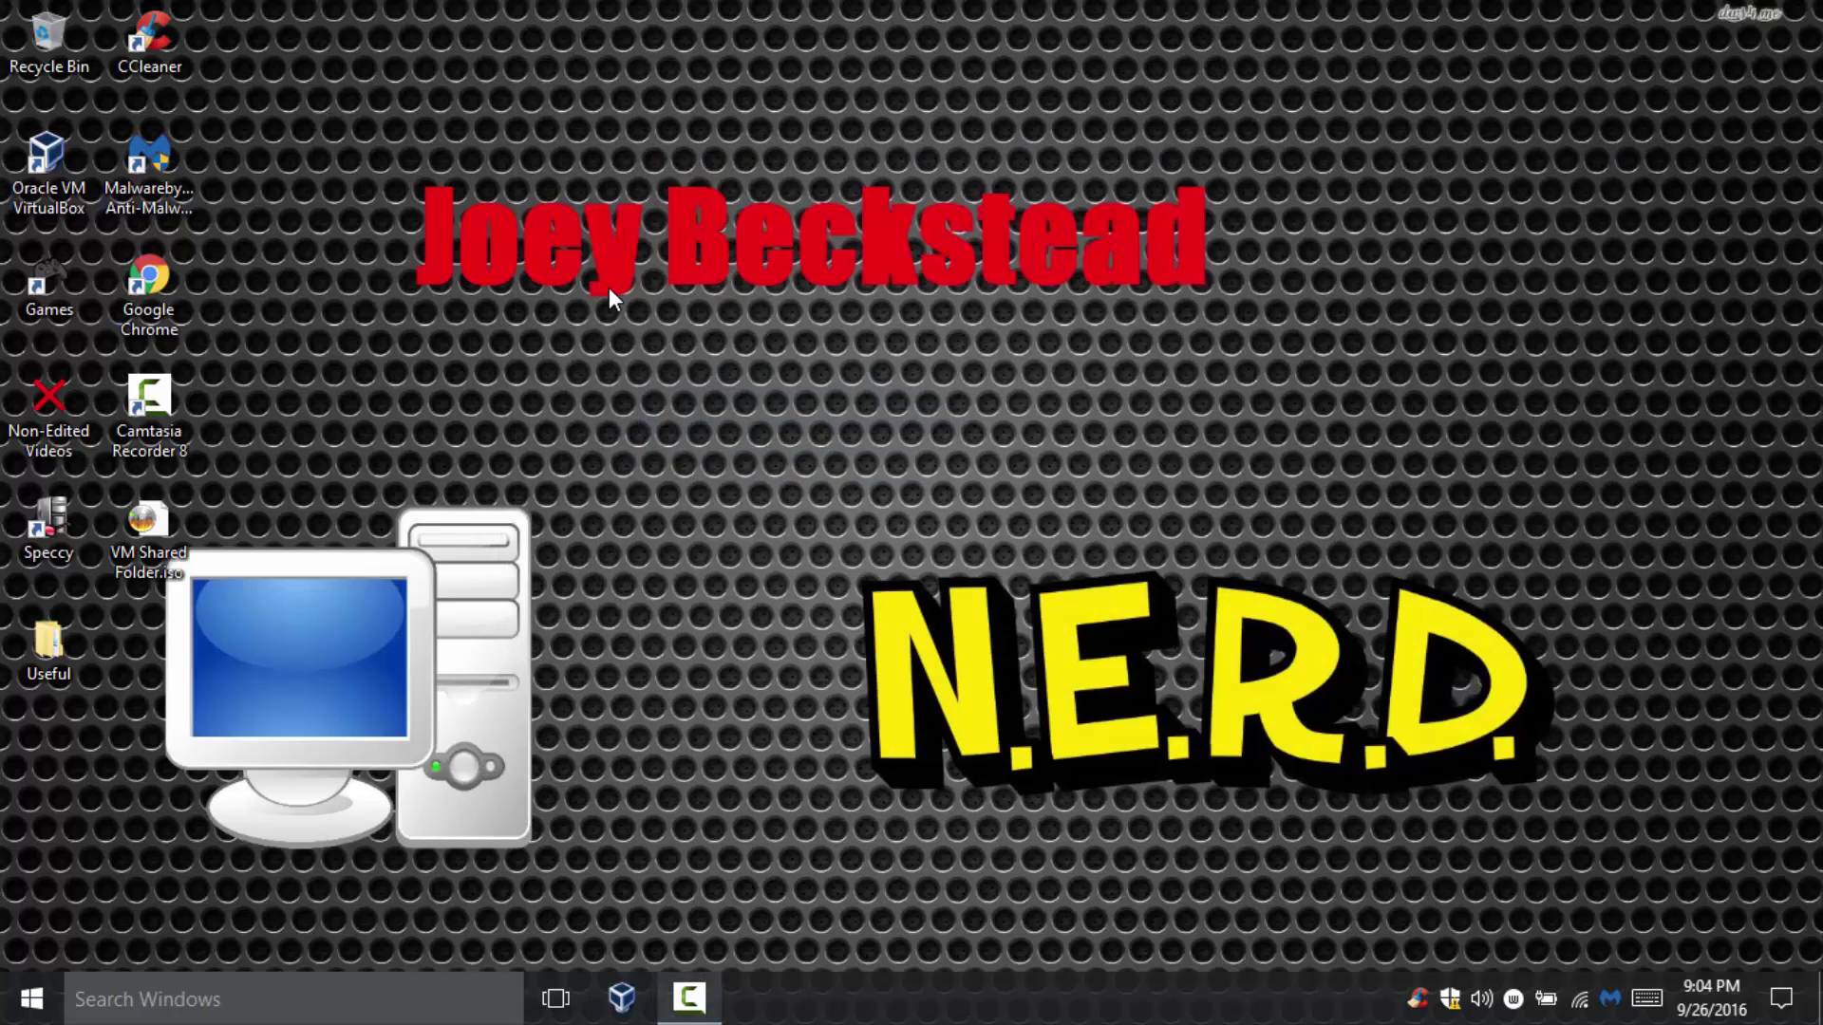